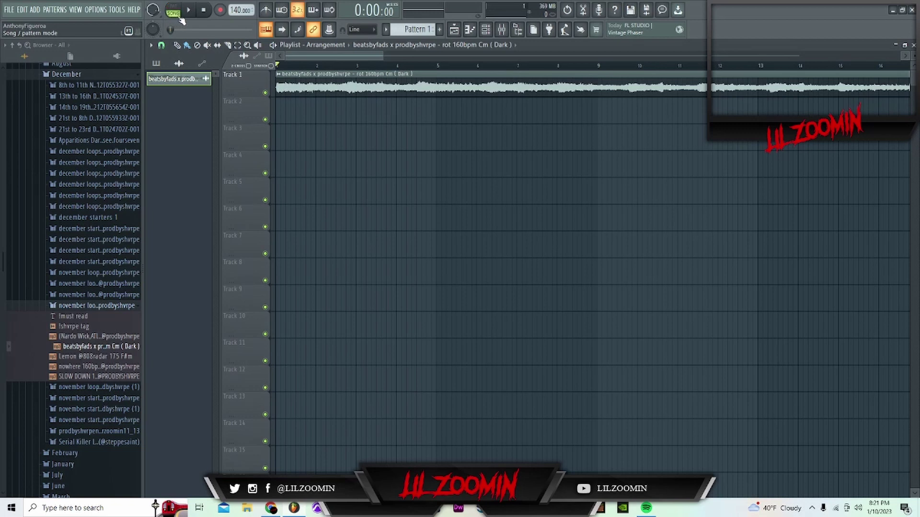
Set the project tempo to 160 BPM and start playing the loop in the playlist.
{"action": "left_click_drag", "start_coordinate": [237, 10], "coordinate": [236, 1]}
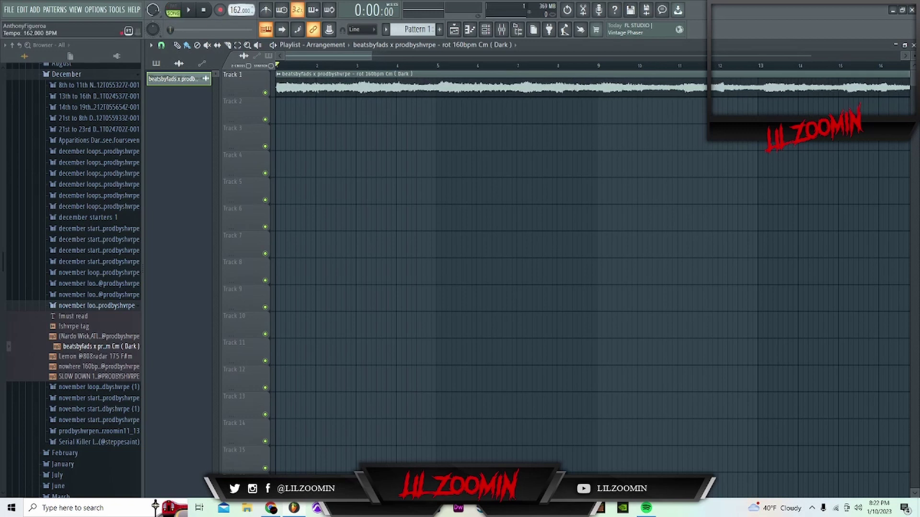
{"action": "key", "text": "space"}
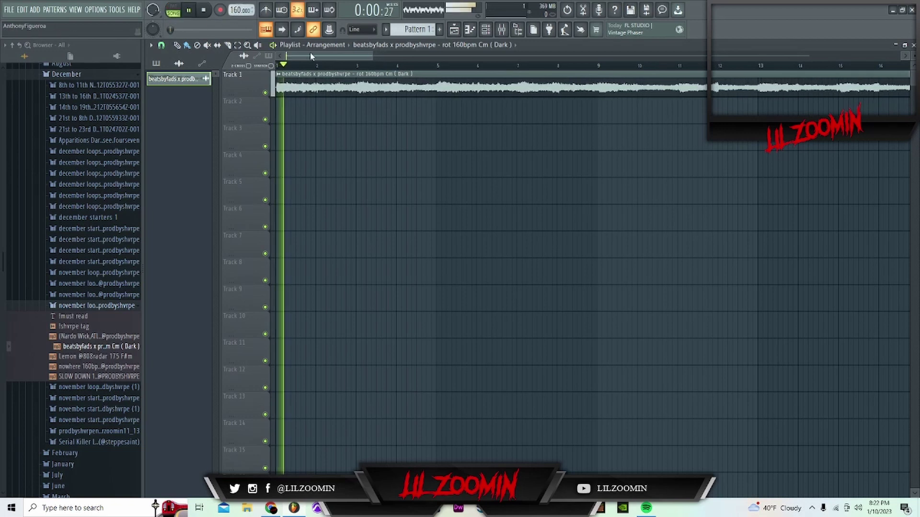
Adjust the position of the melody loop clip on Track 1 and line its start up with bar 1.
{"action": "scroll", "coordinate": [319, 70], "scroll_direction": "up", "scroll_amount": 2}
{"action": "scroll", "coordinate": [319, 69], "scroll_direction": "up", "scroll_amount": 3}
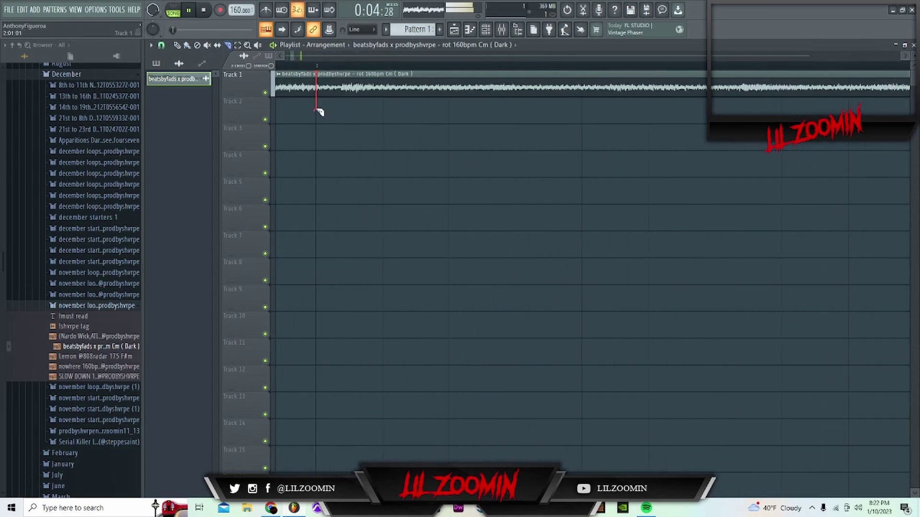
{"action": "scroll", "coordinate": [325, 70], "scroll_direction": "up", "scroll_amount": 1}
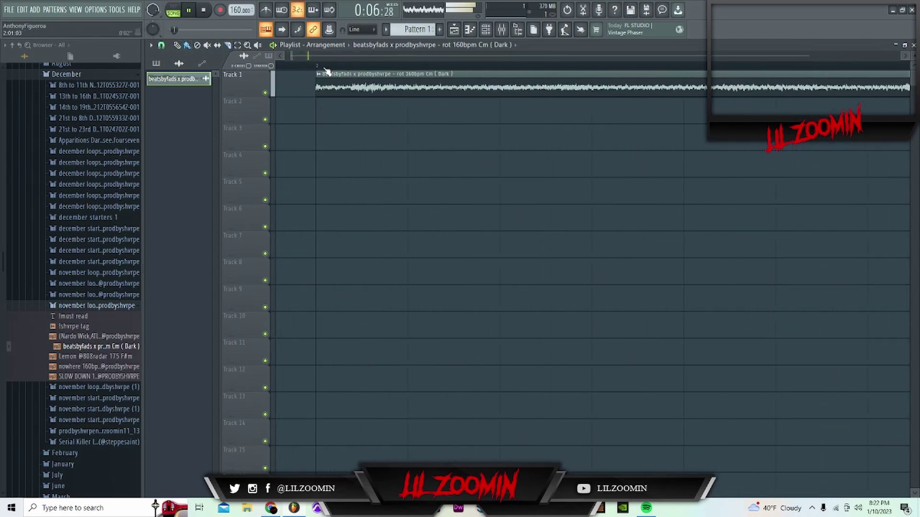
{"action": "left_click_drag", "start_coordinate": [378, 84], "coordinate": [342, 99]}
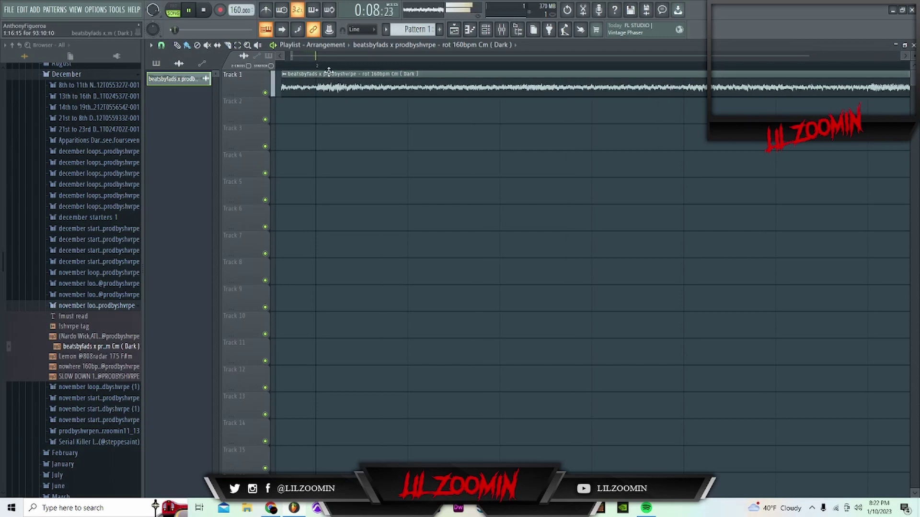
{"action": "scroll", "coordinate": [329, 71], "scroll_direction": "down", "scroll_amount": 5}
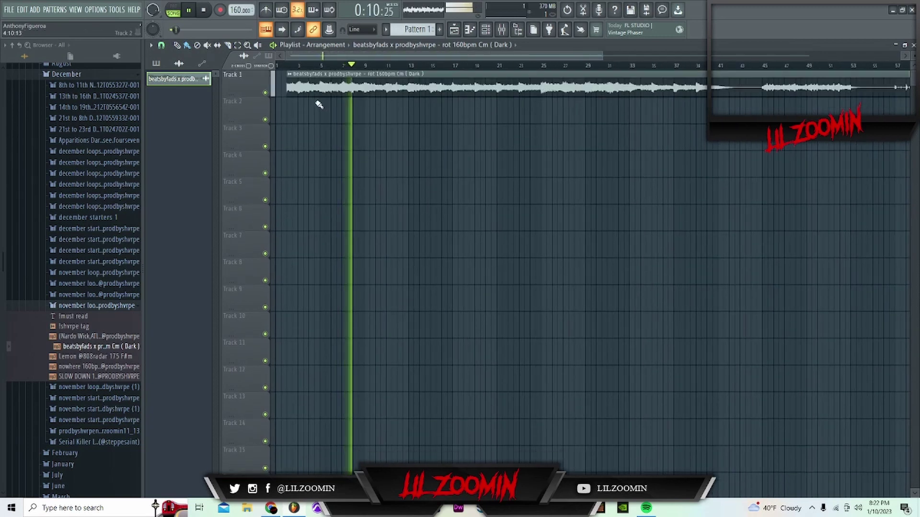
{"action": "left_click_drag", "start_coordinate": [291, 91], "coordinate": [261, 84]}
Turn on the metronome and route the melody loop's channel to mixer track 1.
{"action": "left_click", "coordinate": [267, 15]}
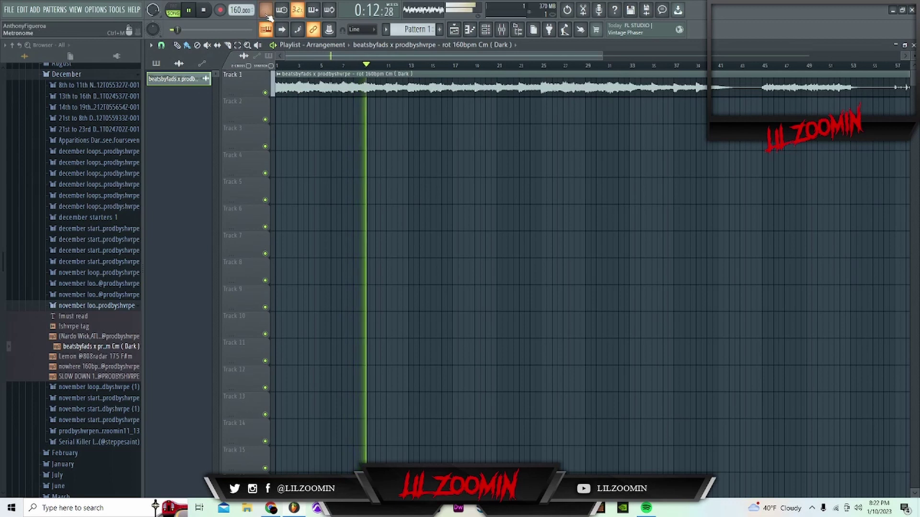
{"action": "left_click", "coordinate": [266, 11]}
{"action": "double_click", "coordinate": [439, 87]}
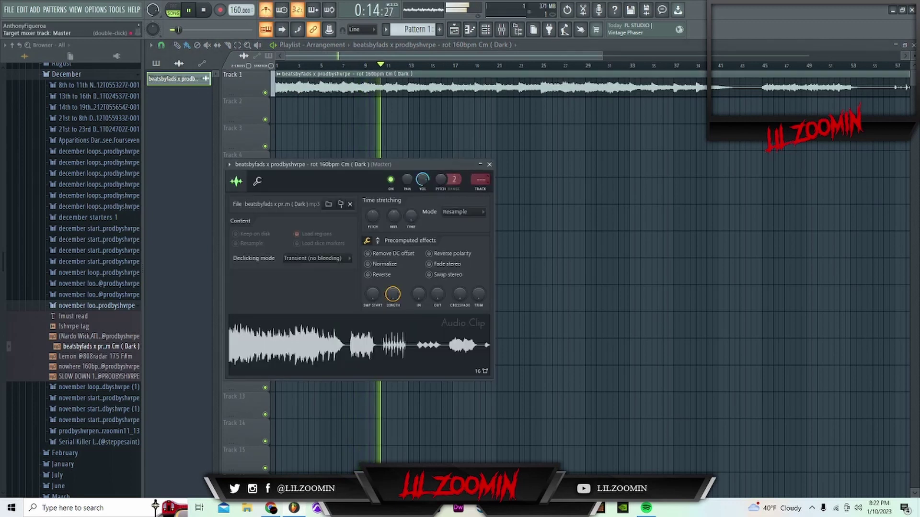
{"action": "left_click", "coordinate": [489, 165]}
Load Fruity Soft Clipper into the first effect slot of the Master mixer track.
{"action": "left_click", "coordinate": [501, 29]}
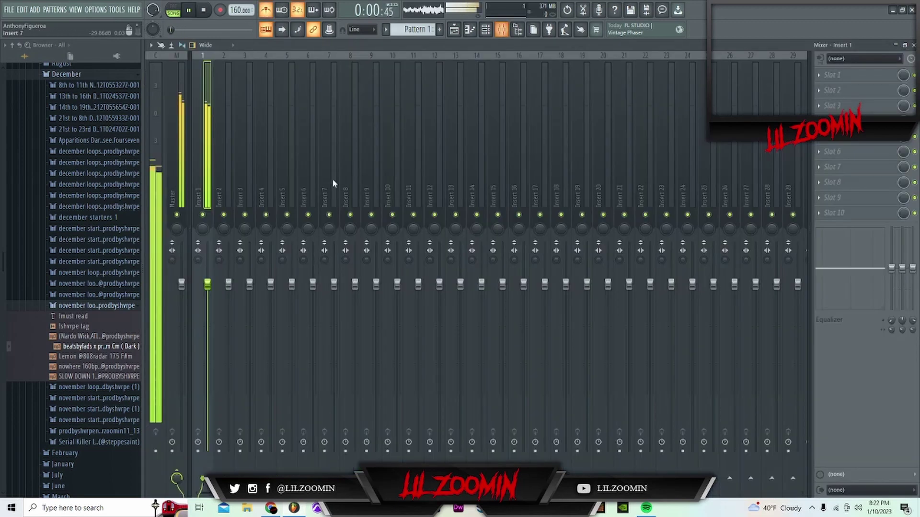
{"action": "left_click", "coordinate": [185, 200]}
{"action": "left_click", "coordinate": [833, 71]}
{"action": "left_click", "coordinate": [680, 272]}
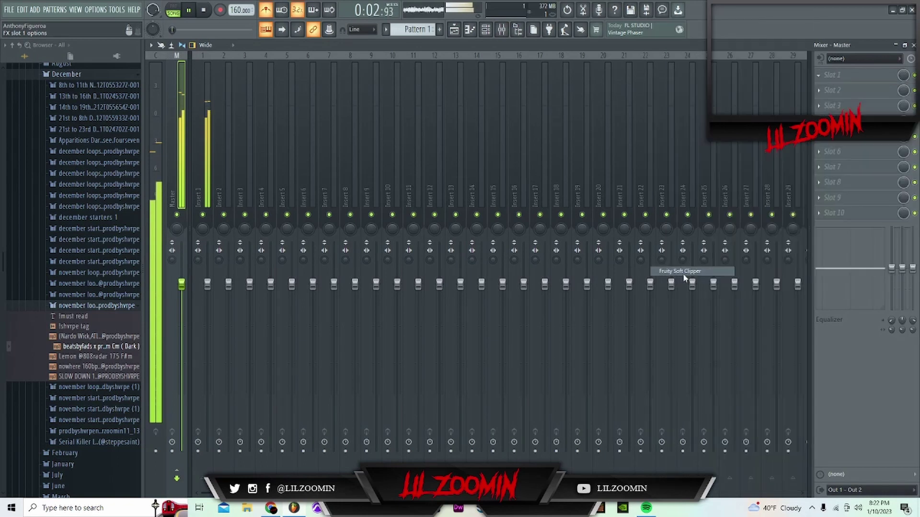
{"action": "left_click", "coordinate": [302, 115]}
Lower the volume of mixer Insert 1 and load Fruity parametric EQ 2 into its first effect slot.
{"action": "left_click", "coordinate": [213, 225]}
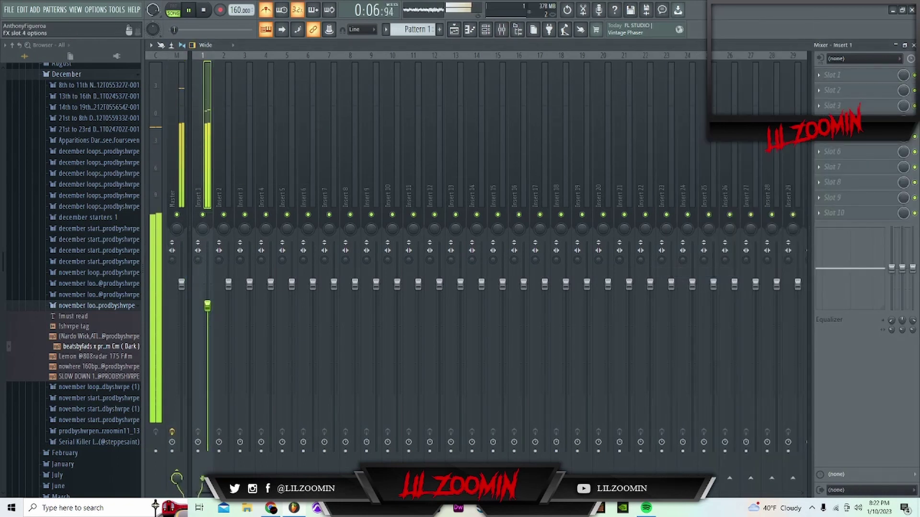
{"action": "left_click", "coordinate": [834, 79]}
{"action": "left_click", "coordinate": [683, 387]}
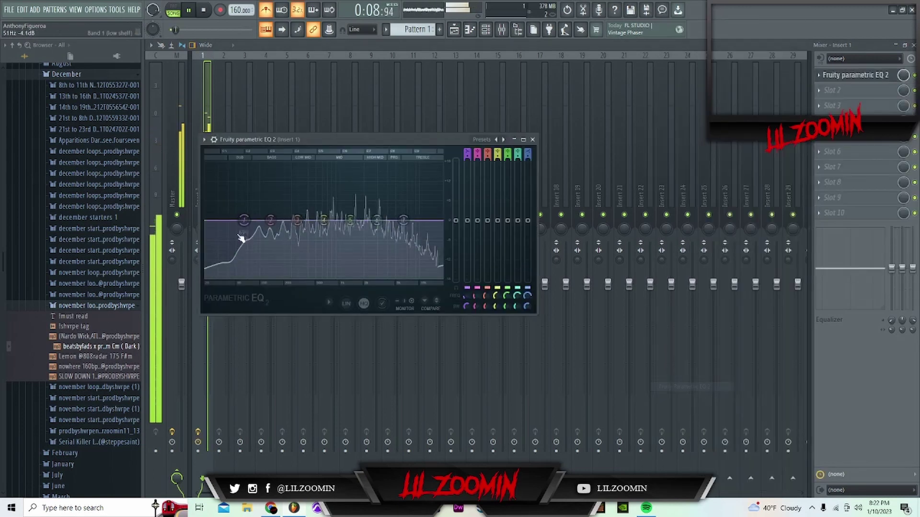
Shape the loop's EQ by cutting the lows with band 1, dipping the mids at band 4 and lowering the treble band 7.
{"action": "left_click_drag", "start_coordinate": [248, 276], "coordinate": [242, 277]}
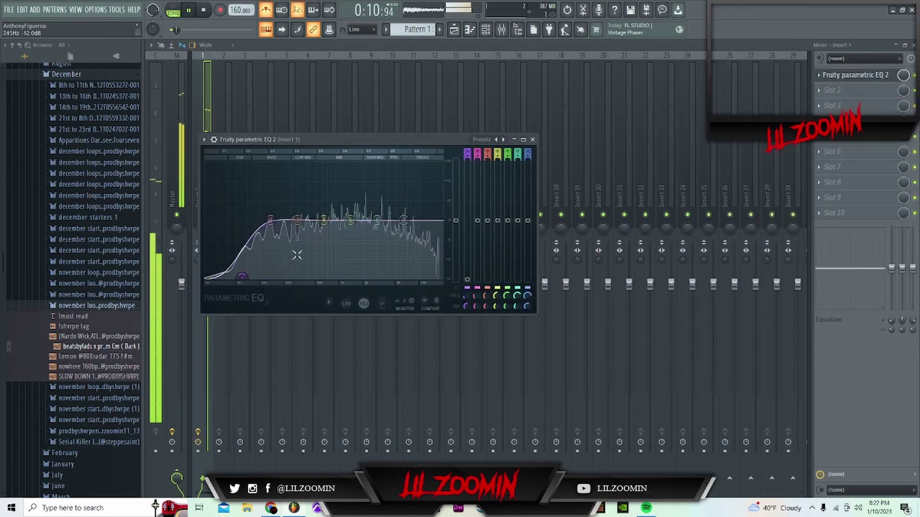
{"action": "scroll", "coordinate": [324, 226], "scroll_direction": "up", "scroll_amount": 3}
{"action": "left_click_drag", "start_coordinate": [323, 230], "coordinate": [326, 234]}
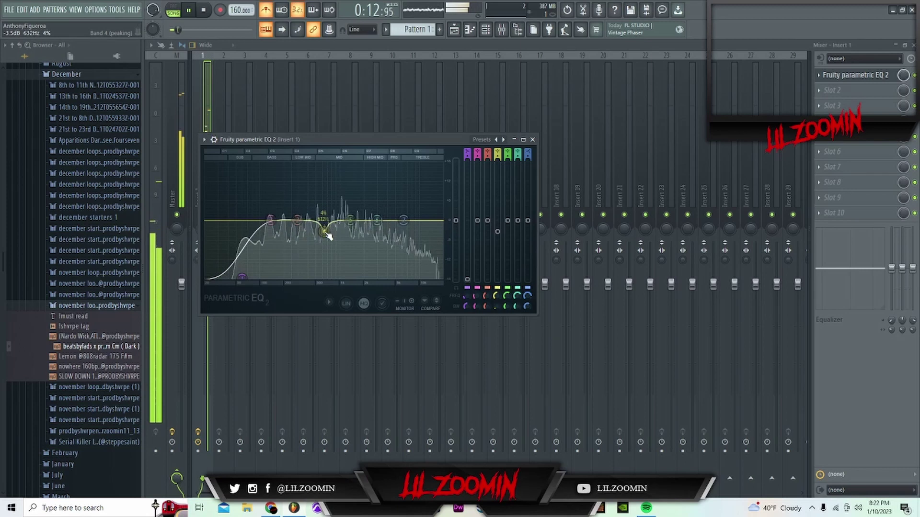
{"action": "left_click", "coordinate": [533, 139]}
Place three consecutive eight-bar Pattern 1 clips on Track 2 from bar 1 and set the playback region to span them.
{"action": "left_click", "coordinate": [453, 29]}
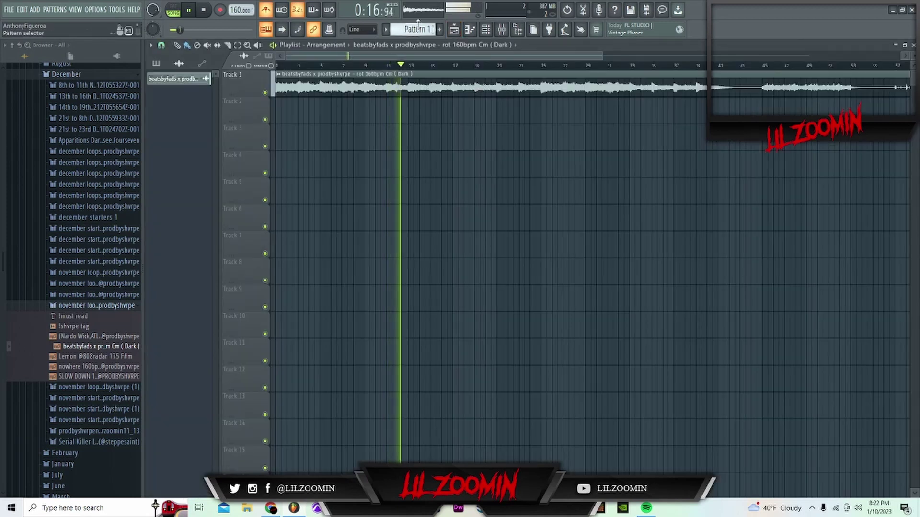
{"action": "left_click", "coordinate": [279, 102]}
{"action": "left_click_drag", "start_coordinate": [287, 111], "coordinate": [363, 129]}
{"action": "key", "text": "ctrl+b"}
{"action": "key", "text": "ctrl+b"}
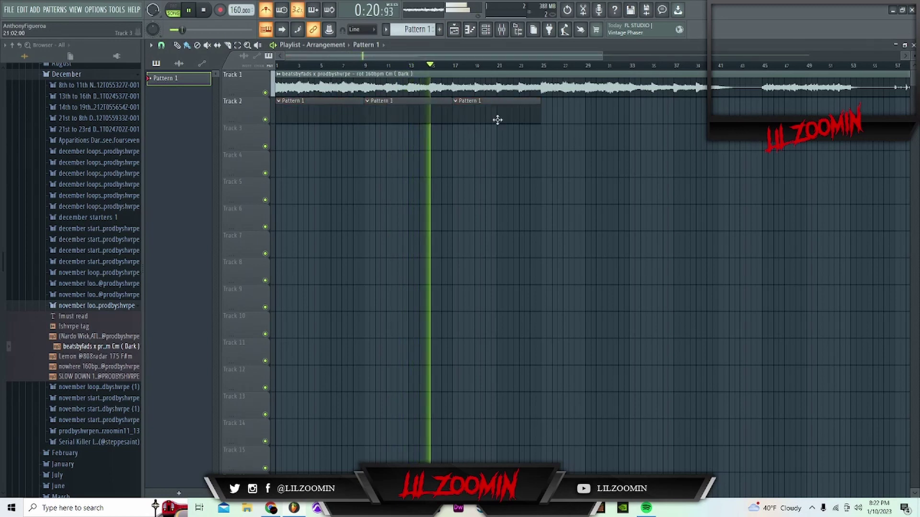
{"action": "key", "text": "ctrl+a"}
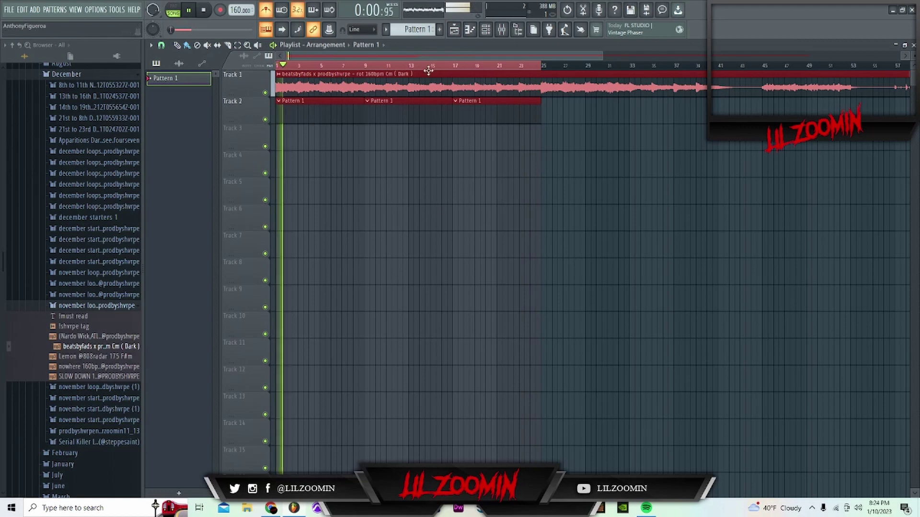
{"action": "left_click", "coordinate": [442, 179]}
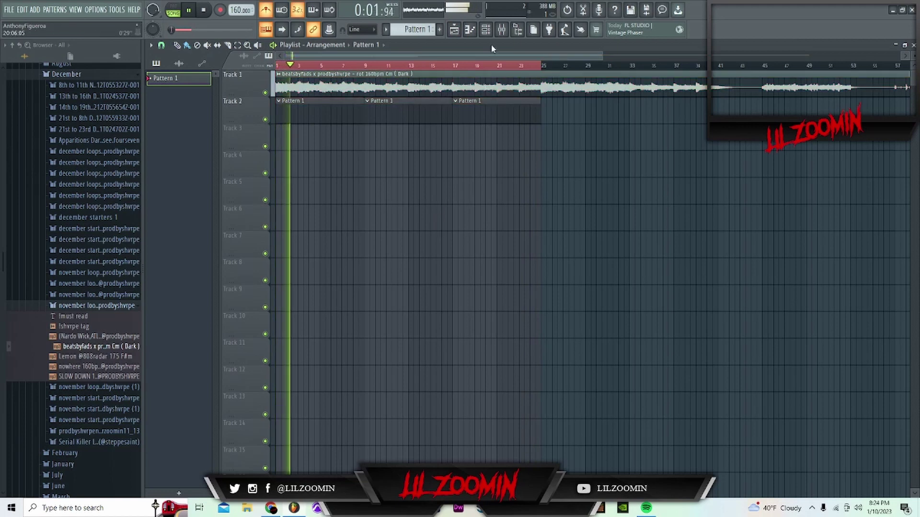
Raise the melody loop's pitch and set its time-stretching mode to Auto.
{"action": "double_click", "coordinate": [454, 77]}
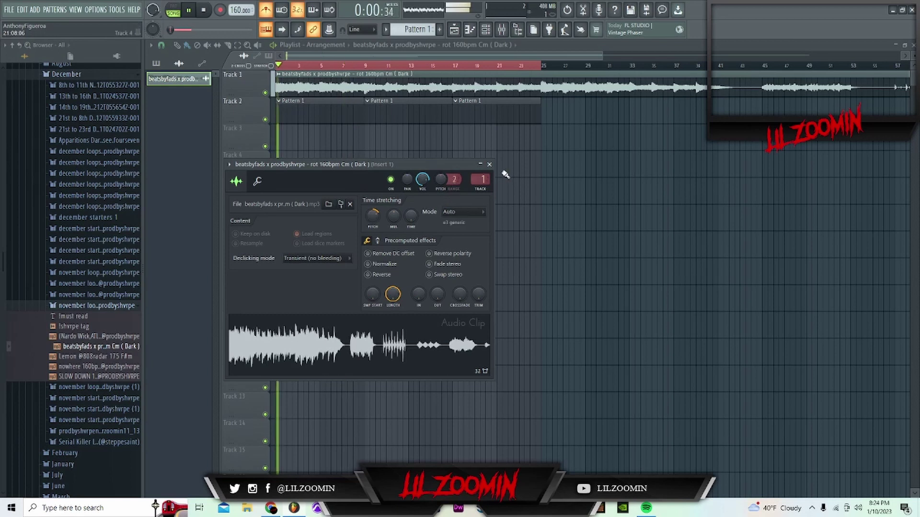
{"action": "left_click", "coordinate": [490, 165]}
{"action": "left_click", "coordinate": [501, 29]}
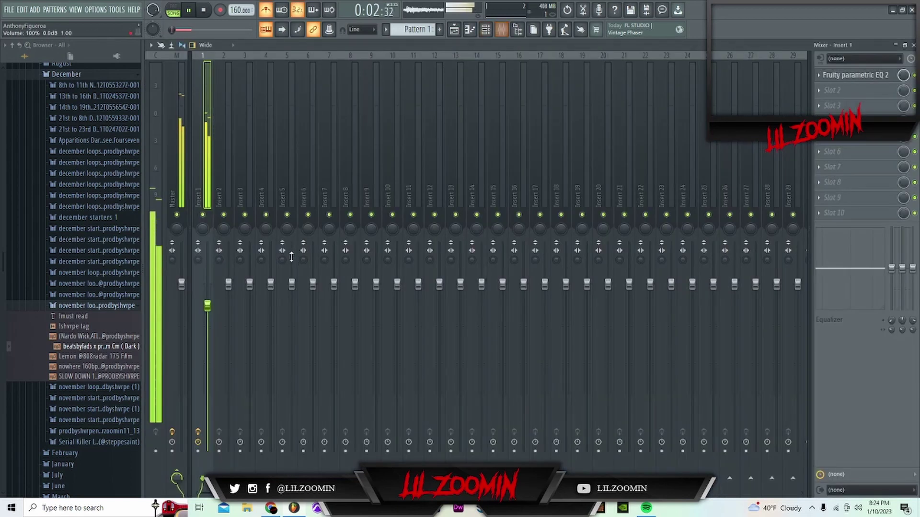
{"action": "left_click", "coordinate": [453, 30]}
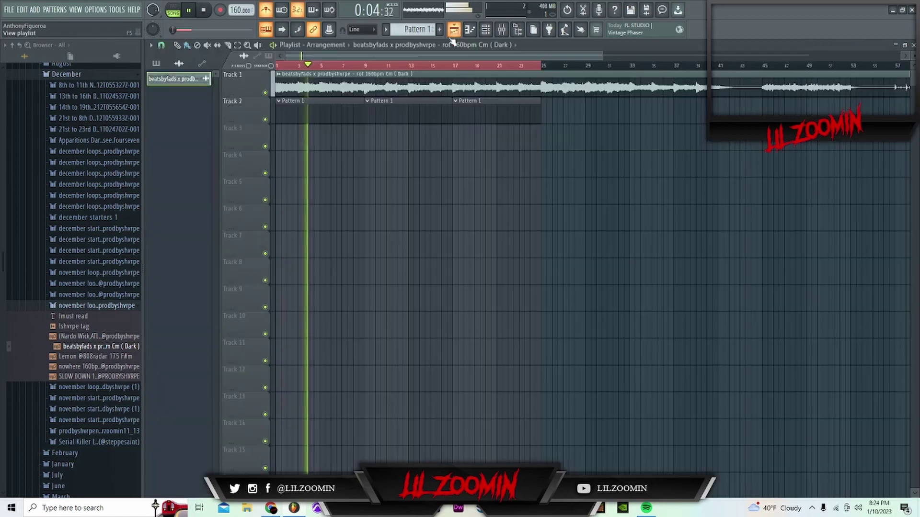
Change the melody loop's time-stretching mode to Stretch Pro.
{"action": "double_click", "coordinate": [418, 93]}
{"action": "left_click", "coordinate": [462, 213]}
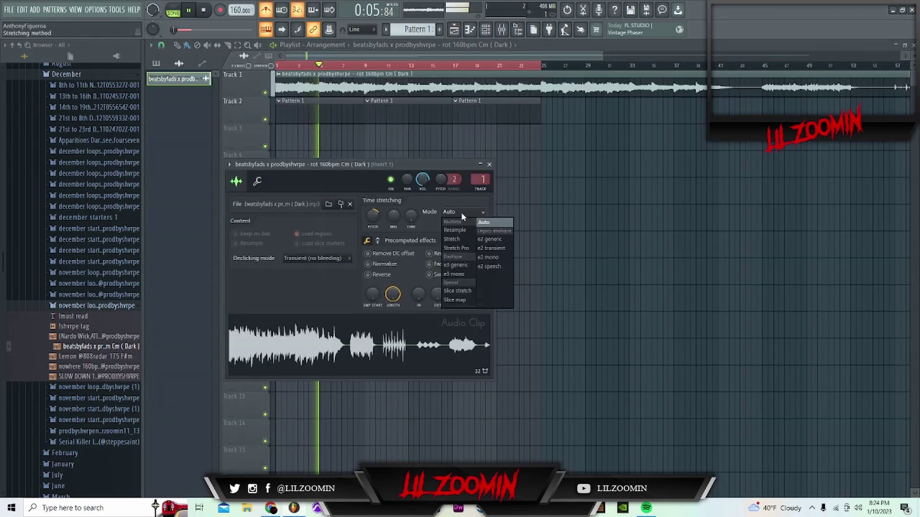
{"action": "left_click", "coordinate": [458, 249]}
{"action": "left_click", "coordinate": [489, 165]}
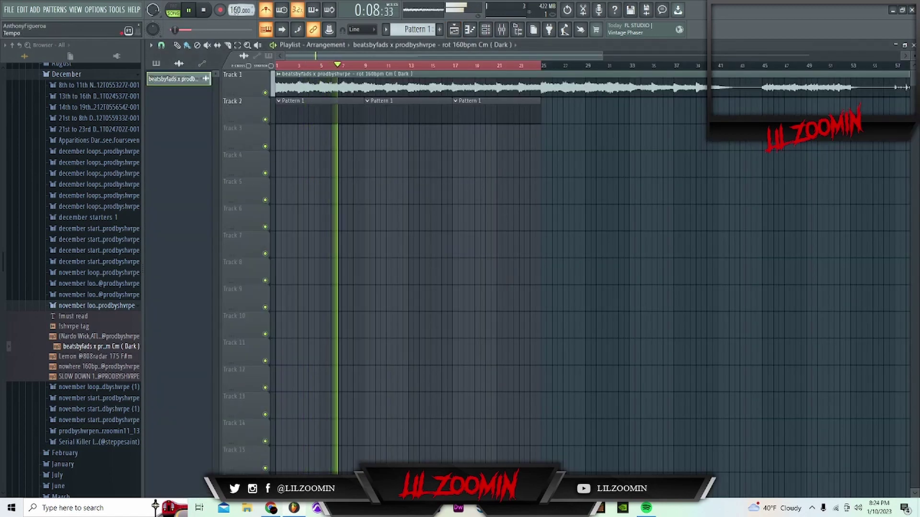
Restart playback and raise the project tempo to 168 BPM.
{"action": "key", "text": "space"}
{"action": "key", "text": "space"}
{"action": "left_click_drag", "start_coordinate": [236, 10], "coordinate": [236, 2]}
{"action": "scroll", "coordinate": [241, 10], "scroll_direction": "down", "scroll_amount": 1}
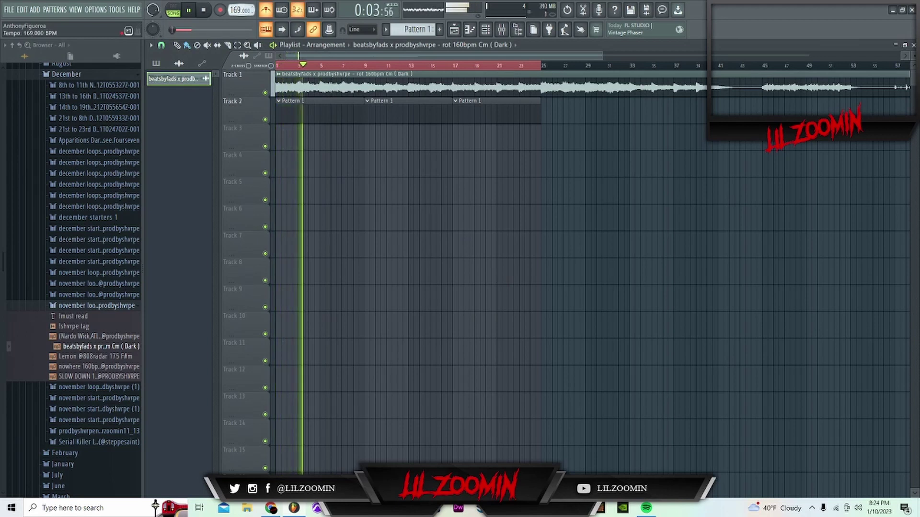
Show the channel rack and expand the Zoomin's Drip (Drum Kit) folder within Lil Zoomin Fav Packs in the browser.
{"action": "left_click", "coordinate": [485, 29]}
{"action": "scroll", "coordinate": [115, 310], "scroll_direction": "up", "scroll_amount": 5}
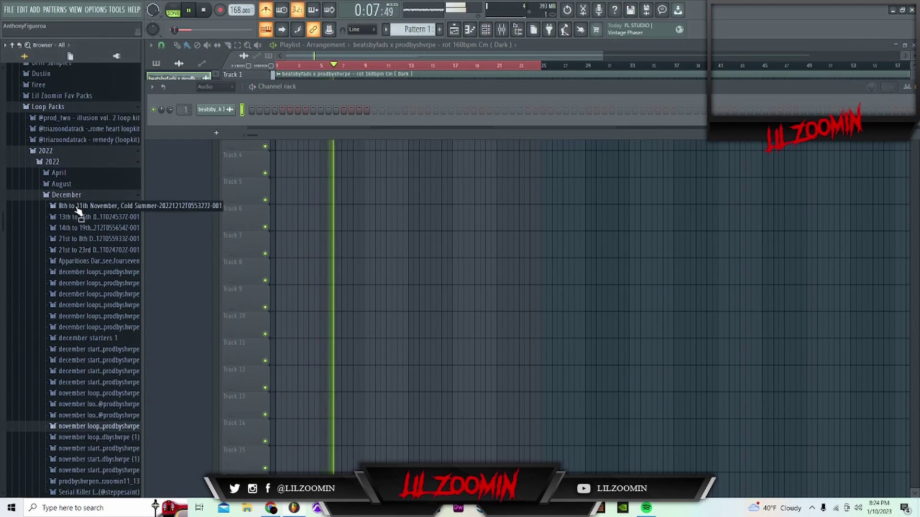
{"action": "left_click", "coordinate": [61, 152]}
{"action": "scroll", "coordinate": [72, 234], "scroll_direction": "up", "scroll_amount": 4}
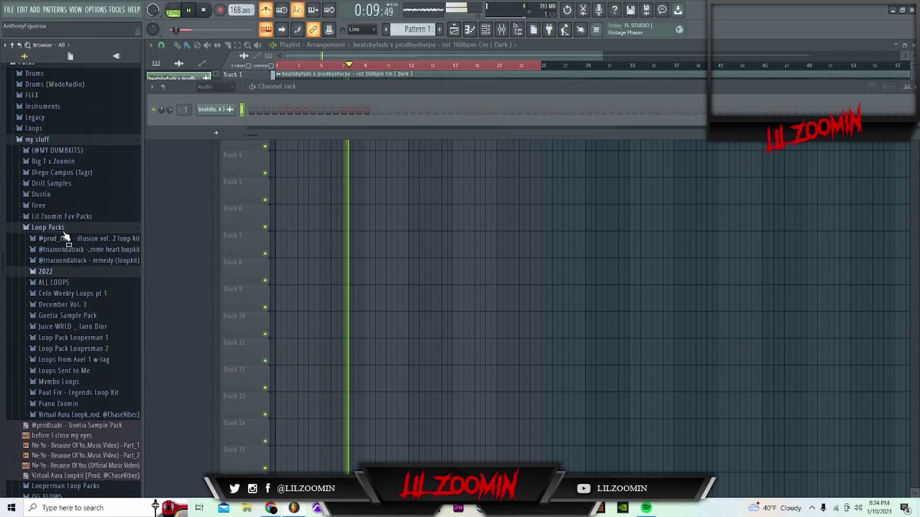
{"action": "left_click", "coordinate": [67, 250]}
{"action": "left_click", "coordinate": [88, 242]}
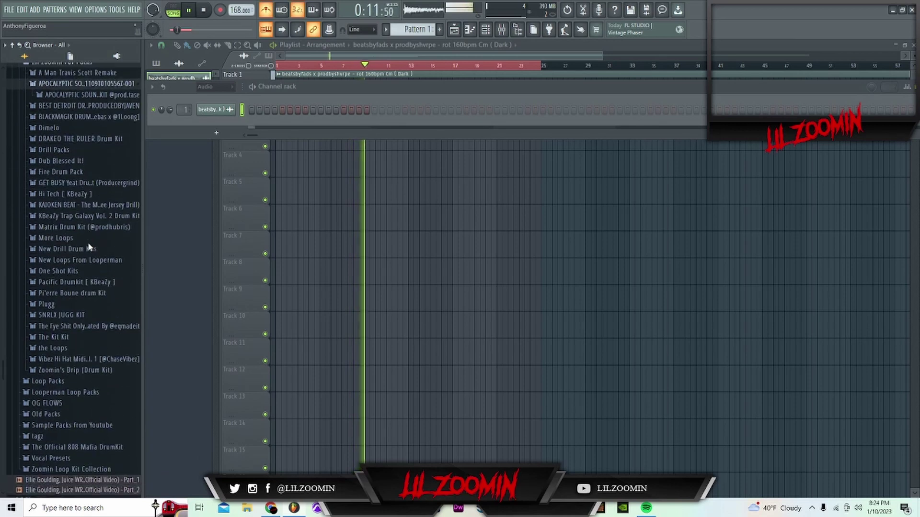
{"action": "left_click", "coordinate": [79, 366]}
{"action": "scroll", "coordinate": [81, 355], "scroll_direction": "down", "scroll_amount": 3}
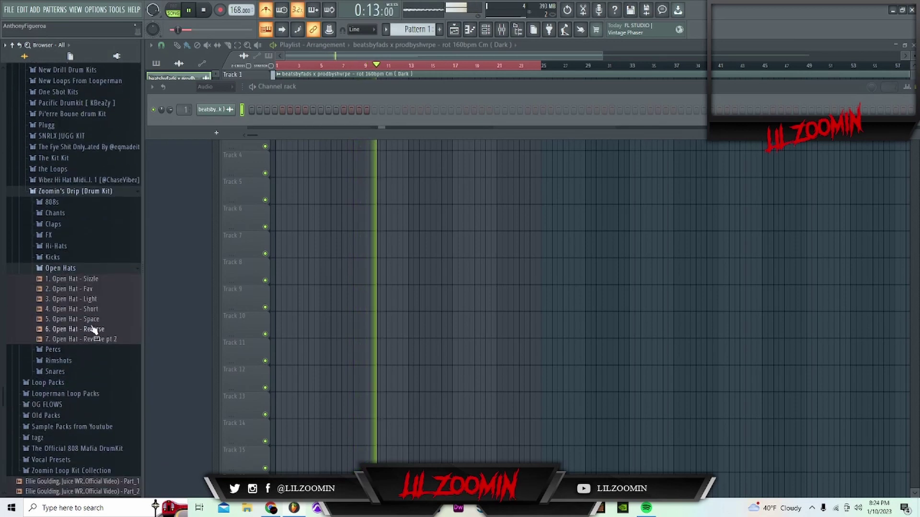
Audition the drum kit's Snares samples and add "5. Snare - Lit" as a new channel in the channel rack.
{"action": "left_click", "coordinate": [72, 268]}
{"action": "left_click", "coordinate": [76, 302]}
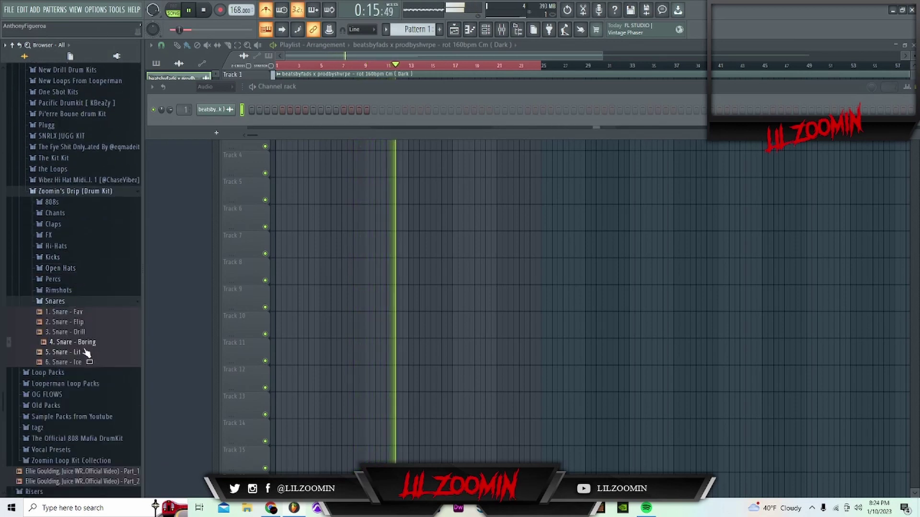
{"action": "left_click", "coordinate": [85, 353]}
{"action": "left_click_drag", "start_coordinate": [84, 355], "coordinate": [216, 124]}
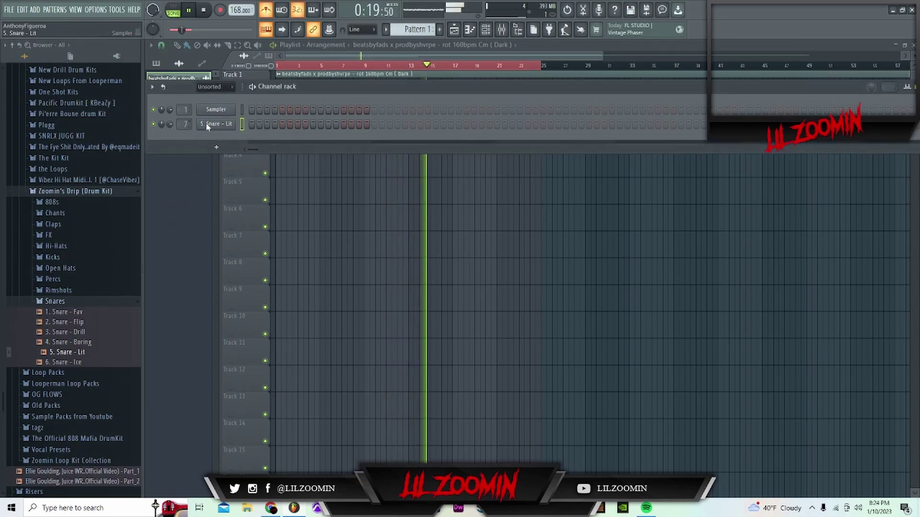
Check the sampler settings and loop points of the Snare - Lit channel with playback stopped.
{"action": "left_click", "coordinate": [216, 147]}
{"action": "left_click", "coordinate": [215, 124]}
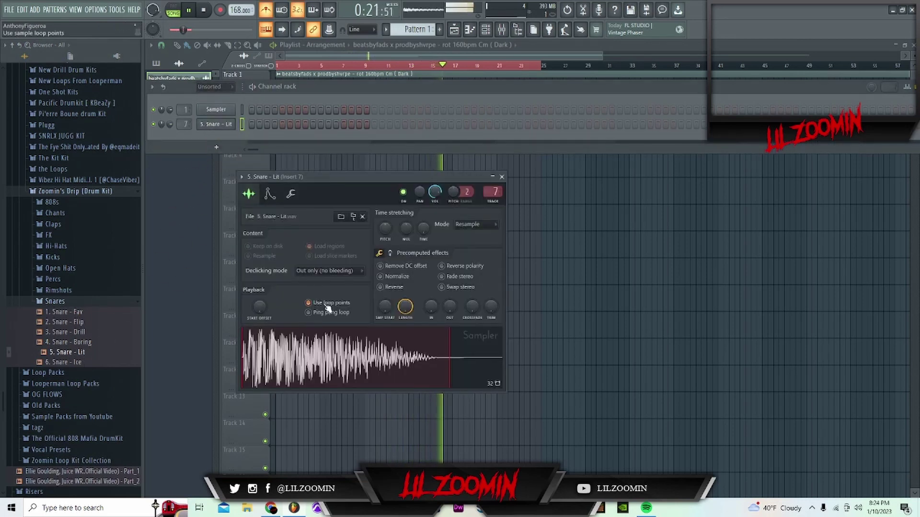
{"action": "key", "text": "space"}
{"action": "left_click", "coordinate": [502, 177]}
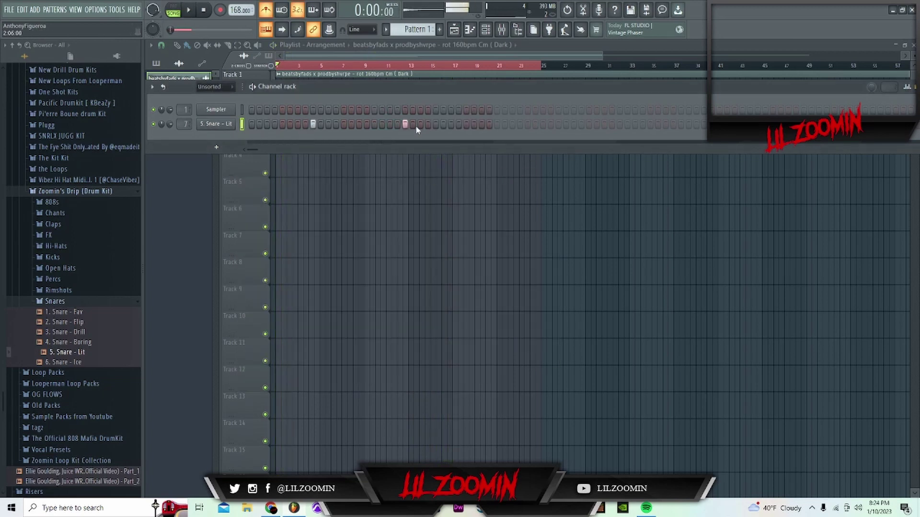
Program snare hits on steps 9, 19, 23, 25, 41, 47 and 57 of the Snare - Lit channel.
{"action": "left_click", "coordinate": [390, 124]}
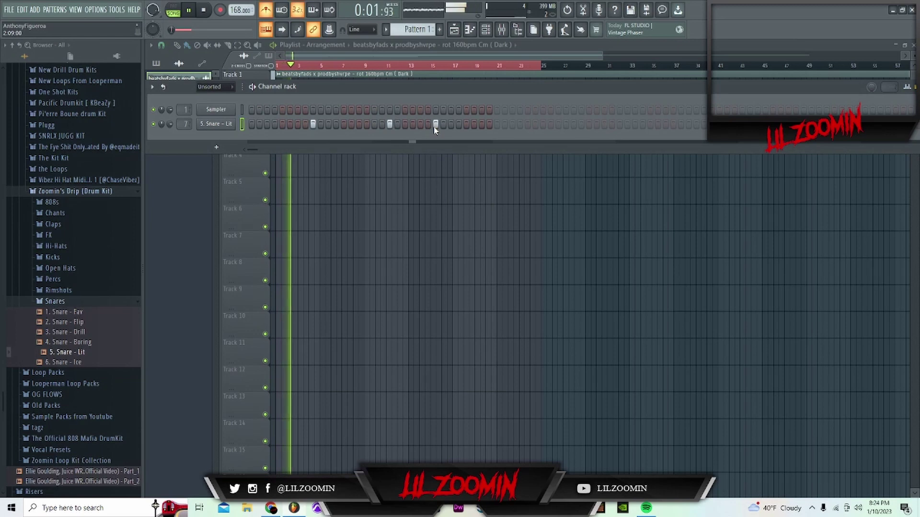
{"action": "left_click", "coordinate": [421, 125]}
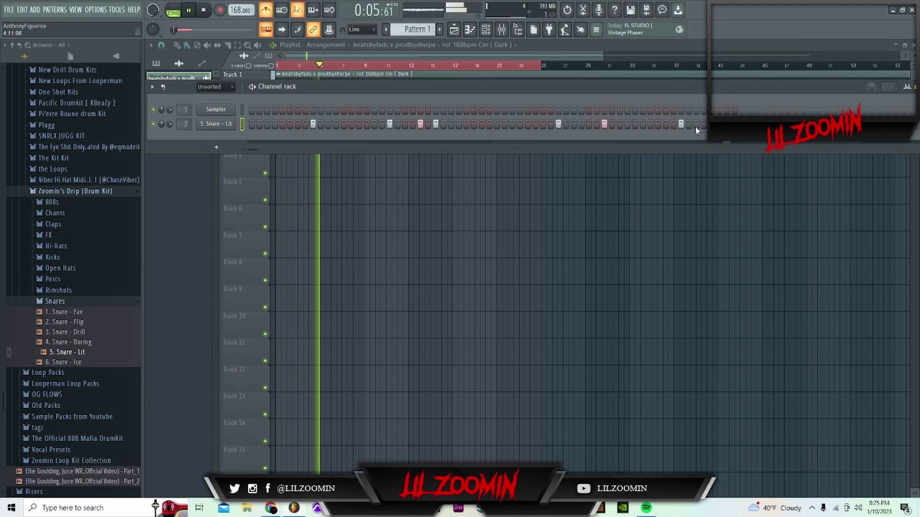
In the Snare - Lit piano roll, raise all note velocities to maximum and duplicate the four-bar pattern into the following four bars.
{"action": "right_click", "coordinate": [217, 128]}
{"action": "left_click", "coordinate": [254, 125]}
{"action": "key", "text": "space"}
{"action": "key", "text": "space"}
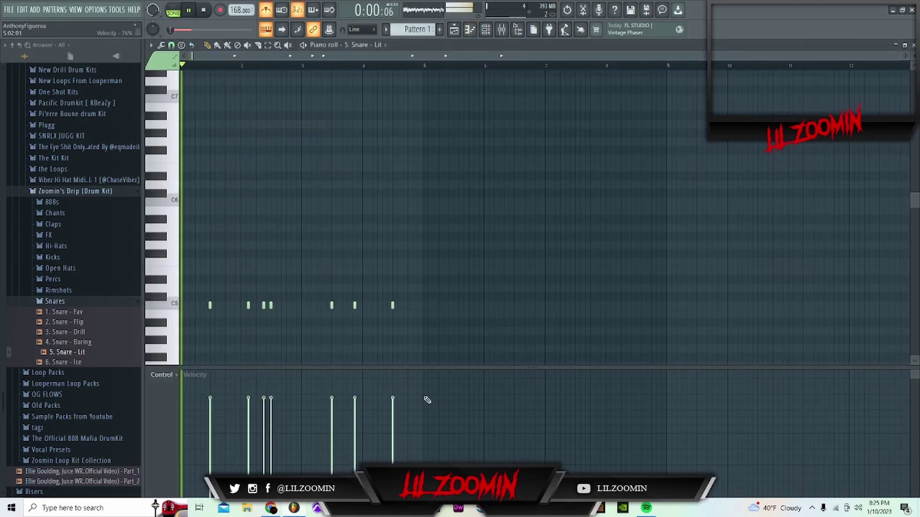
{"action": "left_click_drag", "start_coordinate": [427, 68], "coordinate": [4, 134]}
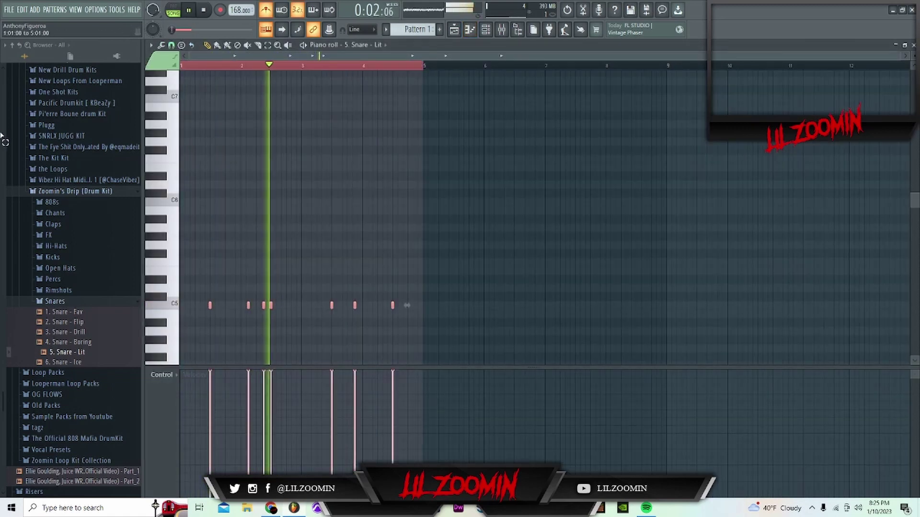
{"action": "key", "text": "ctrl+b"}
{"action": "left_click", "coordinate": [913, 45]}
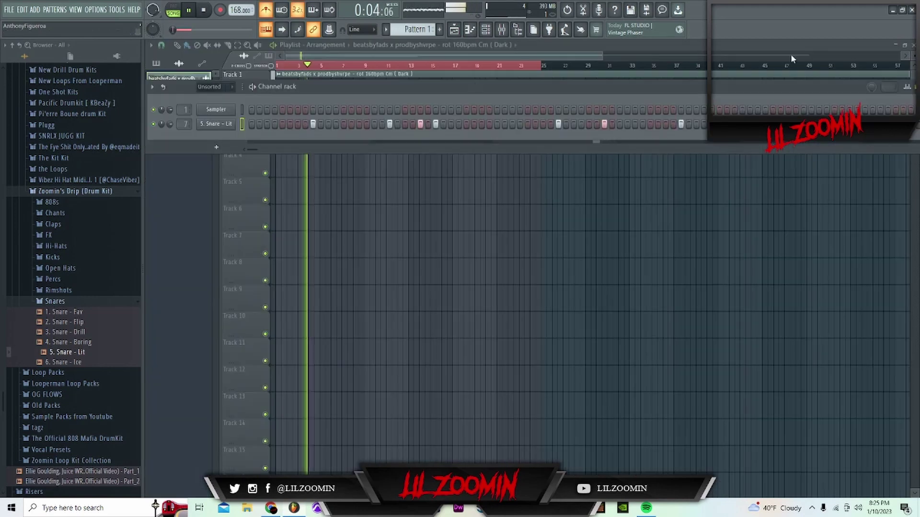
Adjust the Insert 1 and Insert 7 levels in the mixer, with Insert 7 at about 95%, and turn off the metronome.
{"action": "left_click", "coordinate": [501, 30]}
{"action": "left_click_drag", "start_coordinate": [207, 306], "coordinate": [207, 309]}
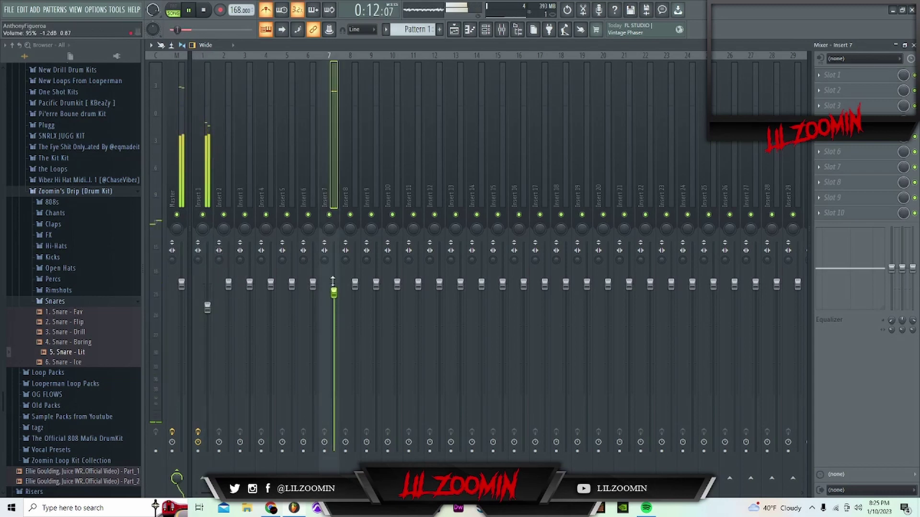
{"action": "left_click", "coordinate": [267, 10]}
Add "1. Snare - Fav" as a new channel routed to mixer track 8 and make it cut itself.
{"action": "left_click", "coordinate": [485, 29]}
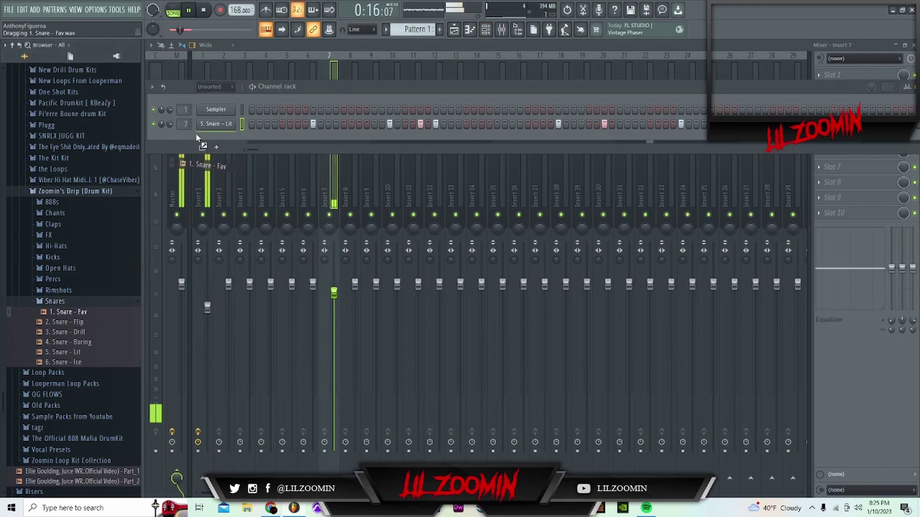
{"action": "left_click_drag", "start_coordinate": [196, 136], "coordinate": [185, 135]}
{"action": "right_click", "coordinate": [234, 135]}
{"action": "left_click", "coordinate": [257, 198]}
Set the time-stretching time of the Snare - Fav channel in its sampler settings.
{"action": "left_click", "coordinate": [227, 139]}
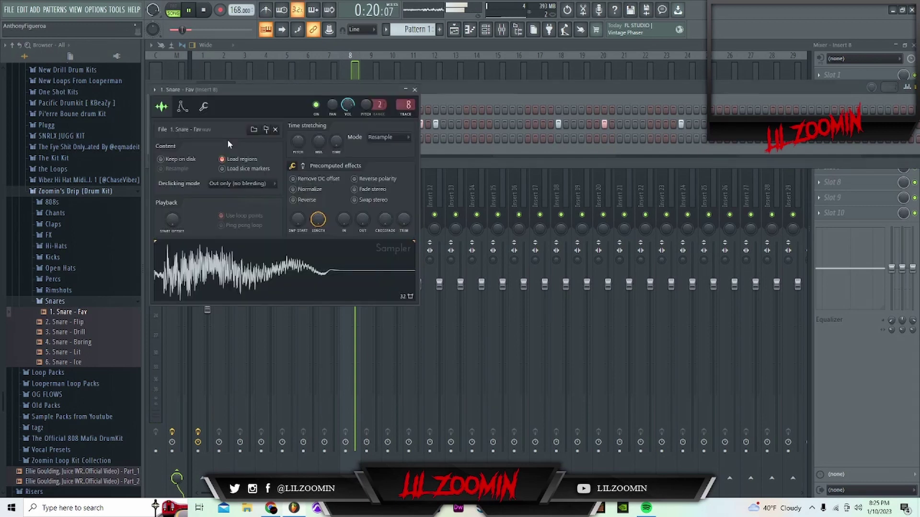
{"action": "right_click", "coordinate": [337, 139]}
{"action": "left_click", "coordinate": [352, 145]}
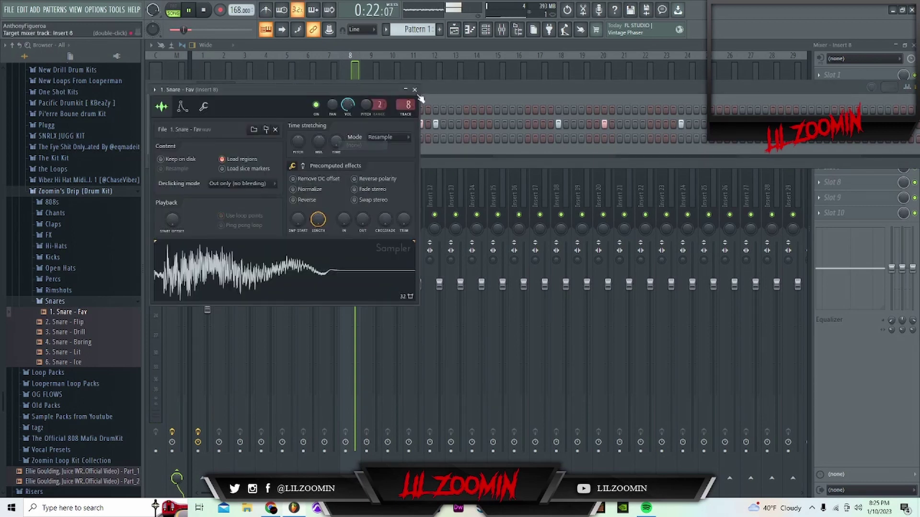
{"action": "left_click", "coordinate": [415, 89]}
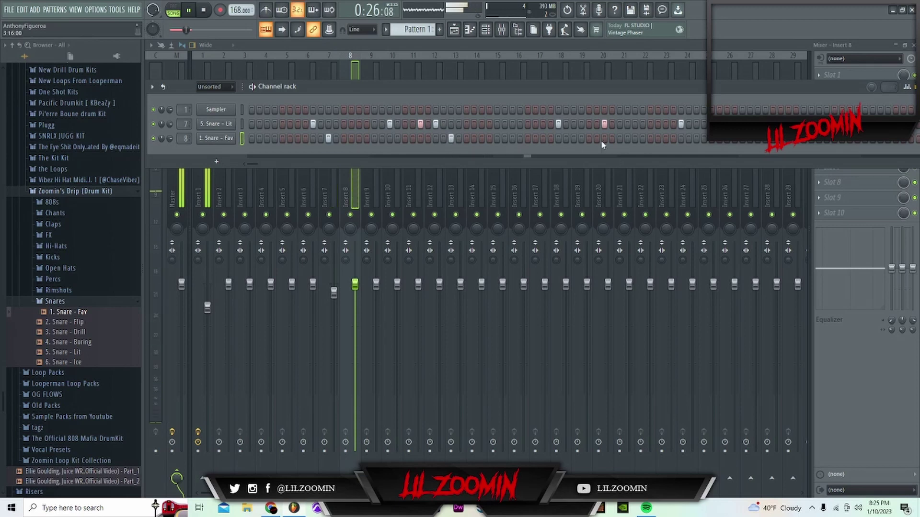
Program Snare - Fav hits on steps 11, 27, 51 and 59 and duplicate them into the following four bars.
{"action": "left_click", "coordinate": [636, 138]}
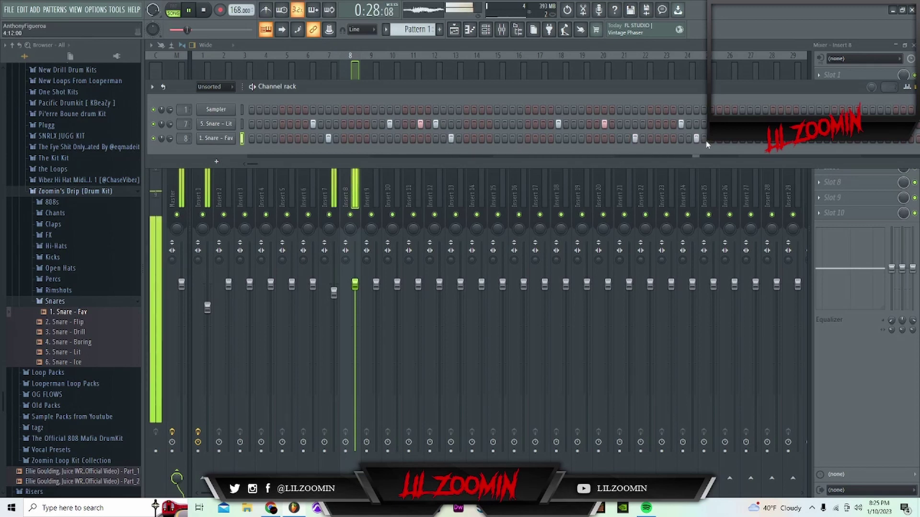
{"action": "right_click", "coordinate": [216, 138]}
{"action": "left_click", "coordinate": [211, 136]}
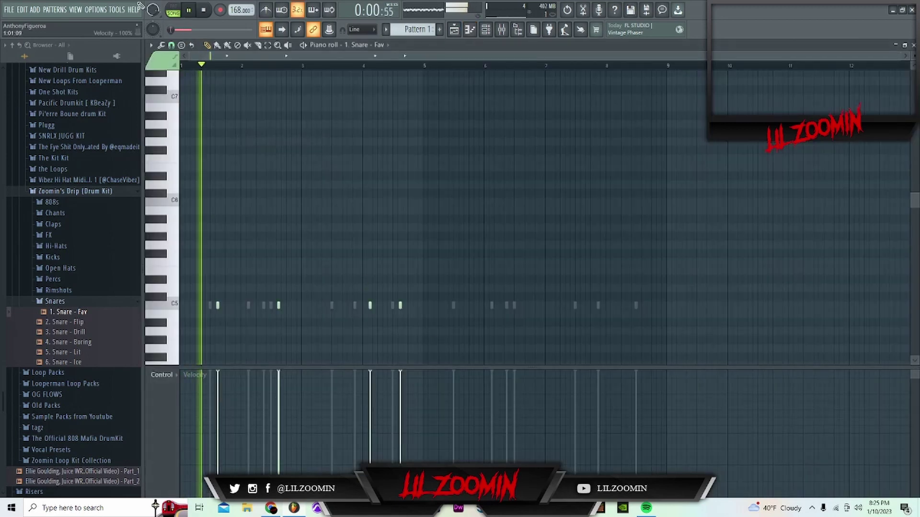
{"action": "left_click_drag", "start_coordinate": [418, 67], "coordinate": [498, 145]}
{"action": "left_click", "coordinate": [913, 45]}
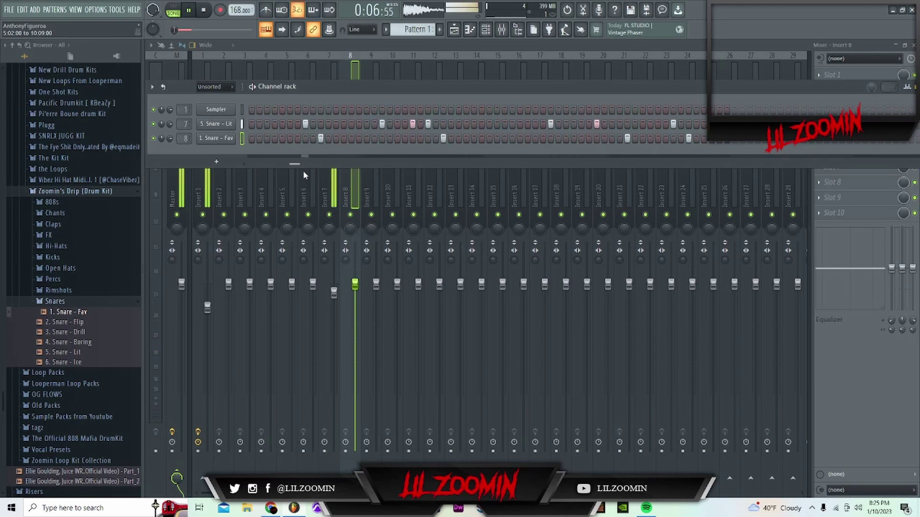
Add extra Snare - Fav hits on steps 102, 103 and 127, and review the pattern in the piano roll.
{"action": "left_click", "coordinate": [673, 139]}
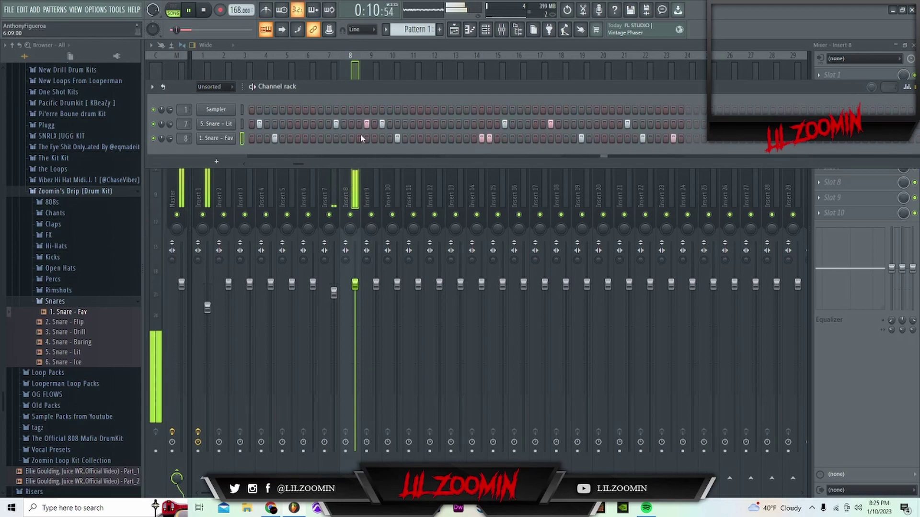
{"action": "right_click", "coordinate": [216, 138]}
{"action": "left_click", "coordinate": [254, 137]}
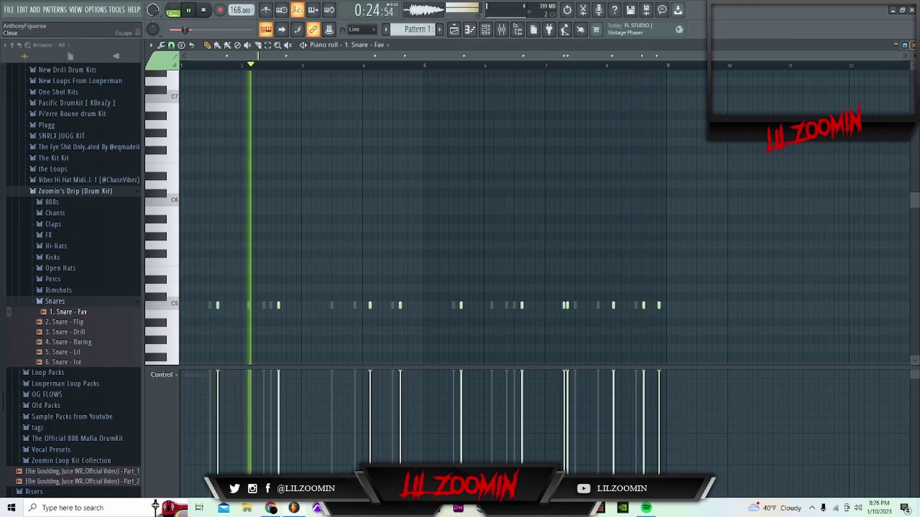
{"action": "left_click", "coordinate": [913, 45]}
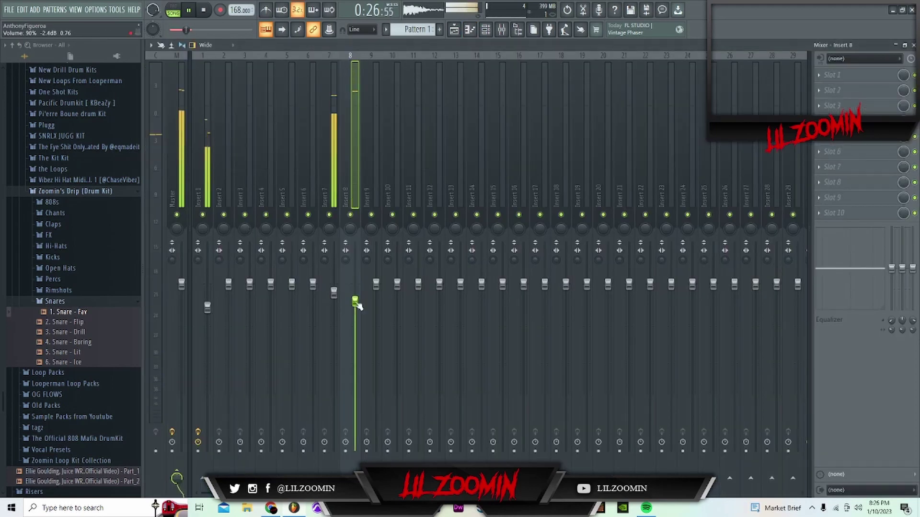
Lower Insert 8 to about 90% volume and raise Insert 7 slightly in the mixer.
{"action": "left_click", "coordinate": [333, 292]}
{"action": "left_click", "coordinate": [355, 302]}
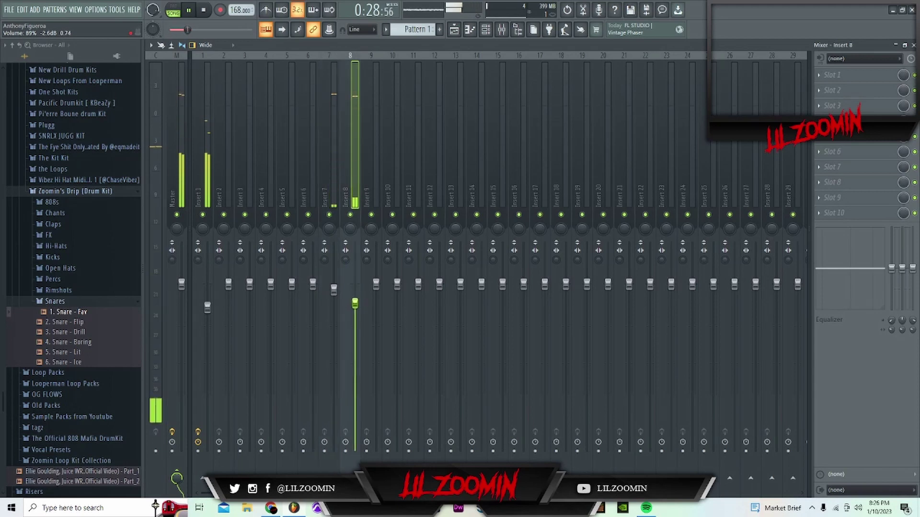
Add "1. Hi-Hat - Overused" from the drum kit's Hi-Hats folder as a channel on mixer track 6 and make it cut itself.
{"action": "left_click", "coordinate": [494, 31]}
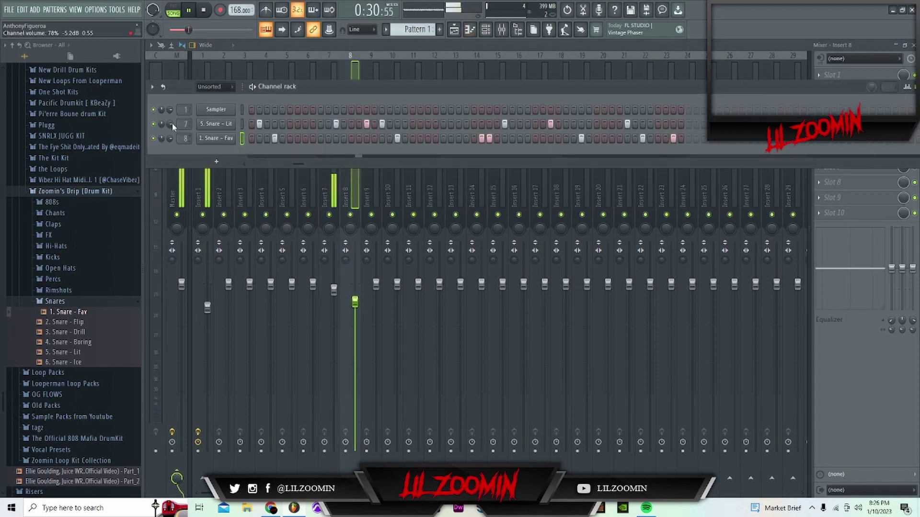
{"action": "left_click", "coordinate": [72, 300]}
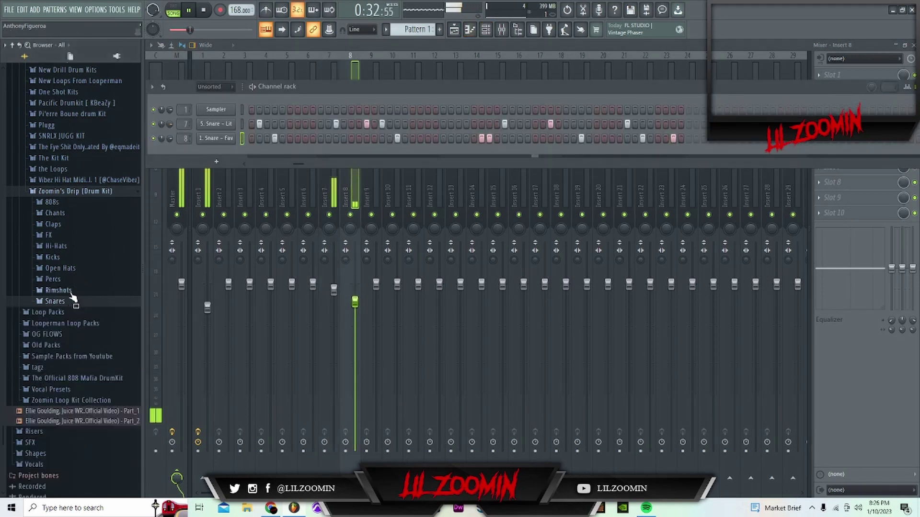
{"action": "left_click", "coordinate": [76, 246]}
{"action": "left_click_drag", "start_coordinate": [143, 201], "coordinate": [184, 120]}
{"action": "right_click", "coordinate": [212, 127]}
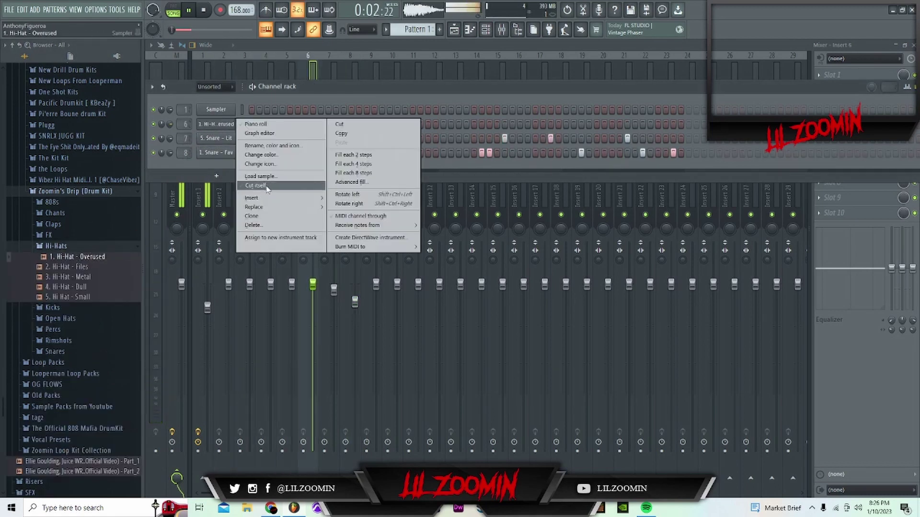
{"action": "left_click", "coordinate": [266, 185]}
Check the Hi-Hat - Overused time-stretching settings and fill its channel with a hit every 2 steps.
{"action": "left_click", "coordinate": [223, 126]}
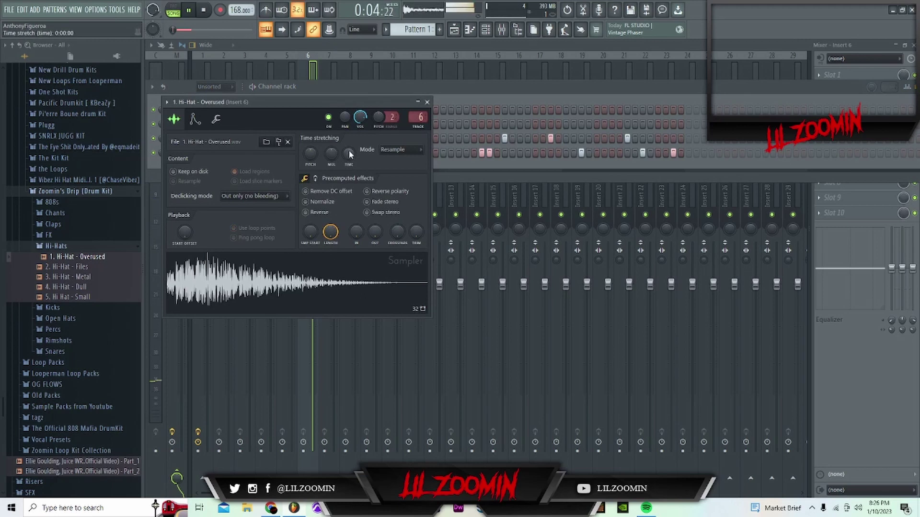
{"action": "left_click", "coordinate": [426, 102]}
{"action": "right_click", "coordinate": [233, 124]}
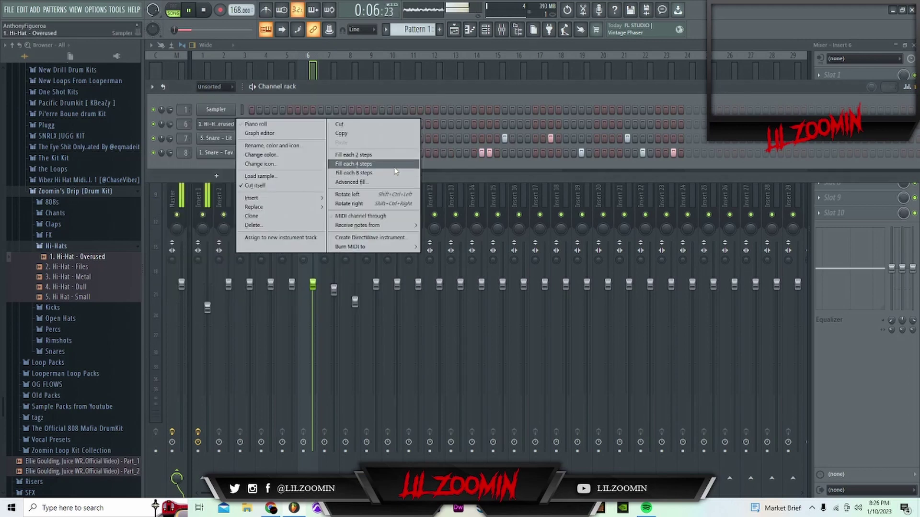
{"action": "left_click", "coordinate": [391, 157]}
{"action": "left_click_drag", "start_coordinate": [300, 179], "coordinate": [228, 180]}
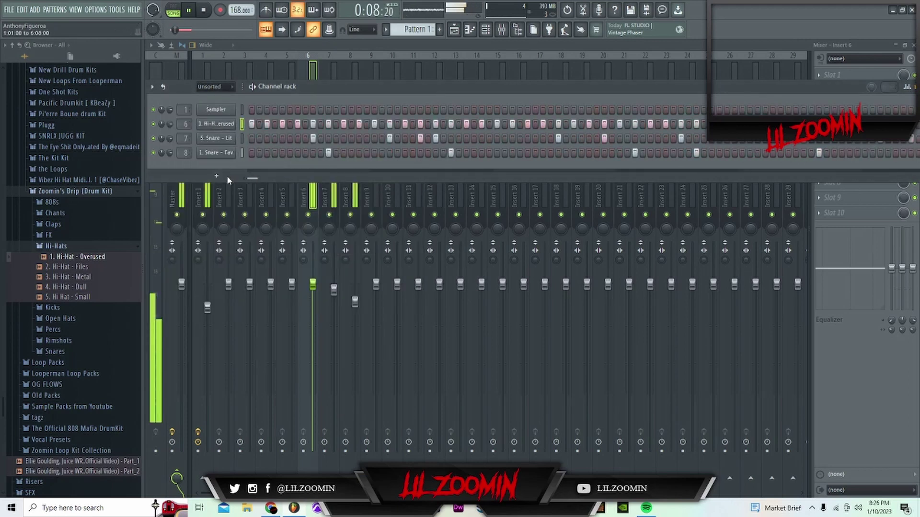
Review the hi-hat's sampler settings and slightly lower the volume of Insert 6 in the mixer.
{"action": "left_click", "coordinate": [230, 124]}
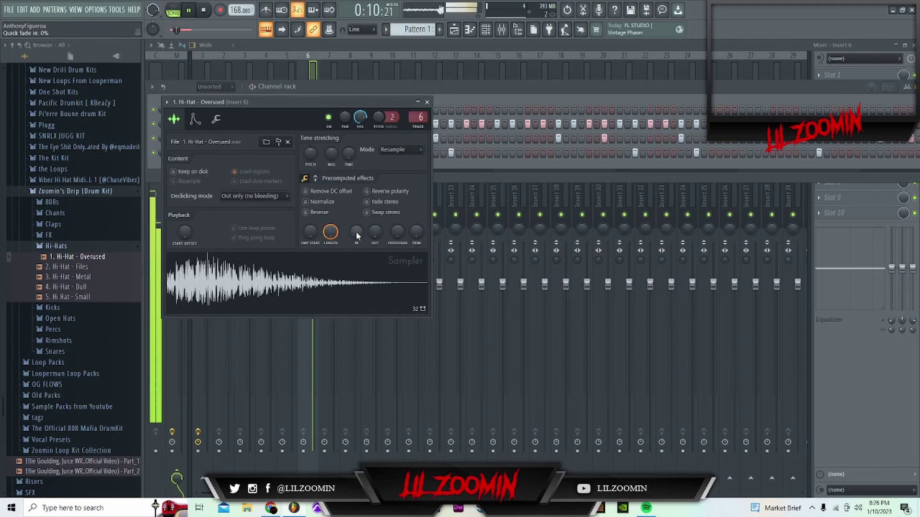
{"action": "left_click", "coordinate": [427, 103]}
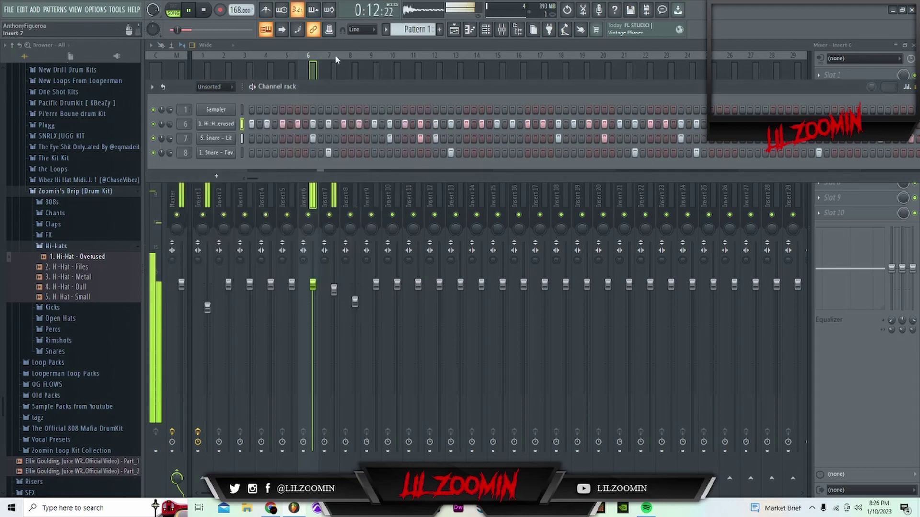
{"action": "left_click", "coordinate": [344, 215]}
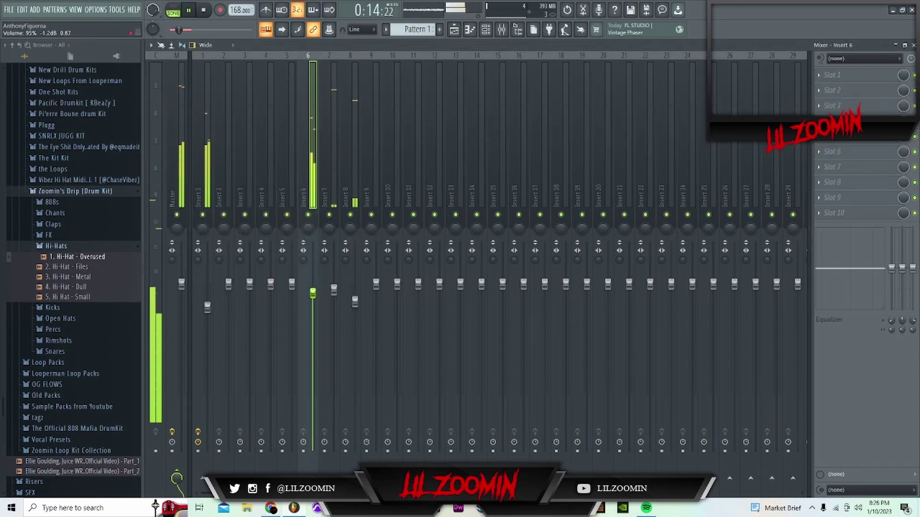
Collapse the Zoomin's Drip kit in the browser and expand the 808s folder of KBeaZy Trap Galaxy Vol. 2 Drum Kit.
{"action": "left_click", "coordinate": [487, 33]}
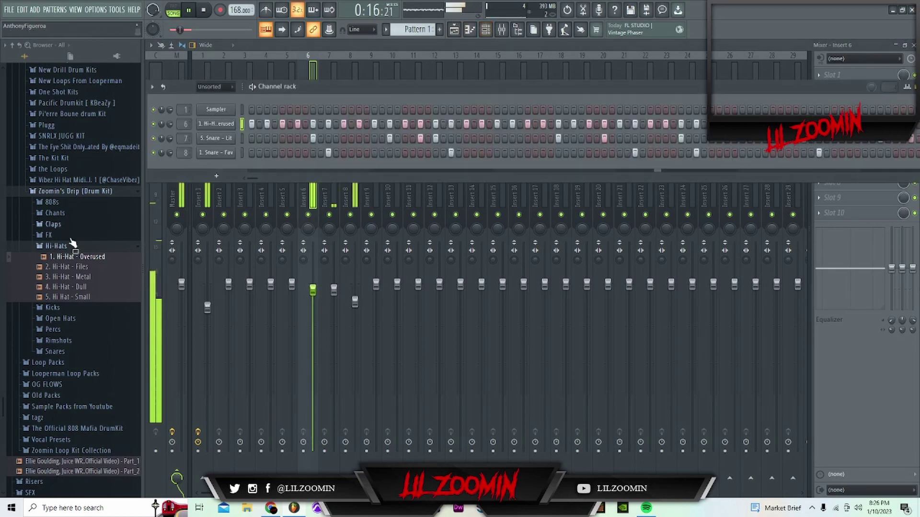
{"action": "left_click", "coordinate": [72, 245]}
{"action": "left_click", "coordinate": [81, 193]}
{"action": "scroll", "coordinate": [87, 203], "scroll_direction": "up", "scroll_amount": 3}
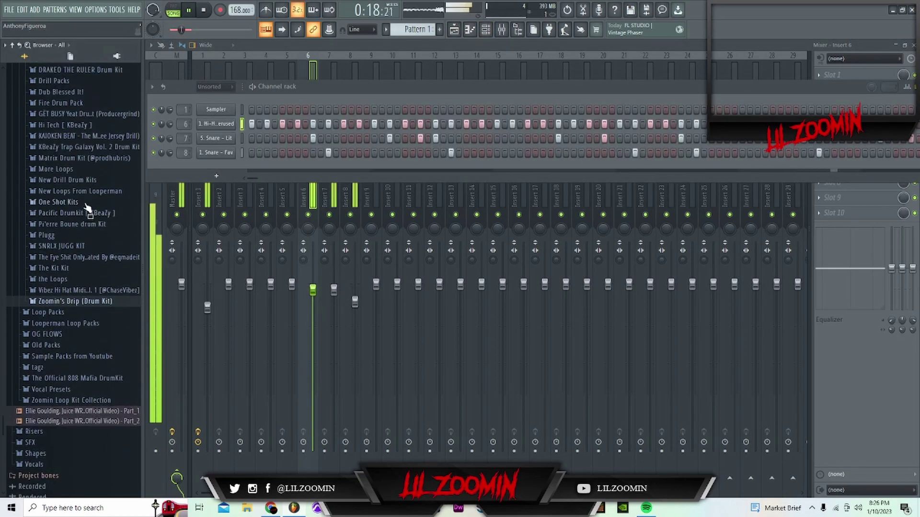
{"action": "left_click", "coordinate": [89, 150]}
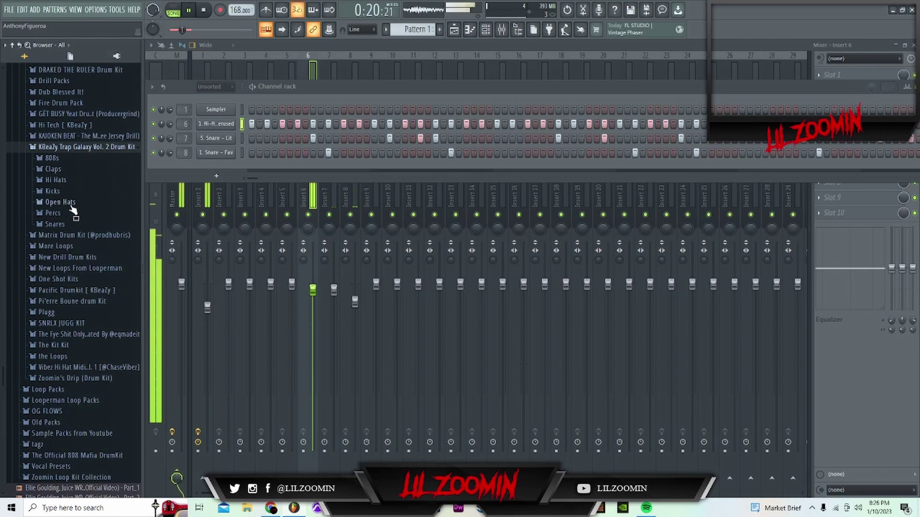
{"action": "left_click", "coordinate": [74, 159]}
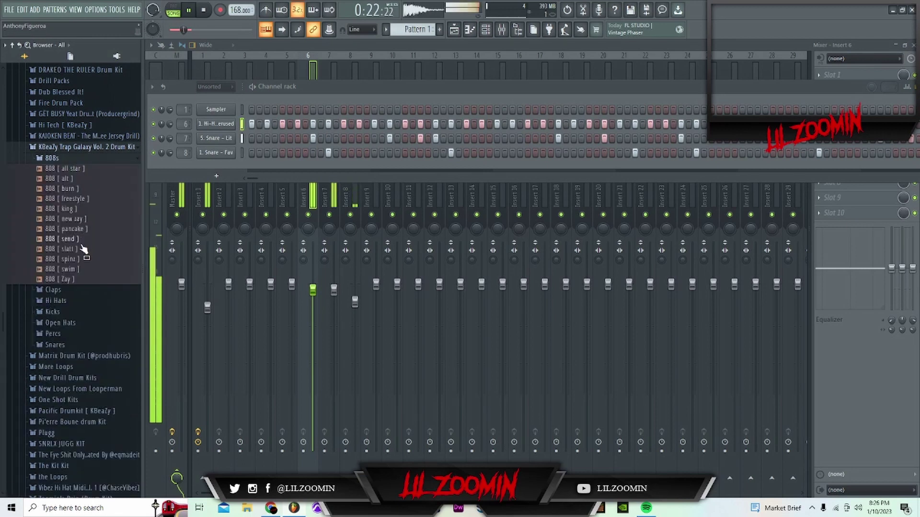
Add "808 [ send ]" as a new channel routed to mixer track 10 and make it cut itself.
{"action": "left_click_drag", "start_coordinate": [215, 172], "coordinate": [214, 171]}
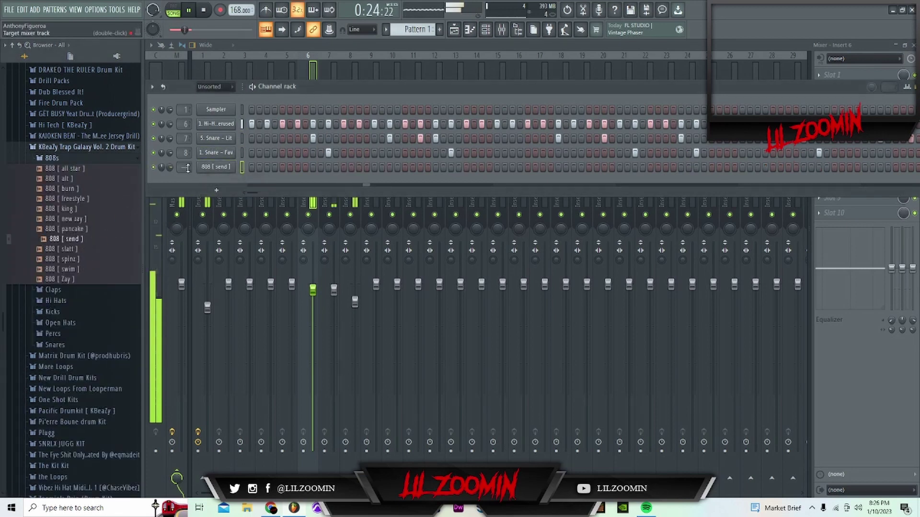
{"action": "right_click", "coordinate": [210, 170]}
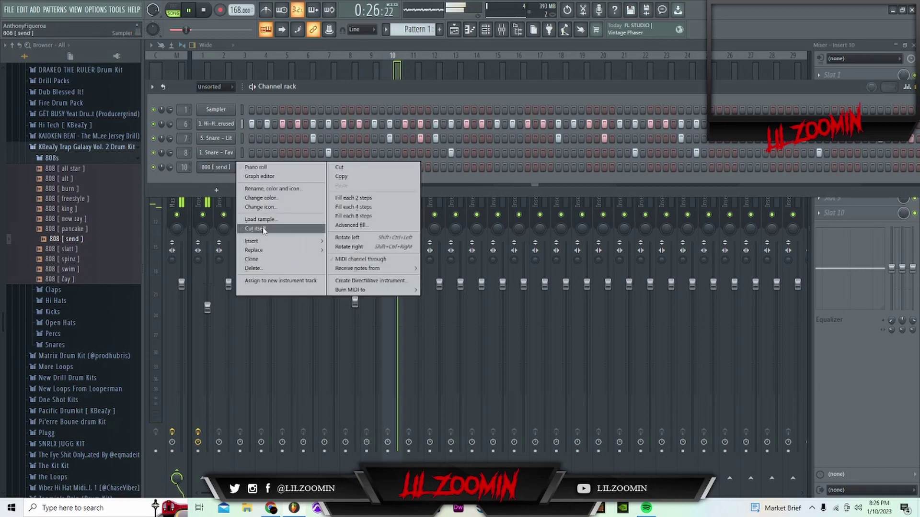
{"action": "left_click", "coordinate": [264, 229]}
Set the time-stretching time of the 808 [ send ] channel in its sampler settings.
{"action": "left_click", "coordinate": [231, 173]}
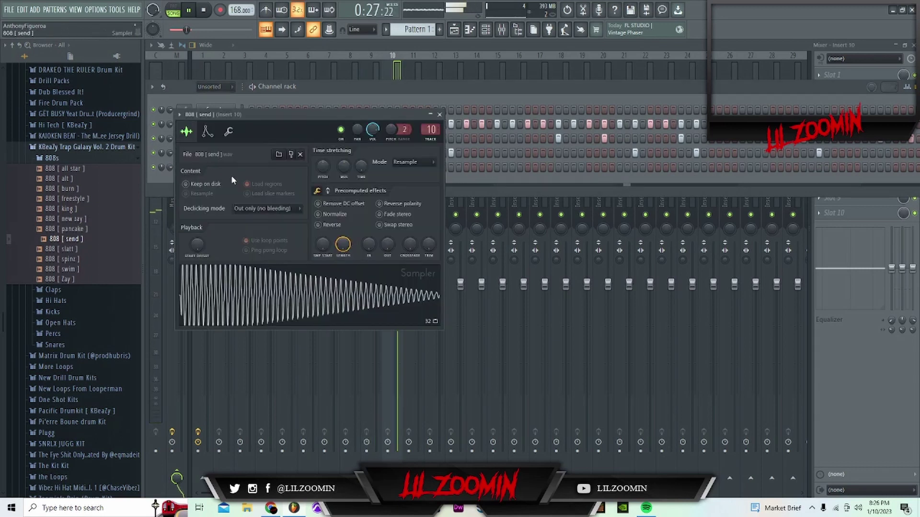
{"action": "right_click", "coordinate": [362, 167]}
{"action": "left_click", "coordinate": [377, 170]}
{"action": "left_click", "coordinate": [439, 115]}
Load the "Zoomin 808 Preset" mixer preset onto Insert 10.
{"action": "right_click", "coordinate": [403, 52]}
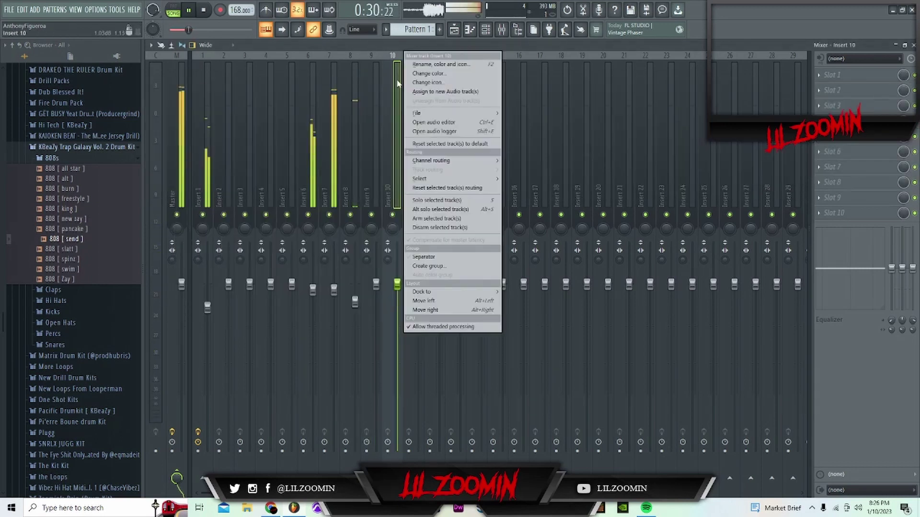
{"action": "mouse_move", "coordinate": [431, 114]}
{"action": "left_click", "coordinate": [563, 116]}
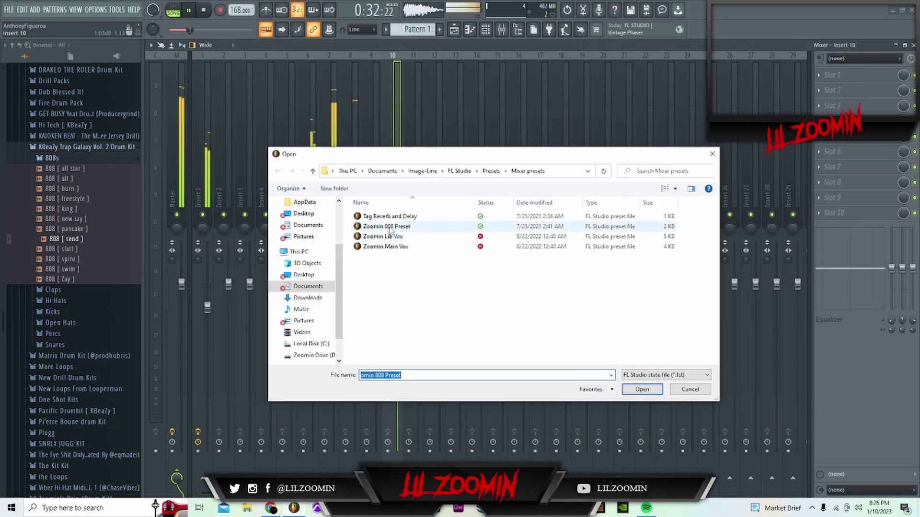
{"action": "double_click", "coordinate": [387, 227]}
Check the Fruity Parametric EQ 2 curve on Insert 1 and set the insert's volume to 89%.
{"action": "left_click", "coordinate": [206, 165]}
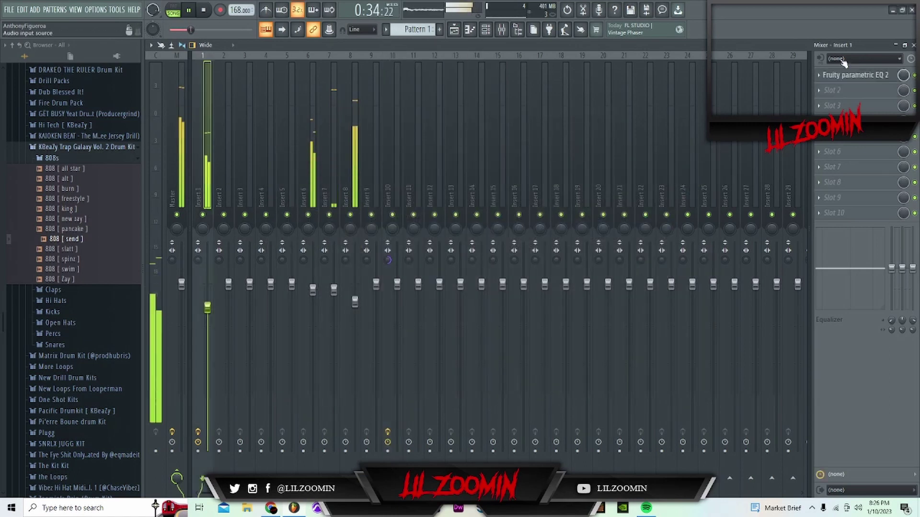
{"action": "left_click", "coordinate": [878, 77]}
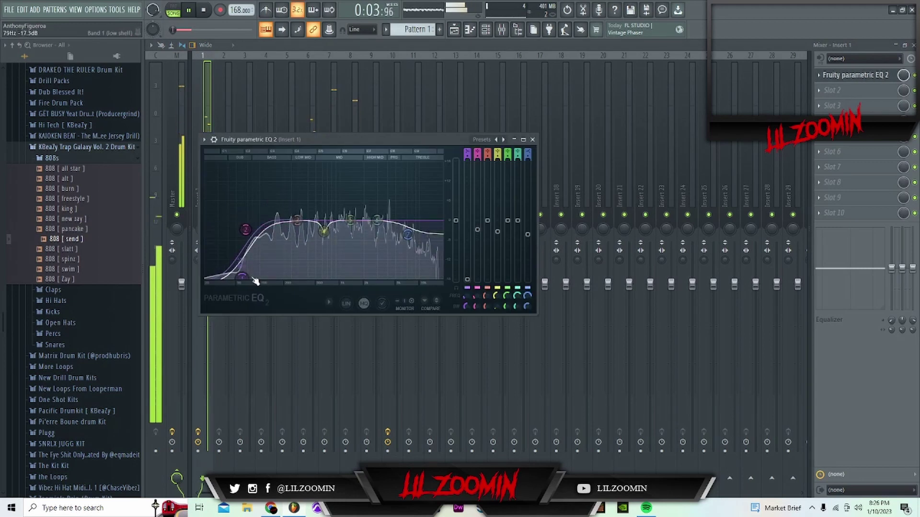
{"action": "left_click", "coordinate": [533, 139]}
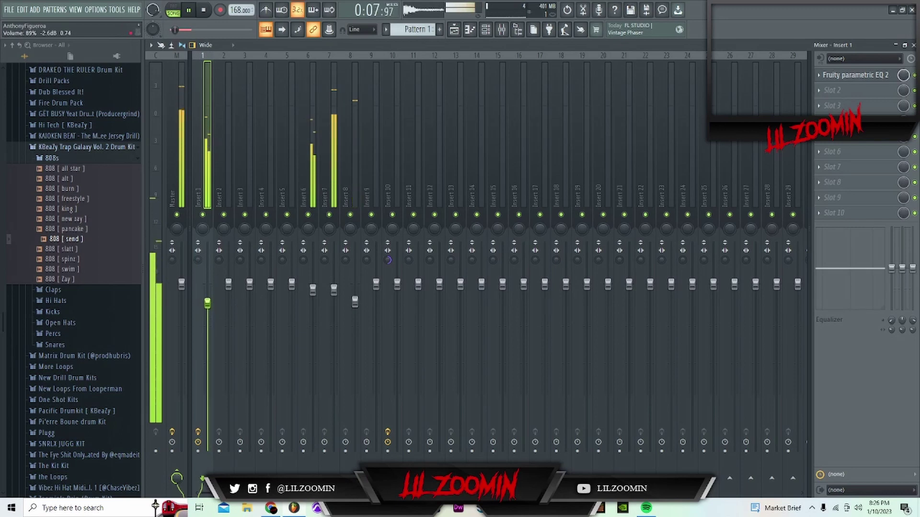
Open the piano roll of the "1. Hi-Hat - Overused" channel from the channel rack.
{"action": "left_click", "coordinate": [491, 37]}
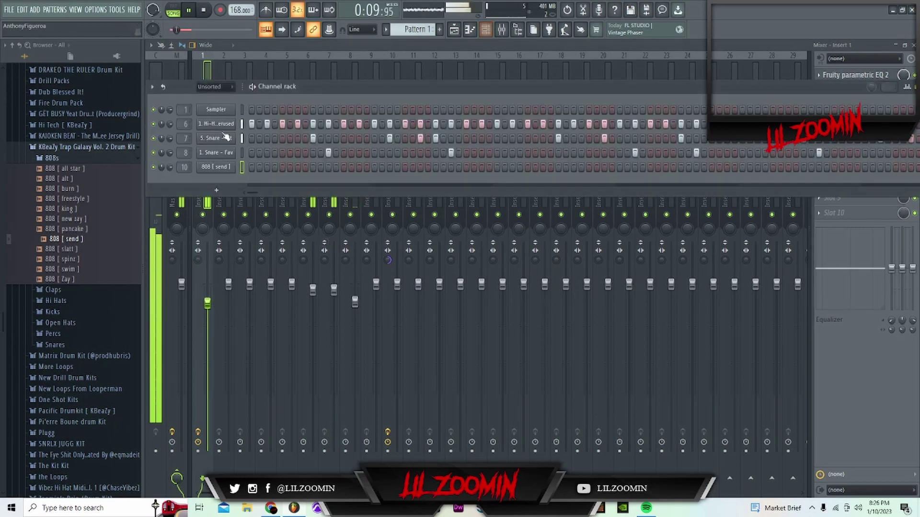
{"action": "right_click", "coordinate": [234, 123]}
{"action": "left_click", "coordinate": [259, 133]}
{"action": "right_click", "coordinate": [235, 123]}
{"action": "left_click", "coordinate": [253, 124]}
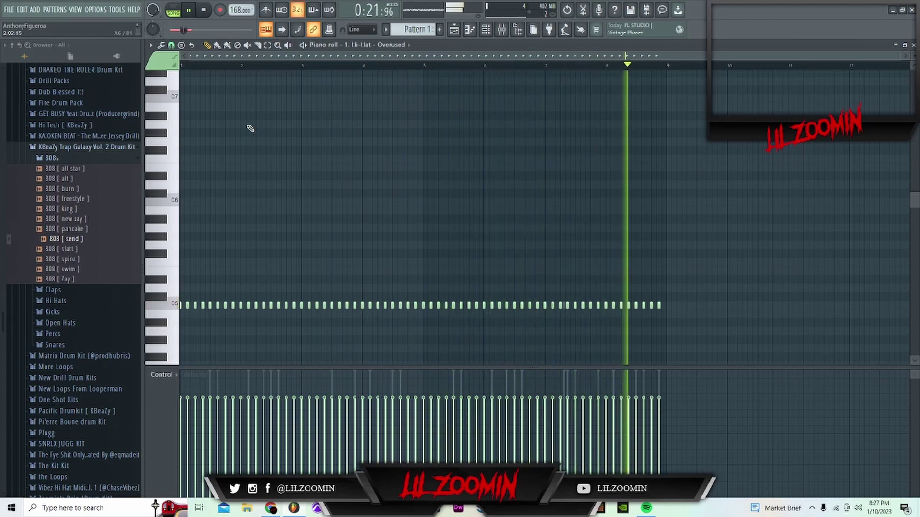
Draw a fast C5 hi-hat roll before beat 3 of bar 1, a G#4 hit at bar 2, and a G4 roll right after it.
{"action": "scroll", "coordinate": [220, 67], "scroll_direction": "up", "scroll_amount": 3}
{"action": "key", "text": "space"}
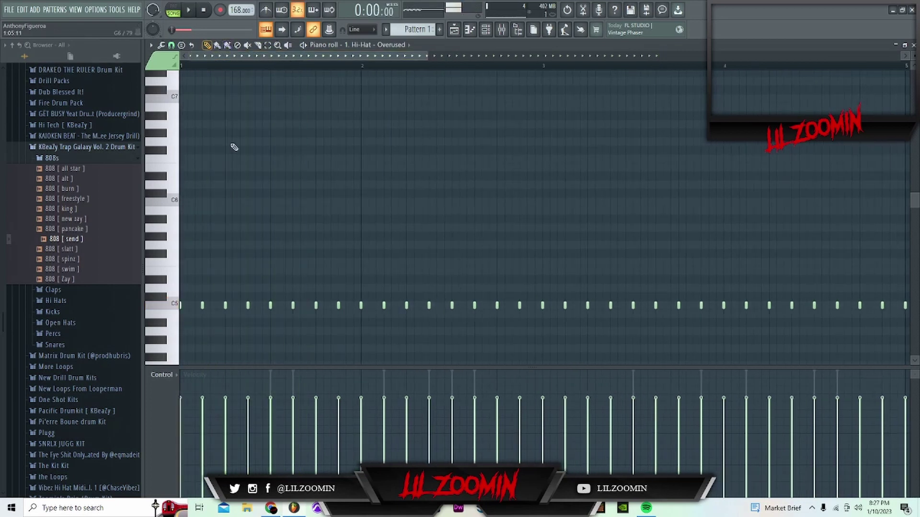
{"action": "key", "text": "space"}
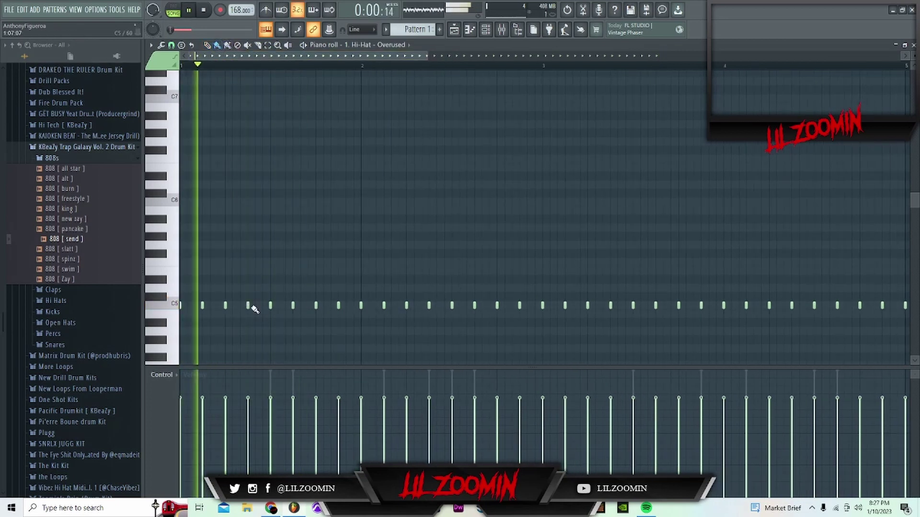
{"action": "left_click_drag", "start_coordinate": [252, 307], "coordinate": [260, 307]}
{"action": "left_click", "coordinate": [362, 340]}
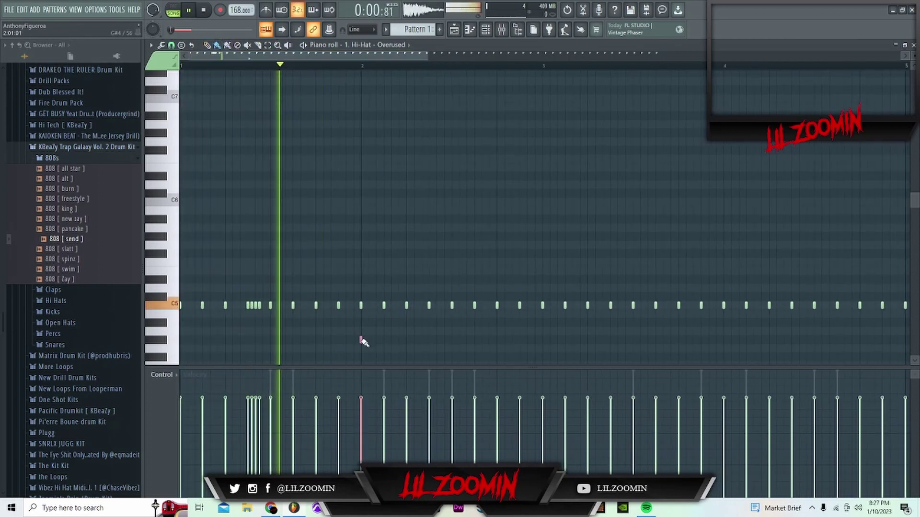
{"action": "left_click_drag", "start_coordinate": [384, 350], "coordinate": [404, 350]}
{"action": "scroll", "coordinate": [562, 334], "scroll_direction": "down", "scroll_amount": 2}
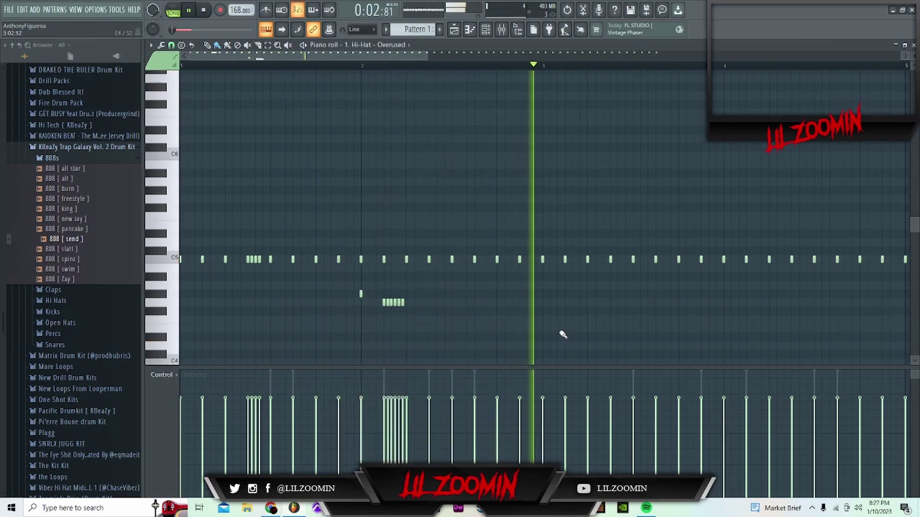
Remove the C5 hit above the G4 roll in bar 2 and make all hi-hat notes legato.
{"action": "scroll", "coordinate": [562, 334], "scroll_direction": "down", "scroll_amount": 1}
{"action": "key", "text": "space"}
{"action": "key", "text": "space"}
{"action": "scroll", "coordinate": [535, 74], "scroll_direction": "down", "scroll_amount": 4}
{"action": "key", "text": "ctrl+l"}
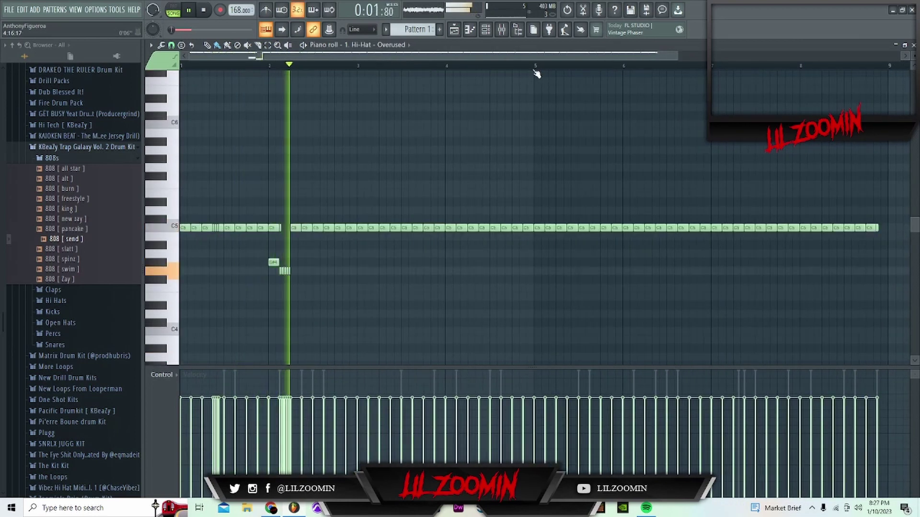
Delete the hi-hat notes from bar 3 onward and duplicate the first two bars three times to fill eight bars.
{"action": "key", "text": "space"}
{"action": "key", "text": "space"}
{"action": "left_click_drag", "start_coordinate": [362, 248], "coordinate": [906, 149]}
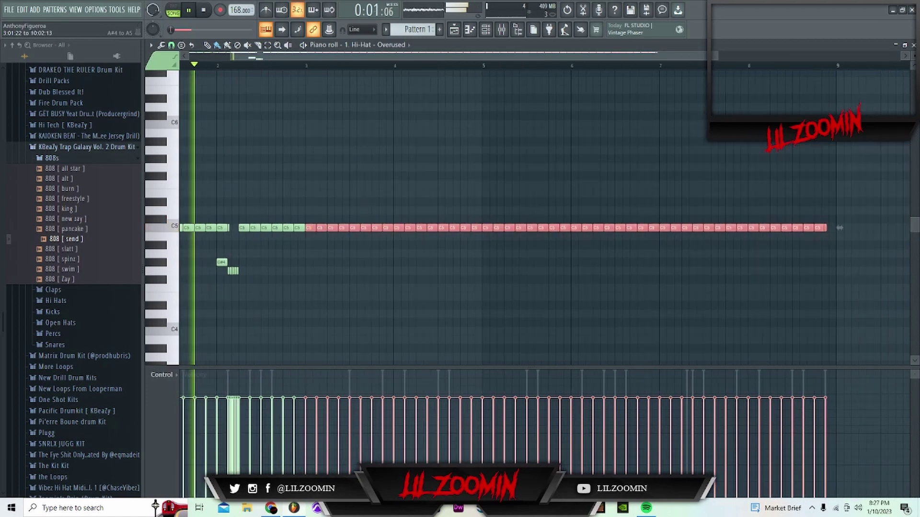
{"action": "key", "text": "Delete"}
{"action": "key", "text": "ctrl+b"}
{"action": "key", "text": "ctrl+b"}
{"action": "key", "text": "ctrl+b"}
{"action": "key", "text": "ctrl+d"}
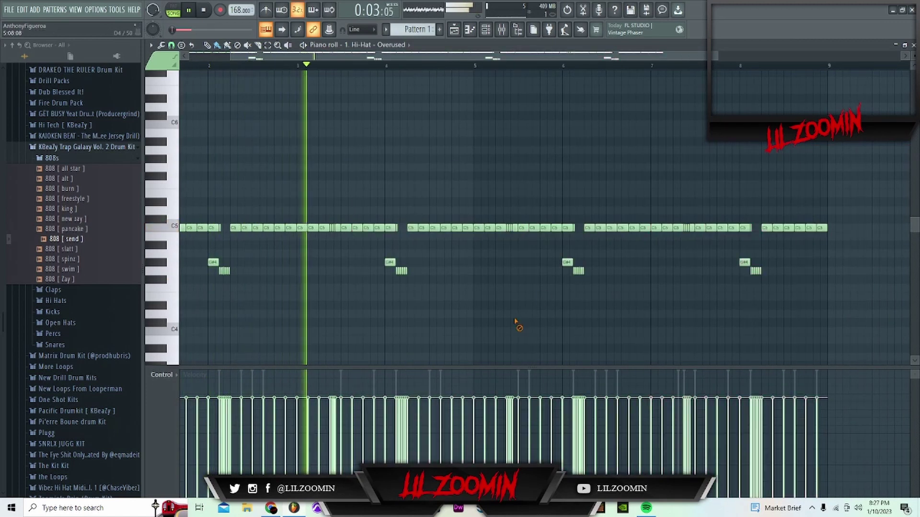
Delete two C5 hi-hat hits late in bar 4 and three in the second half of bar 8, and close the piano roll.
{"action": "right_click", "coordinate": [446, 228]}
{"action": "right_click", "coordinate": [467, 228]}
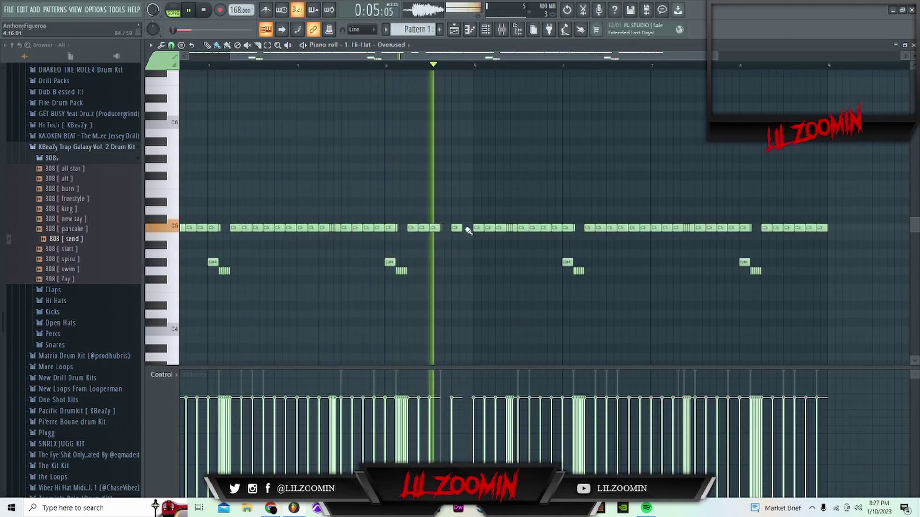
{"action": "right_click", "coordinate": [787, 228]}
{"action": "right_click", "coordinate": [809, 228]}
{"action": "right_click", "coordinate": [820, 228]}
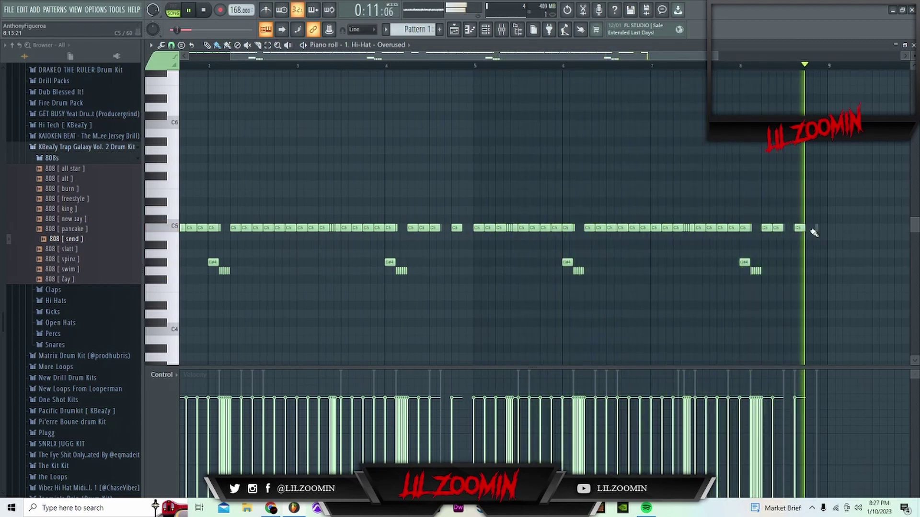
{"action": "left_click", "coordinate": [913, 45]}
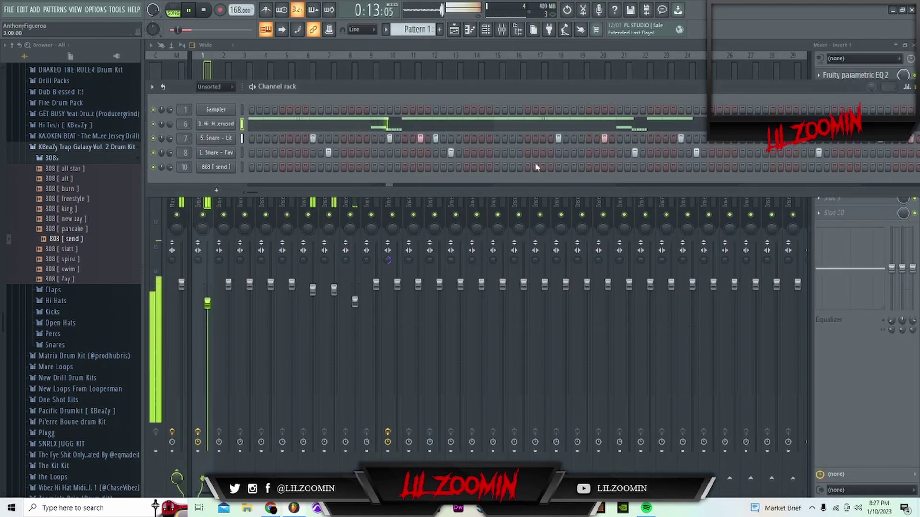
{"action": "left_click", "coordinate": [270, 130]}
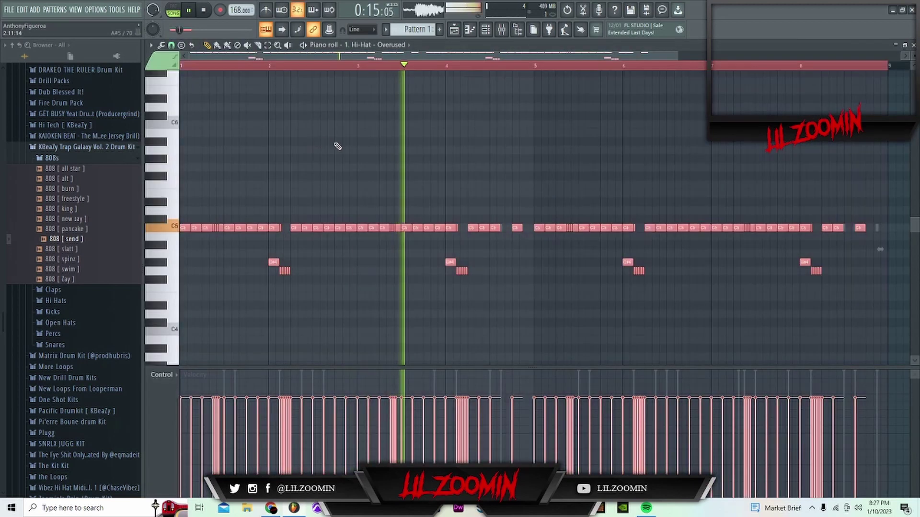
{"action": "left_click", "coordinate": [912, 45]}
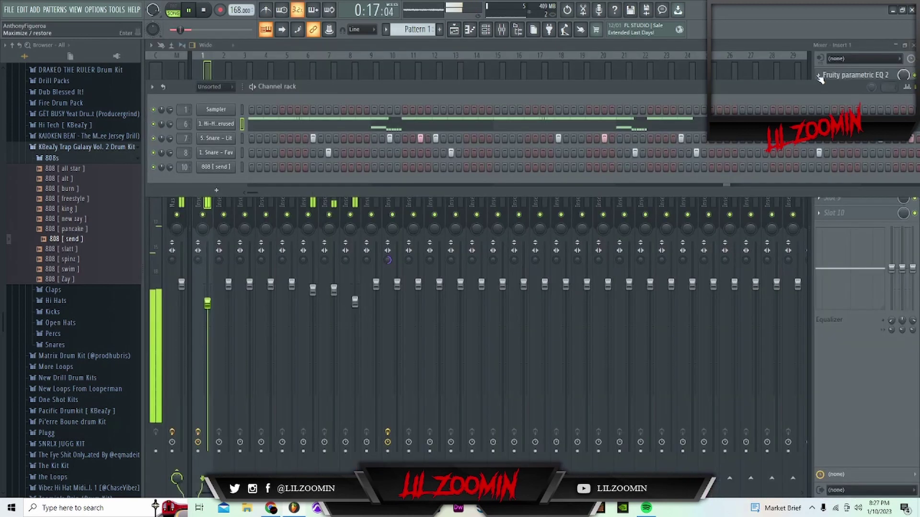
Collapse the KBeaZy Trap Galaxy Vol. 2 kit in the browser and open the 808 [ send ] channel's piano roll.
{"action": "left_click", "coordinate": [36, 161]}
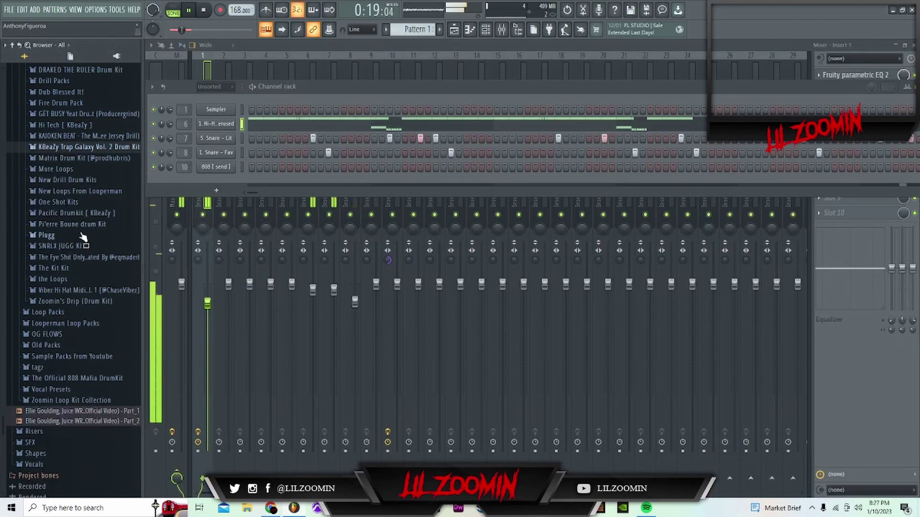
{"action": "right_click", "coordinate": [217, 167]}
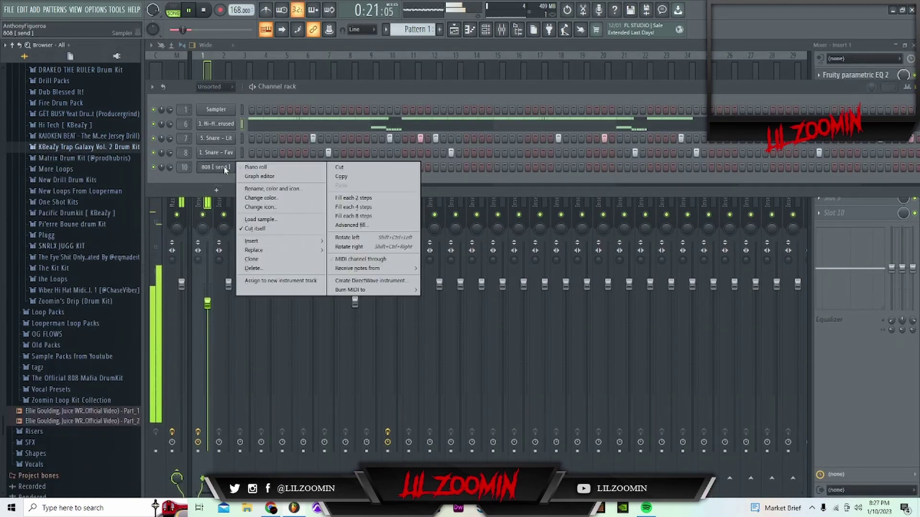
{"action": "left_click", "coordinate": [256, 166]}
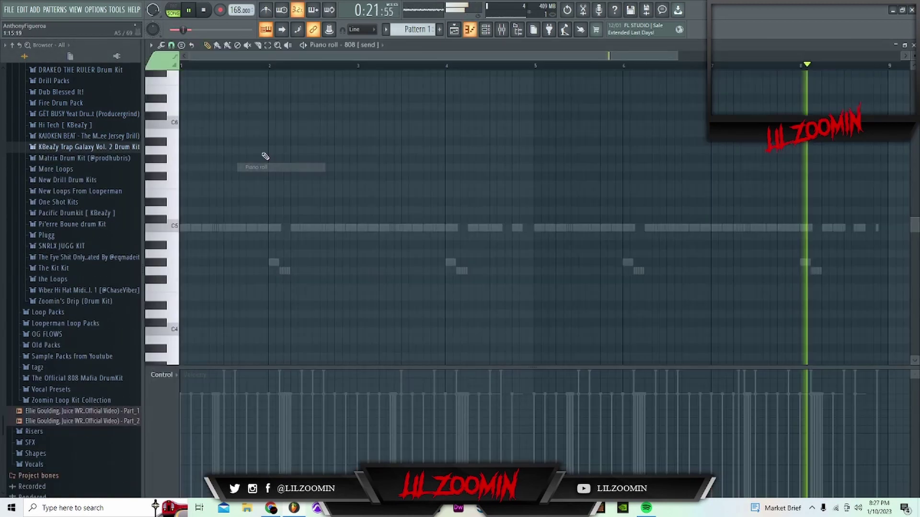
Place four E5 808 notes, at steps 1 and 7 of bar 1 and steps 5 and 11 of bar 2.
{"action": "left_click", "coordinate": [189, 193]}
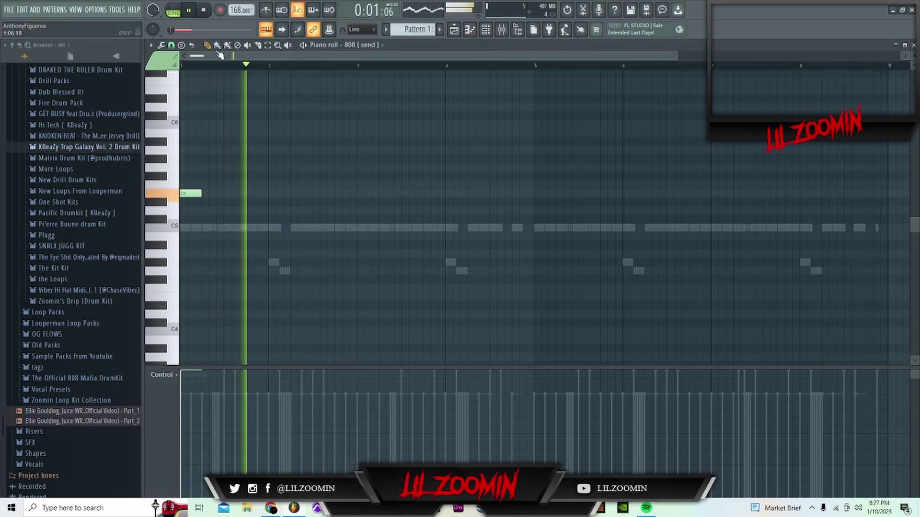
{"action": "key", "text": "space"}
{"action": "scroll", "coordinate": [226, 67], "scroll_direction": "up", "scroll_amount": 2, "text": "ctrl"}
{"action": "key", "text": "space"}
{"action": "left_click", "coordinate": [244, 193]}
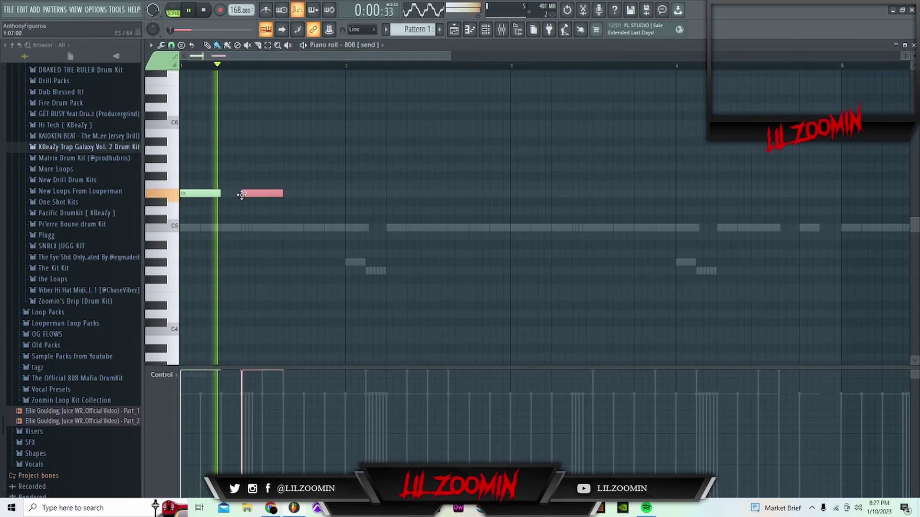
{"action": "left_click", "coordinate": [390, 193]}
{"action": "left_click", "coordinate": [452, 193]}
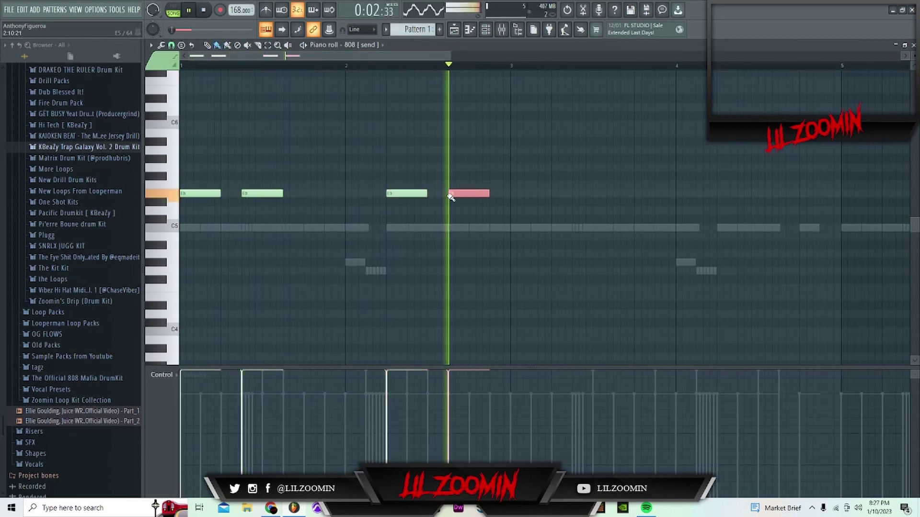
Duplicate the two-bar 808 phrase so the copy starts at bar 3, and add an E5 note at step 15 of bar 3.
{"action": "key", "text": "ctrl+b"}
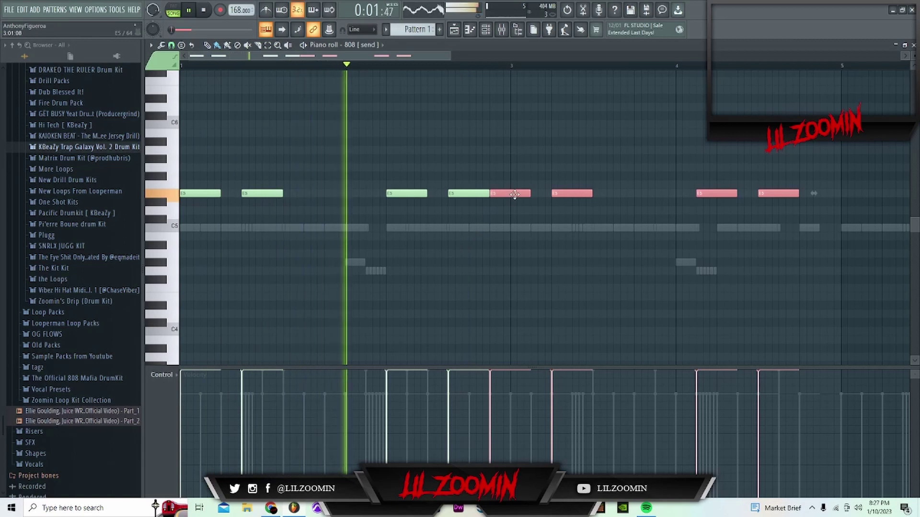
{"action": "left_click_drag", "start_coordinate": [514, 194], "coordinate": [534, 195]}
{"action": "left_click", "coordinate": [517, 257], "text": "ctrl"}
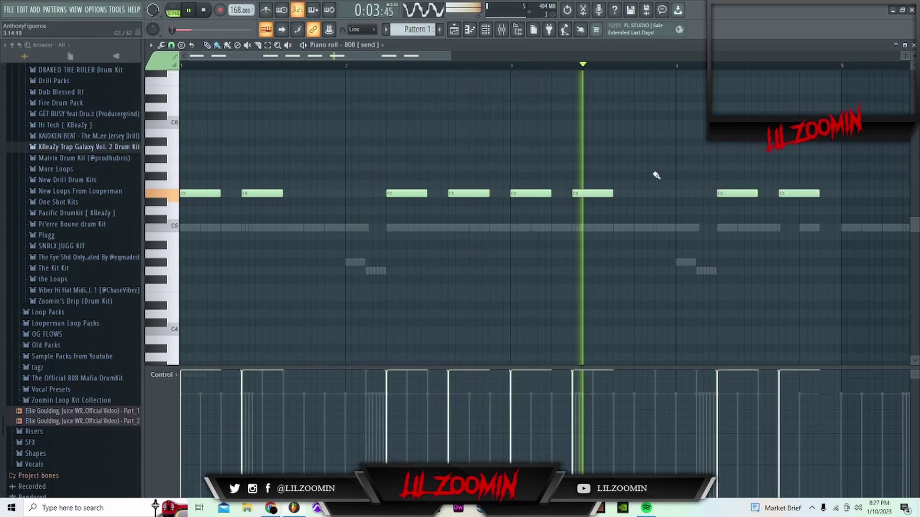
{"action": "left_click", "coordinate": [687, 194]}
{"action": "left_click_drag", "start_coordinate": [697, 195], "coordinate": [676, 196]}
Add a short A5 808 note at the end of bar 4, trimmed to finish at bar 5.
{"action": "left_click_drag", "start_coordinate": [420, 56], "coordinate": [512, 73]}
{"action": "scroll", "coordinate": [512, 77], "scroll_direction": "right", "scroll_amount": 1}
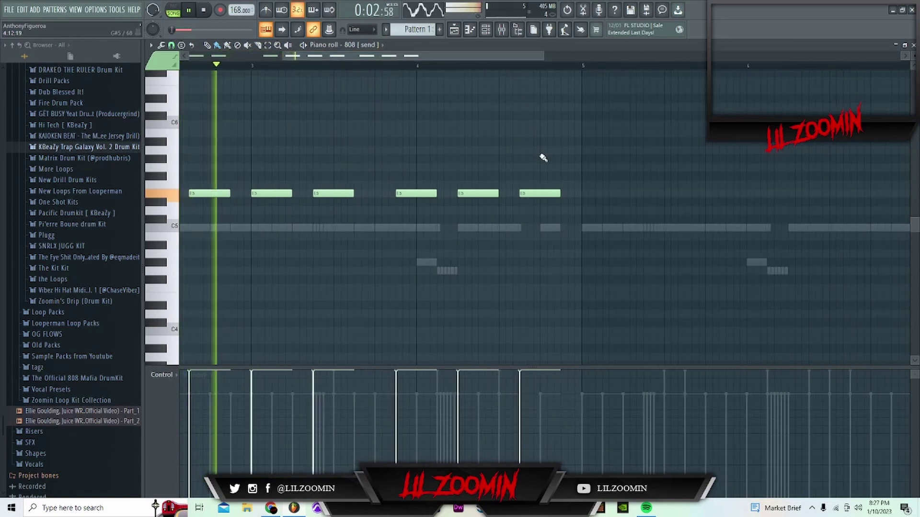
{"action": "left_click", "coordinate": [566, 151]}
{"action": "left_click_drag", "start_coordinate": [598, 151], "coordinate": [582, 151]}
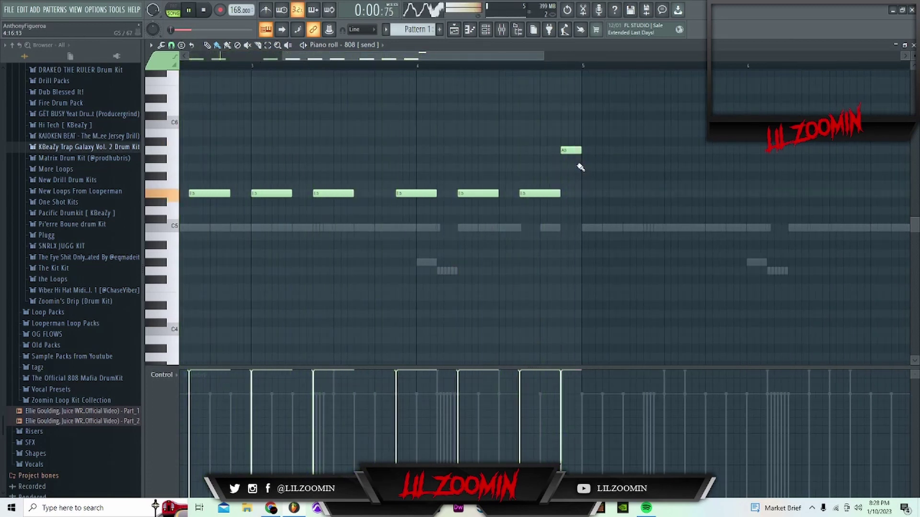
Duplicate the four-bar 808 pattern into bars 5 to 8 and add a one-step E5 note just before beat 2 of bar 6.
{"action": "scroll", "coordinate": [597, 280], "scroll_direction": "right", "scroll_amount": 7}
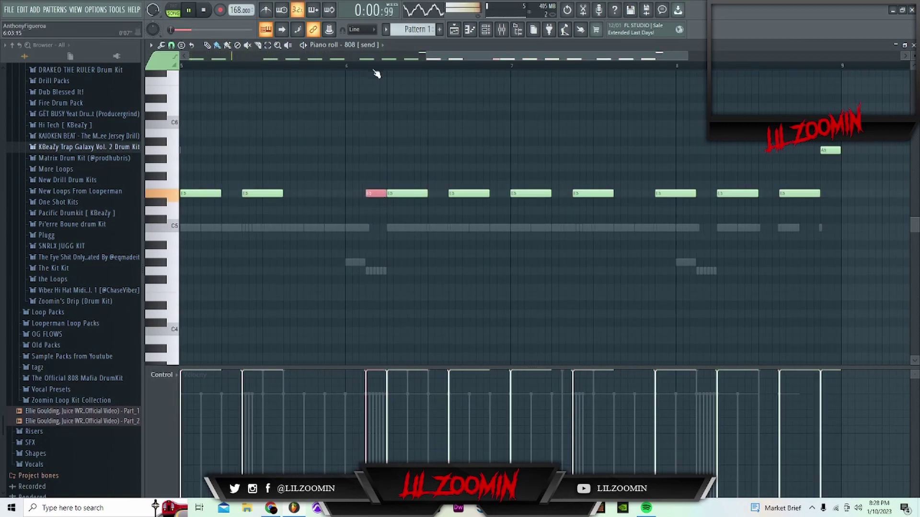
{"action": "scroll", "coordinate": [377, 74], "scroll_direction": "up", "scroll_amount": 4}
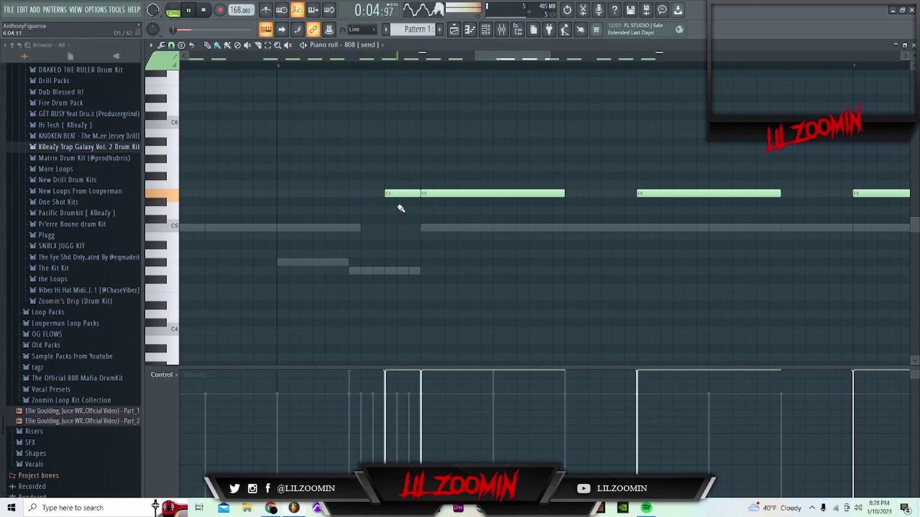
{"action": "scroll", "coordinate": [418, 69], "scroll_direction": "down", "scroll_amount": 2}
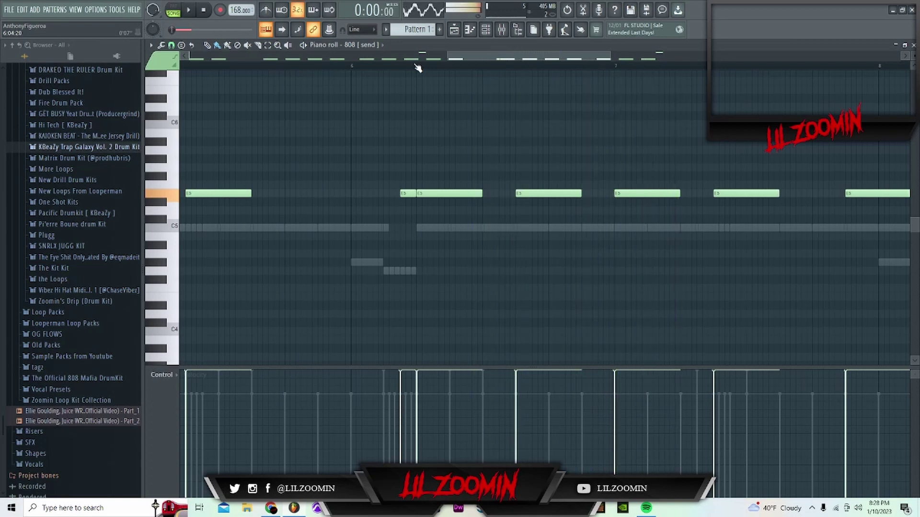
{"action": "scroll", "coordinate": [417, 69], "scroll_direction": "down", "scroll_amount": 2}
{"action": "scroll", "coordinate": [418, 68], "scroll_direction": "down", "scroll_amount": 1}
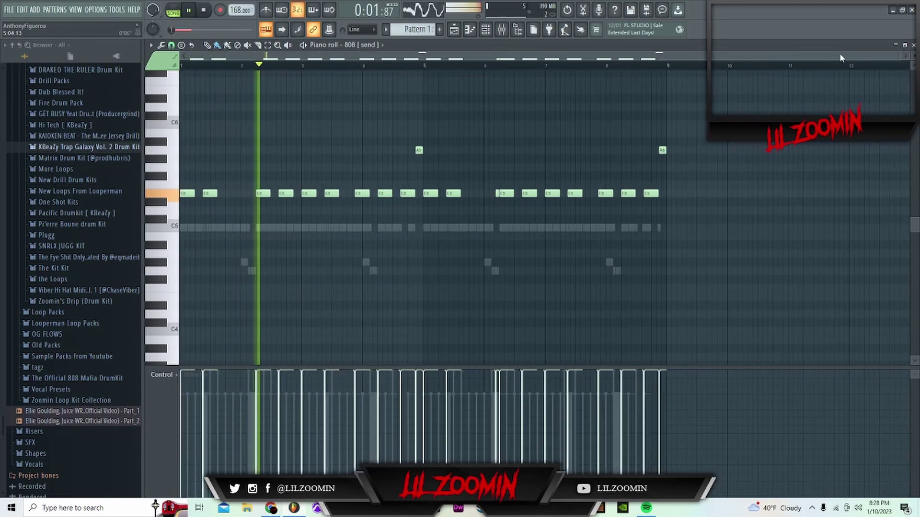
Close the piano roll and lower the volume of Insert 1 slightly in the mixer.
{"action": "left_click", "coordinate": [913, 45]}
{"action": "key", "text": "F6"}
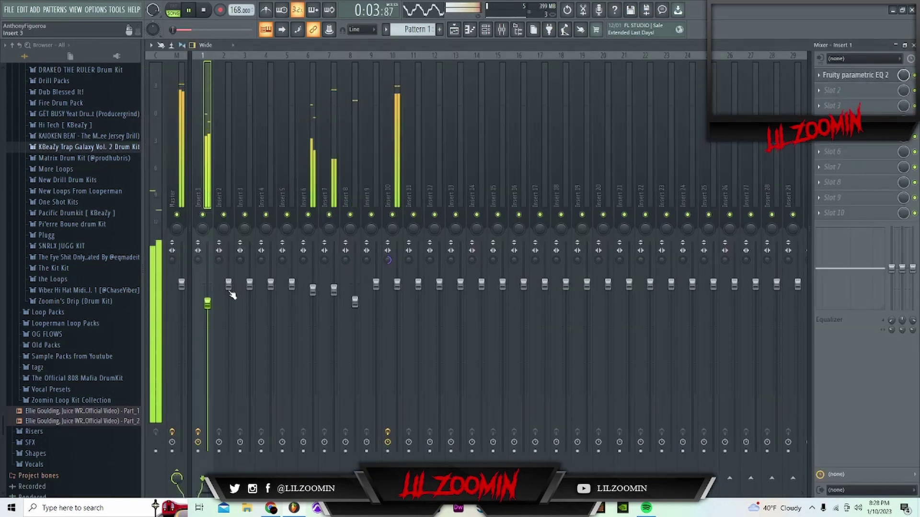
Reopen the 808 [ send ] piano roll and add a short C6 note at step 3 and a short B5 note at step 9 of bar 8.
{"action": "left_click", "coordinate": [488, 30]}
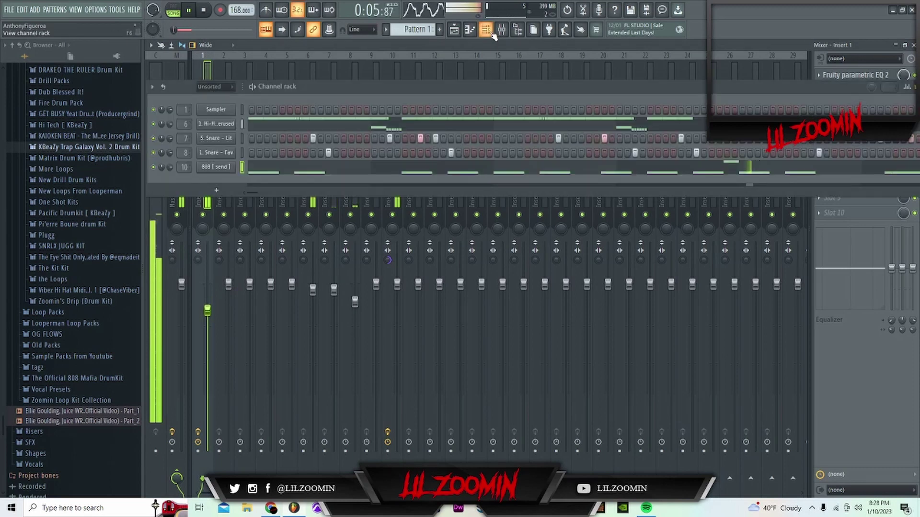
{"action": "left_click", "coordinate": [320, 174]}
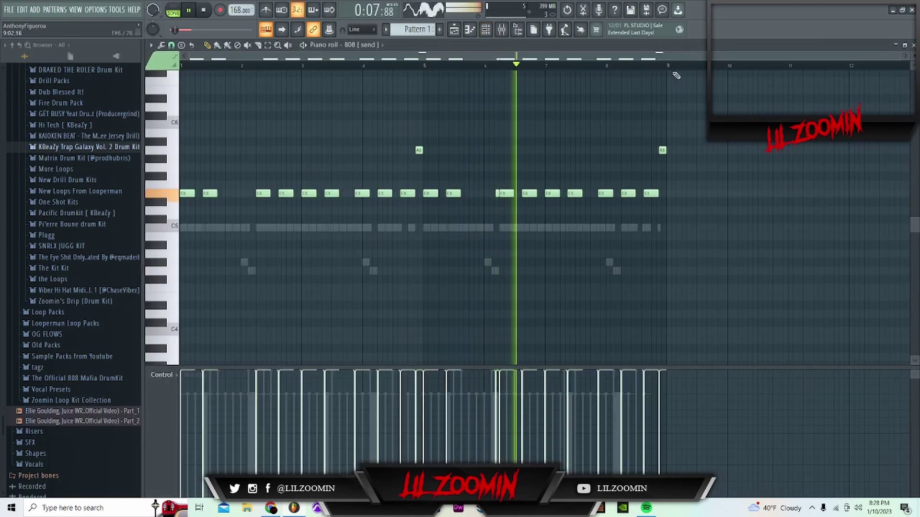
{"action": "scroll", "coordinate": [660, 67], "scroll_direction": "up", "scroll_amount": 2}
{"action": "left_click_drag", "start_coordinate": [551, 58], "coordinate": [476, 69]}
{"action": "key", "text": "space"}
{"action": "key", "text": "space"}
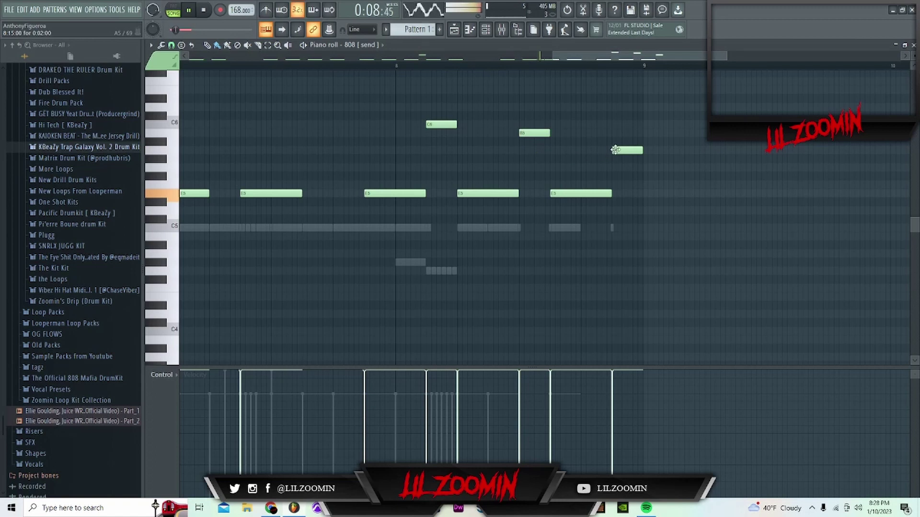
Raise the last 808 note of bar 8 to B5, shorten the E5 note before it, and fill the gap with quick B5 notes.
{"action": "left_click_drag", "start_coordinate": [615, 150], "coordinate": [615, 133]}
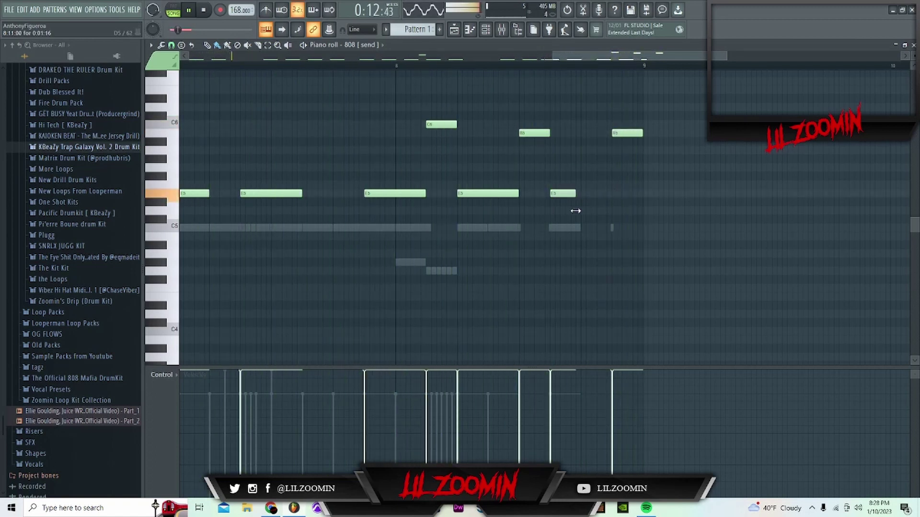
{"action": "scroll", "coordinate": [608, 77], "scroll_direction": "up", "scroll_amount": 3}
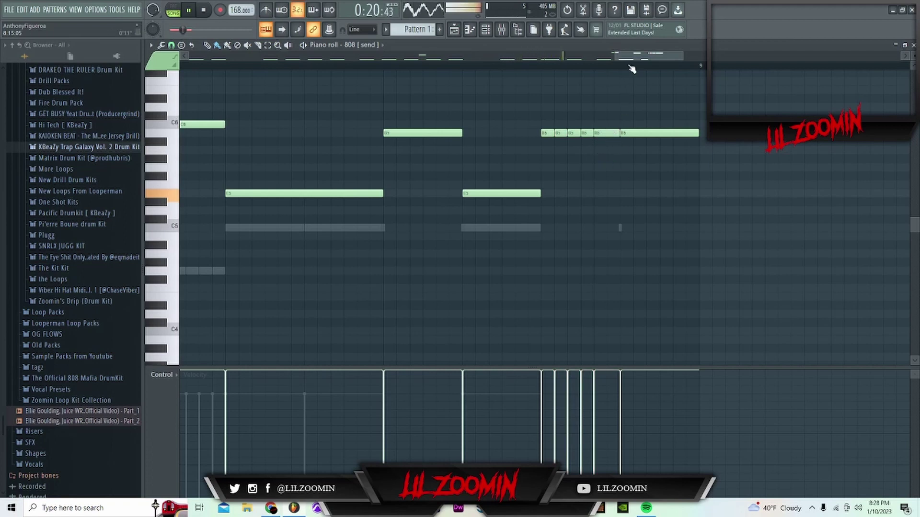
{"action": "scroll", "coordinate": [633, 70], "scroll_direction": "down", "scroll_amount": 3}
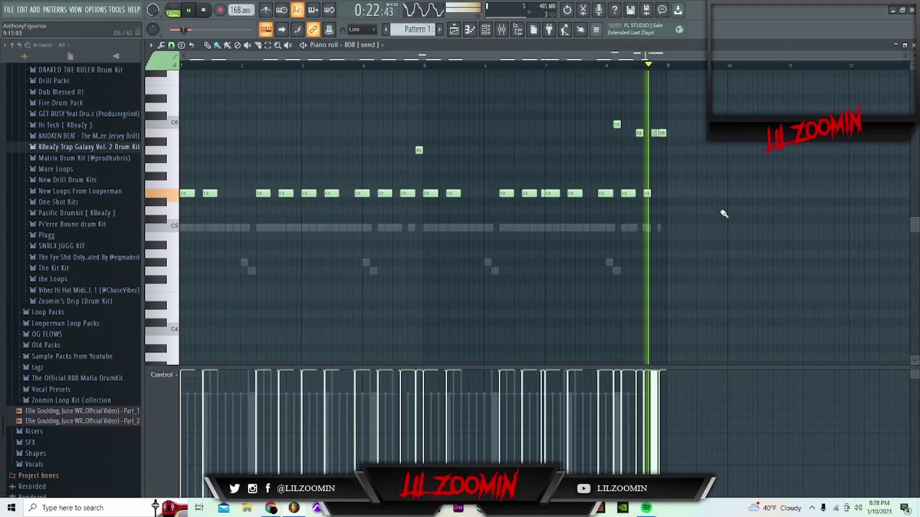
{"action": "key", "text": "F7"}
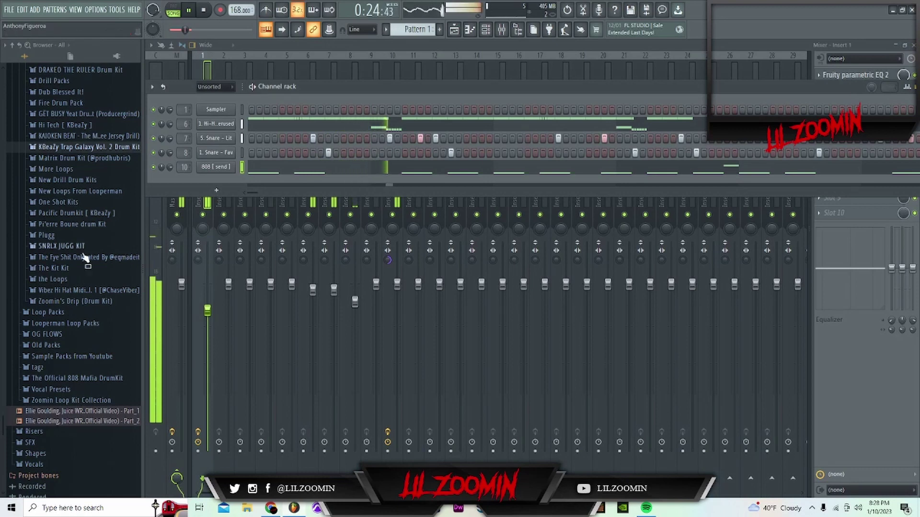
Add 2. Open Hat - Fav from the Zoomin's Drip kit as a new channel and fill it every 8 steps.
{"action": "left_click", "coordinate": [71, 301]}
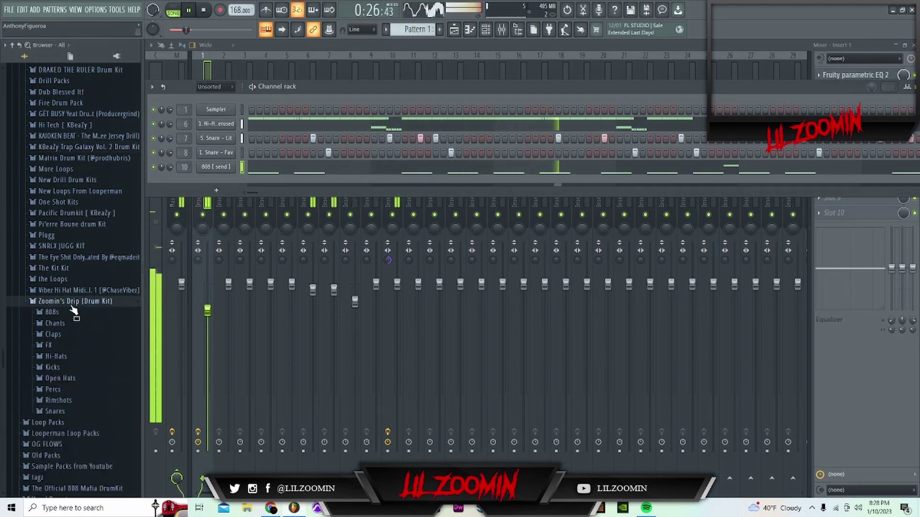
{"action": "left_click", "coordinate": [69, 381]}
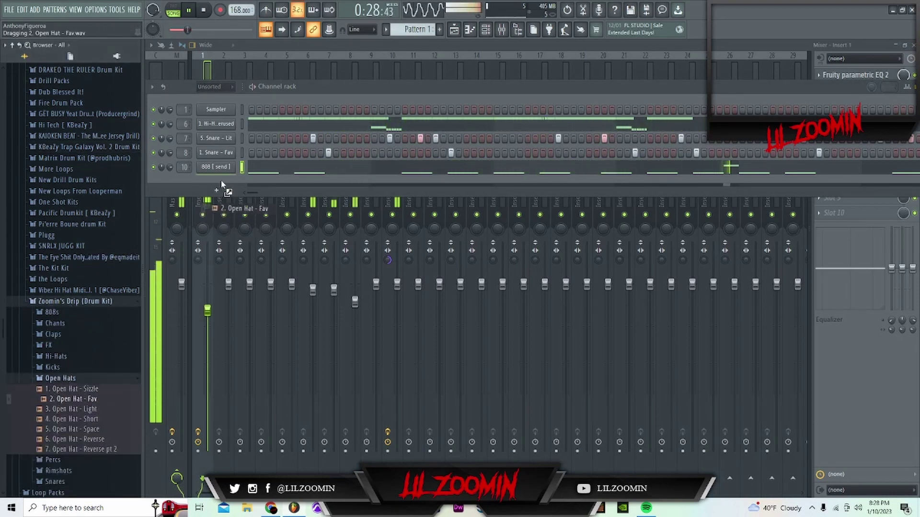
{"action": "left_click_drag", "start_coordinate": [221, 184], "coordinate": [223, 182]}
{"action": "right_click", "coordinate": [233, 181]}
{"action": "left_click", "coordinate": [352, 231]}
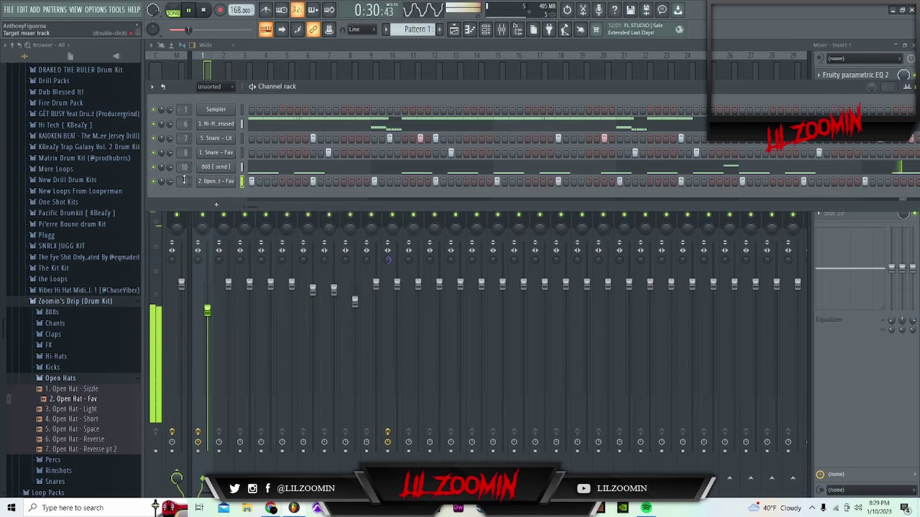
Route the open hat channel to mixer track 11 and make it cut itself, viewing its sampler settings.
{"action": "scroll", "coordinate": [184, 181], "scroll_direction": "up", "scroll_amount": 10}
{"action": "right_click", "coordinate": [233, 181]}
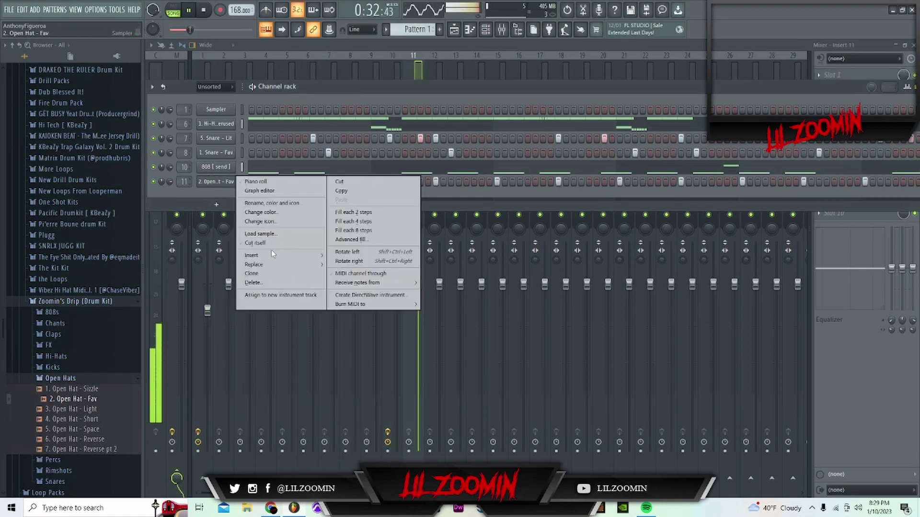
{"action": "left_click", "coordinate": [273, 244]}
{"action": "left_click", "coordinate": [221, 181]}
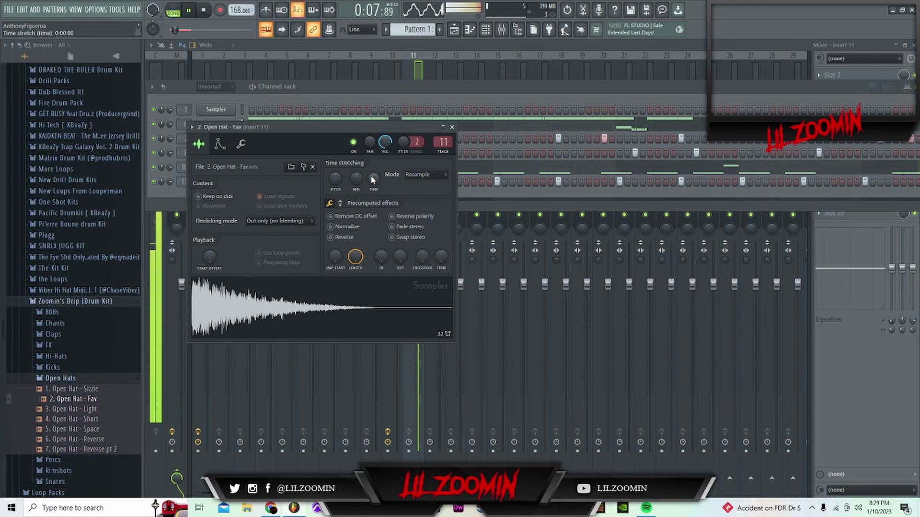
{"action": "left_click", "coordinate": [451, 127]}
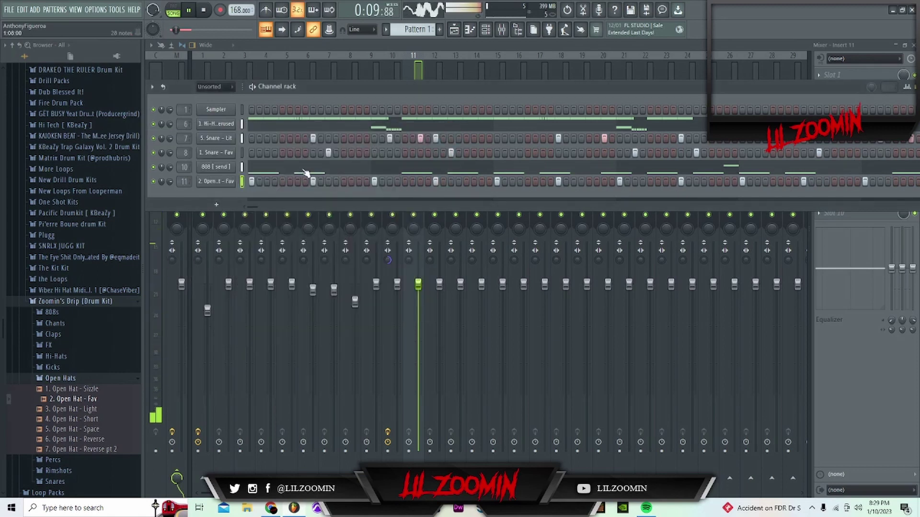
Lower the open hat's volume slightly on Insert 11, return to the channel rack and collapse the Zoomin's Drip folder.
{"action": "left_click", "coordinate": [402, 288]}
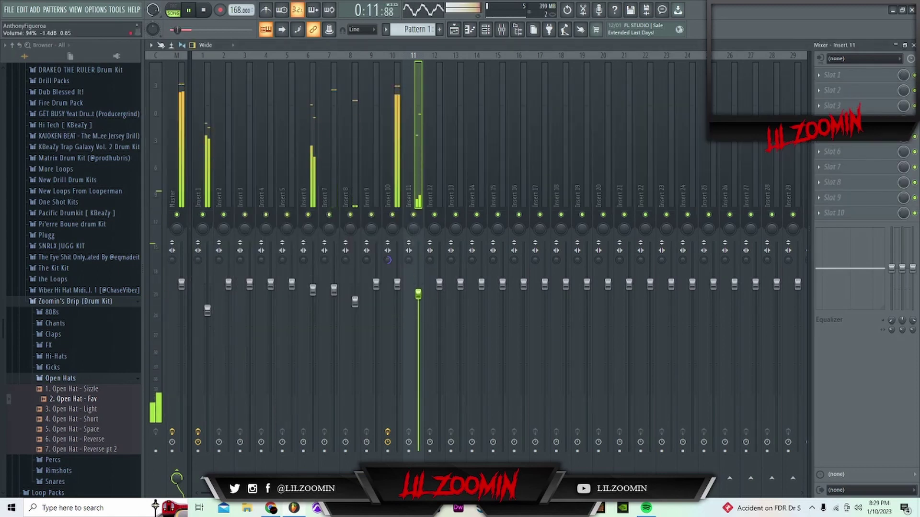
{"action": "left_click", "coordinate": [486, 31]}
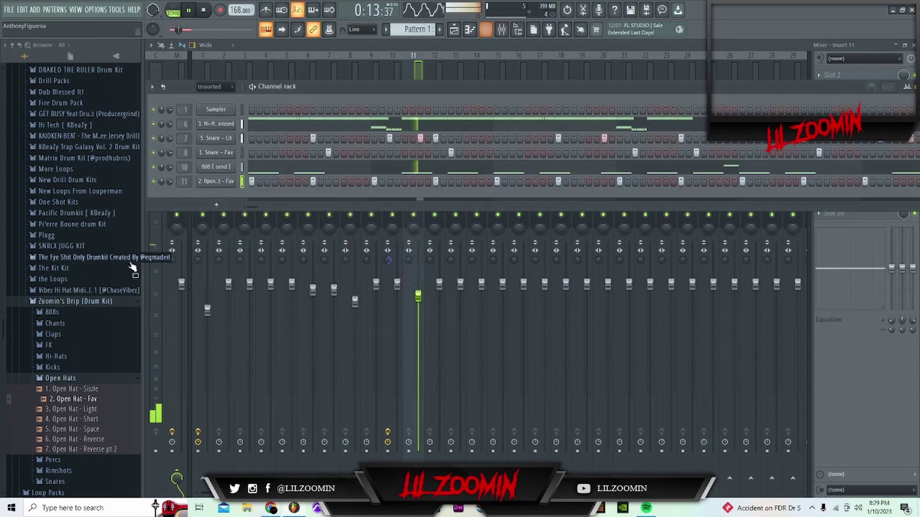
{"action": "left_click", "coordinate": [57, 379]}
{"action": "left_click", "coordinate": [95, 303]}
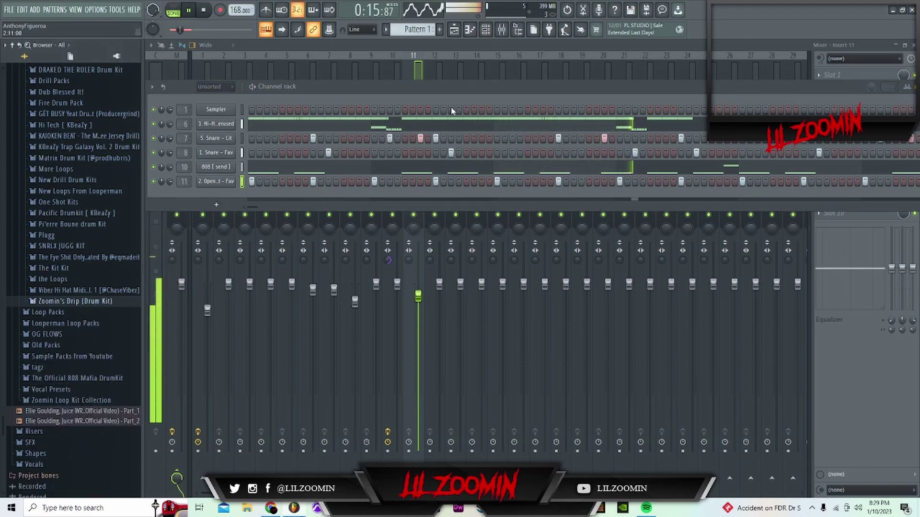
Clone the 808 [ send ] channel and replace the clone's sample with 1. 808 - Spinz (Boosted) from the Zoomin's Drip kit.
{"action": "right_click", "coordinate": [223, 167]}
{"action": "left_click", "coordinate": [255, 260]}
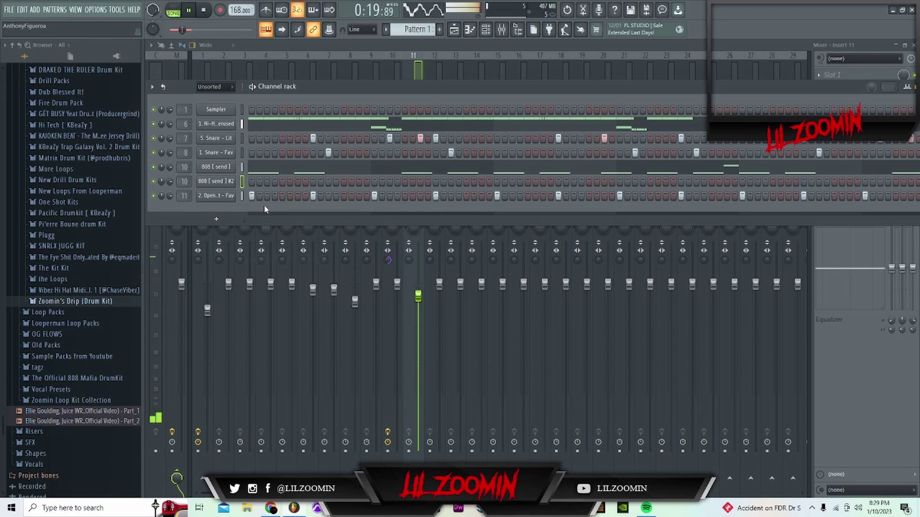
{"action": "left_click", "coordinate": [215, 167]}
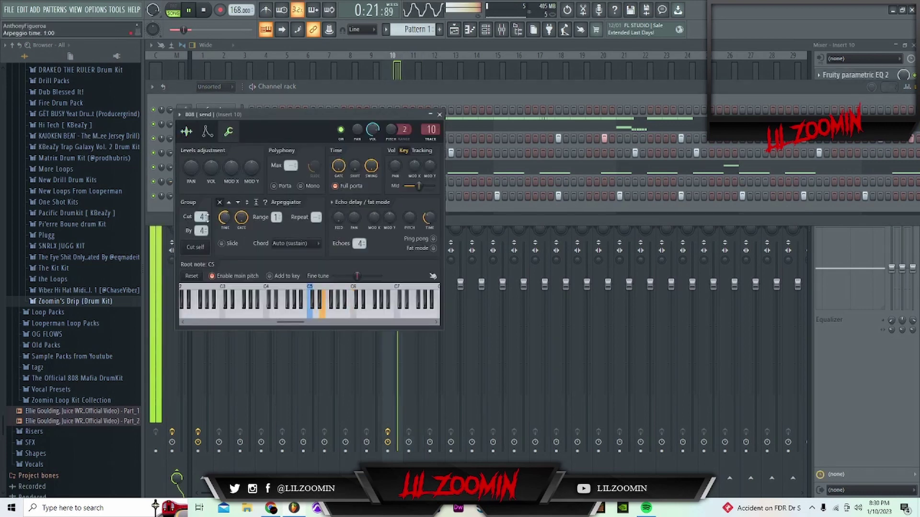
{"action": "left_click", "coordinate": [440, 115]}
{"action": "left_click", "coordinate": [75, 301]}
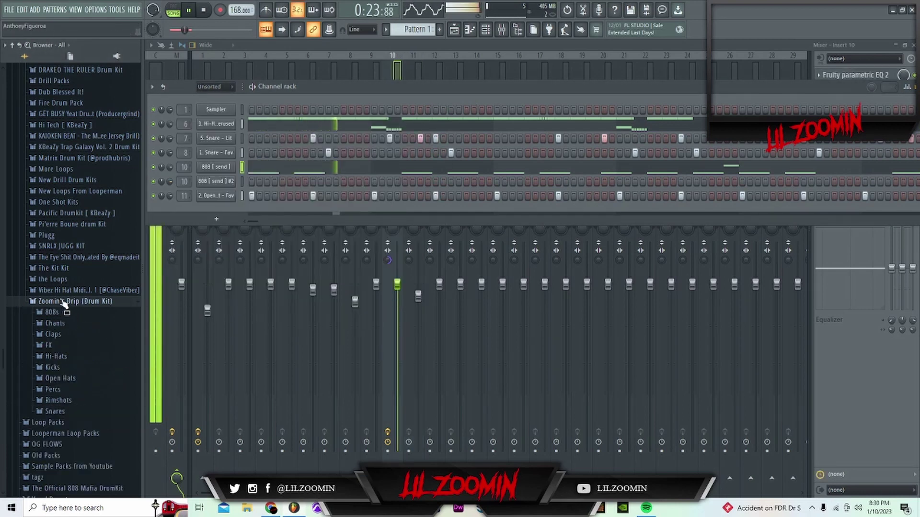
{"action": "left_click", "coordinate": [51, 312]}
{"action": "left_click_drag", "start_coordinate": [81, 322], "coordinate": [222, 182]}
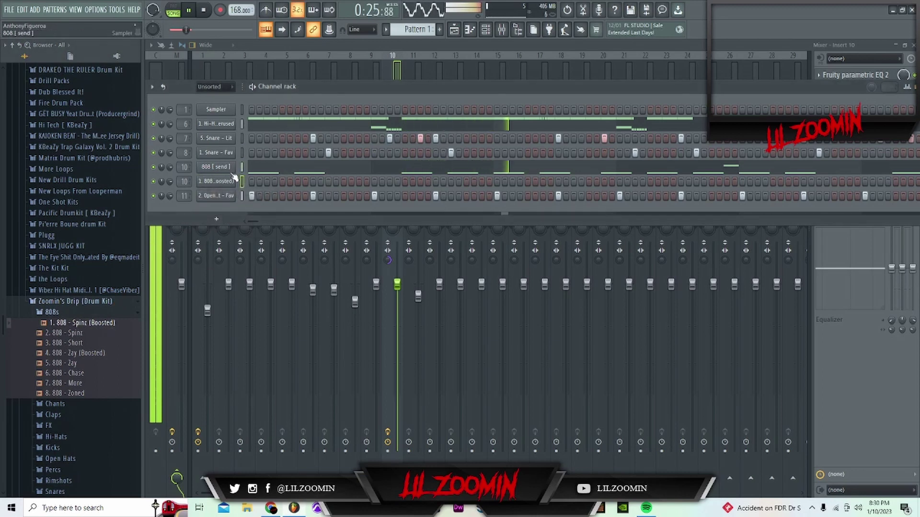
Compare the channel settings of 808 [ send ] with those of 808 - Spinz (Boosted).
{"action": "left_click", "coordinate": [229, 168]}
{"action": "left_click", "coordinate": [440, 115]}
{"action": "left_click", "coordinate": [221, 182]}
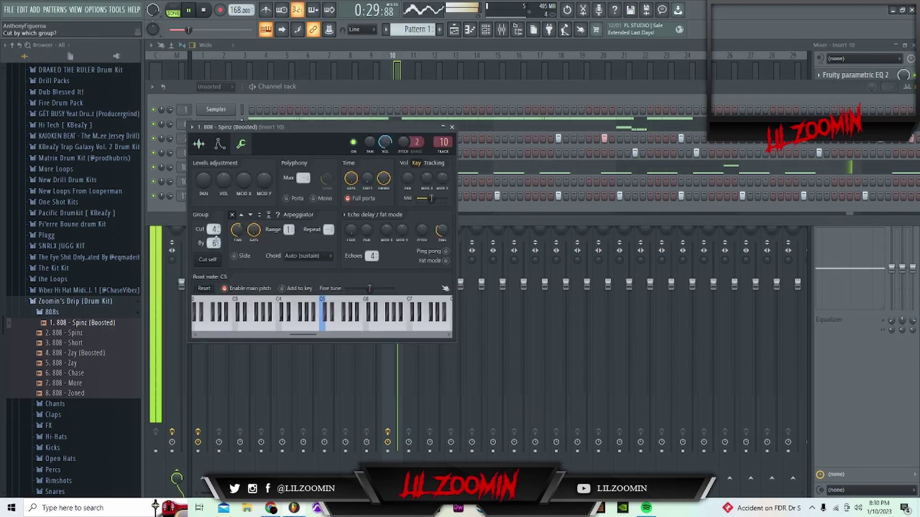
{"action": "left_click", "coordinate": [453, 127]}
Copy the 808 [ send ] notes into the 808 - Spinz (Boosted) channel and check them in its piano roll.
{"action": "right_click", "coordinate": [225, 174]}
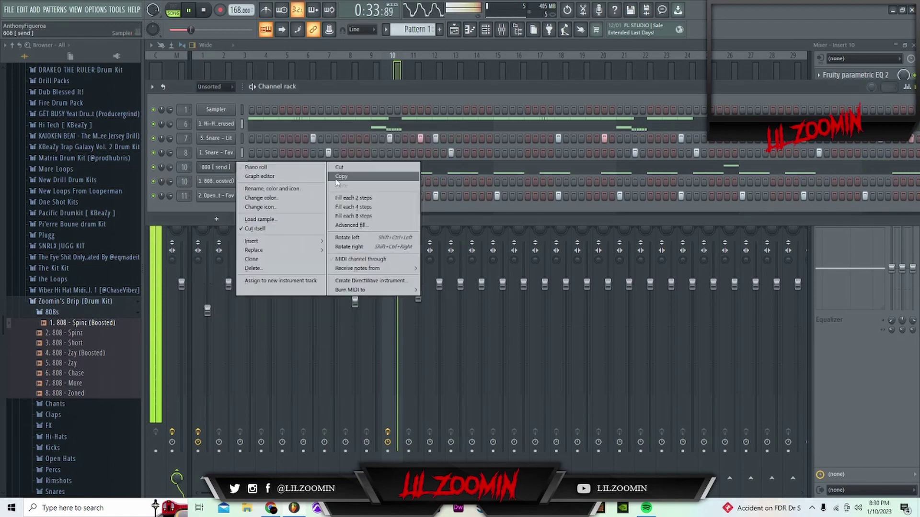
{"action": "left_click", "coordinate": [341, 182]}
{"action": "right_click", "coordinate": [230, 182]}
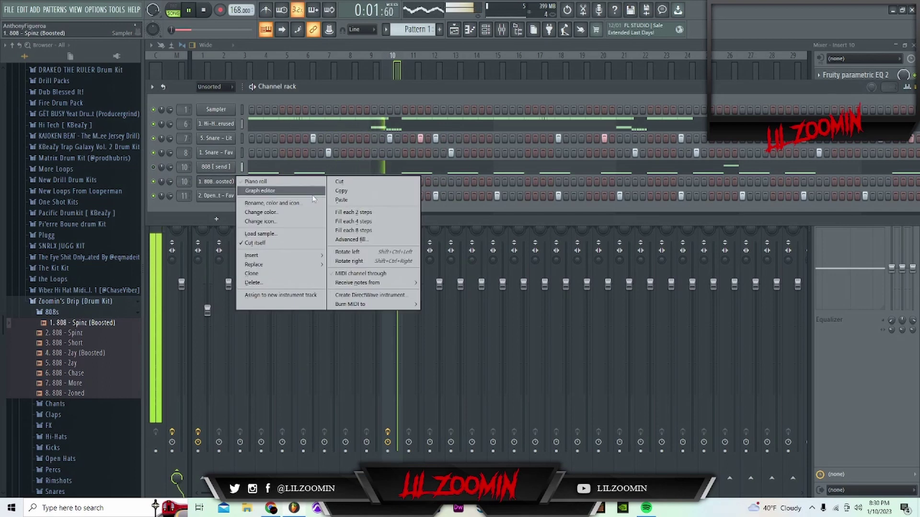
{"action": "left_click", "coordinate": [332, 199]}
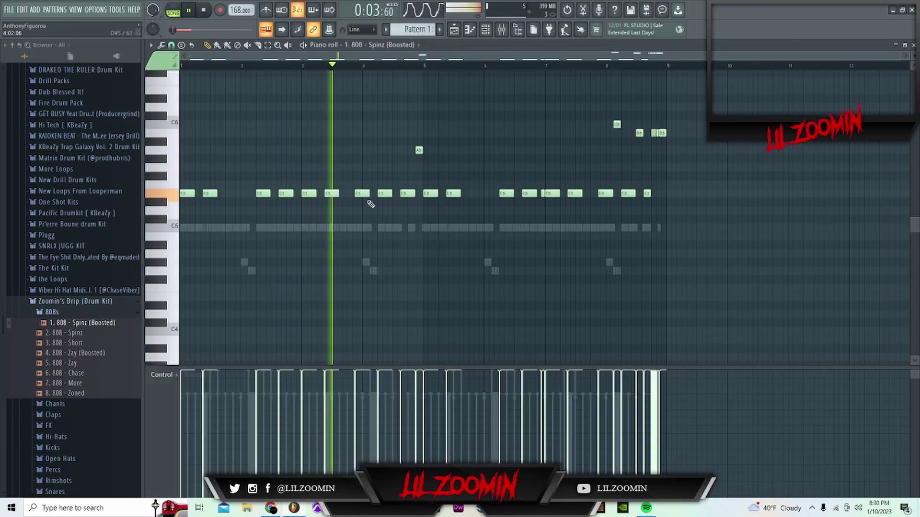
{"action": "key", "text": "ctrl+a"}
{"action": "left_click", "coordinate": [785, 149], "text": "ctrl"}
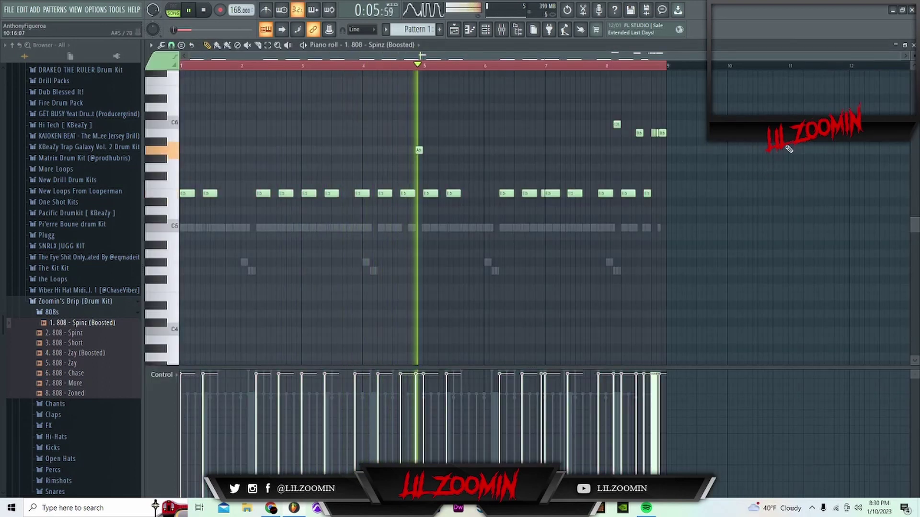
{"action": "left_click", "coordinate": [913, 45]}
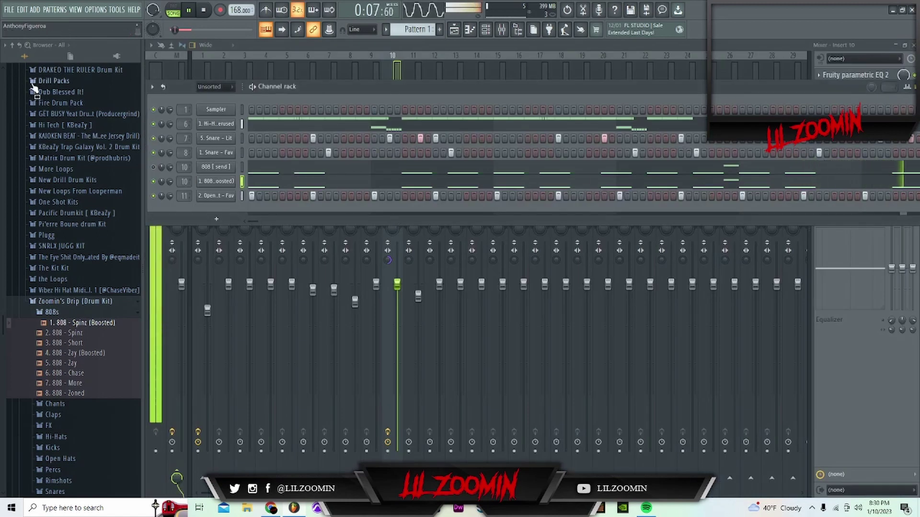
Show the playlist and delete the three Pattern 1 clips from track 2.
{"action": "left_click", "coordinate": [454, 41]}
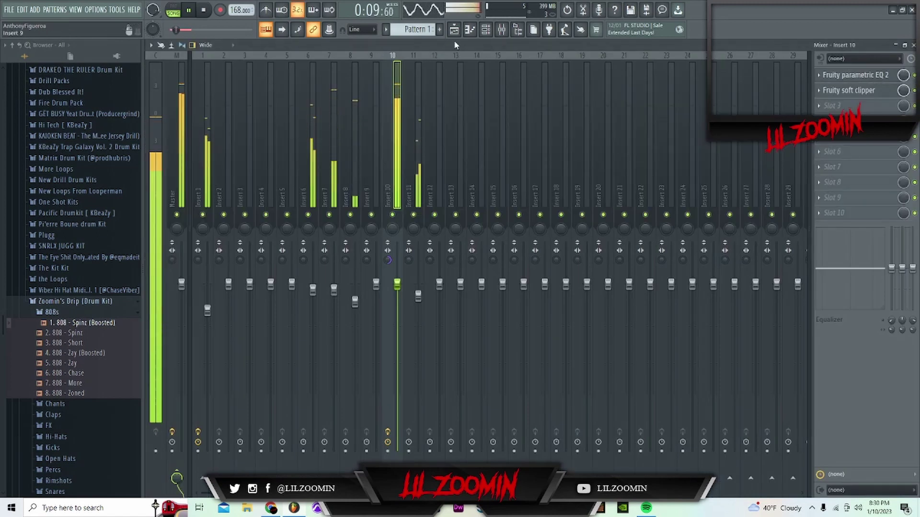
{"action": "left_click", "coordinate": [454, 30]}
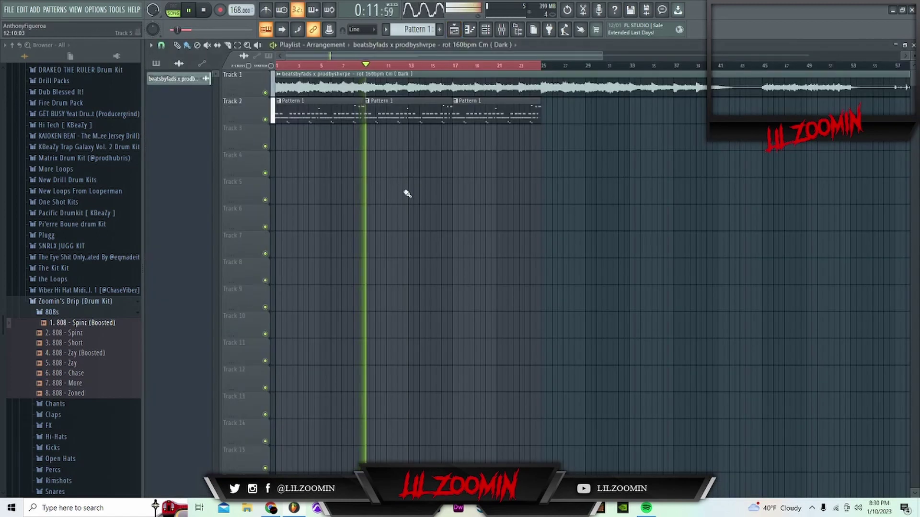
{"action": "right_click", "coordinate": [342, 118]}
{"action": "right_click", "coordinate": [407, 114]}
{"action": "right_click", "coordinate": [479, 113]}
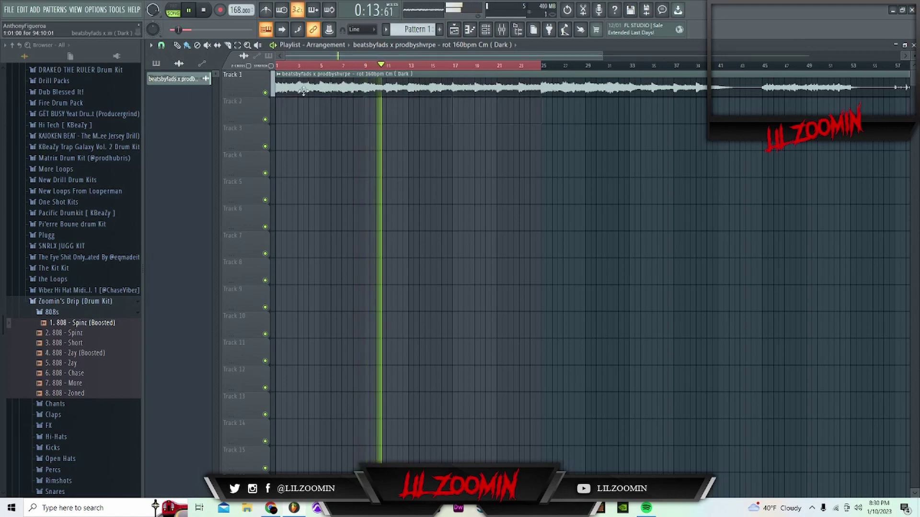
Slice the melody loop on track 1 at bars 9 and 17, playing back from each cut.
{"action": "left_click", "coordinate": [227, 45]}
{"action": "key", "text": "space"}
{"action": "key", "text": "space"}
{"action": "left_click_drag", "start_coordinate": [367, 75], "coordinate": [371, 111]}
{"action": "left_click", "coordinate": [366, 66]}
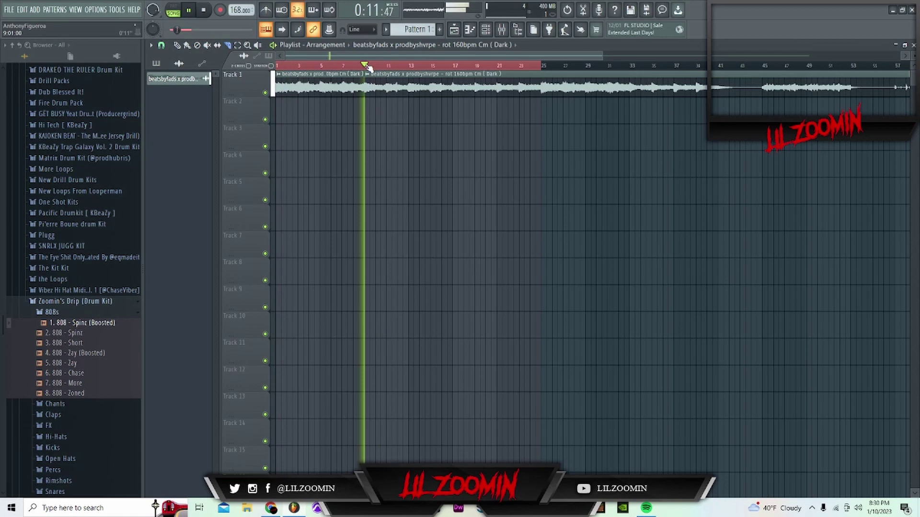
{"action": "left_click_drag", "start_coordinate": [452, 75], "coordinate": [454, 120]}
{"action": "left_click", "coordinate": [452, 66]}
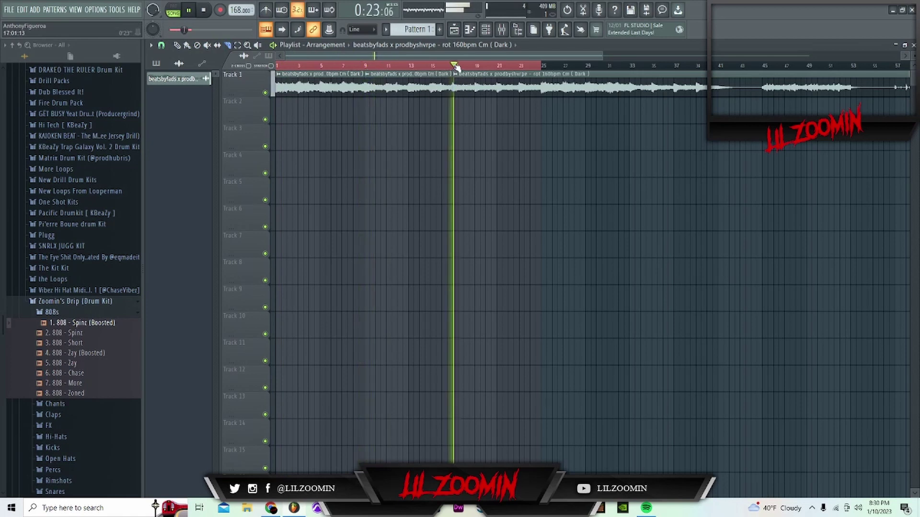
Slice the melody loop at bar 25, redoing the first cut, and delete everything after it.
{"action": "left_click", "coordinate": [535, 67]}
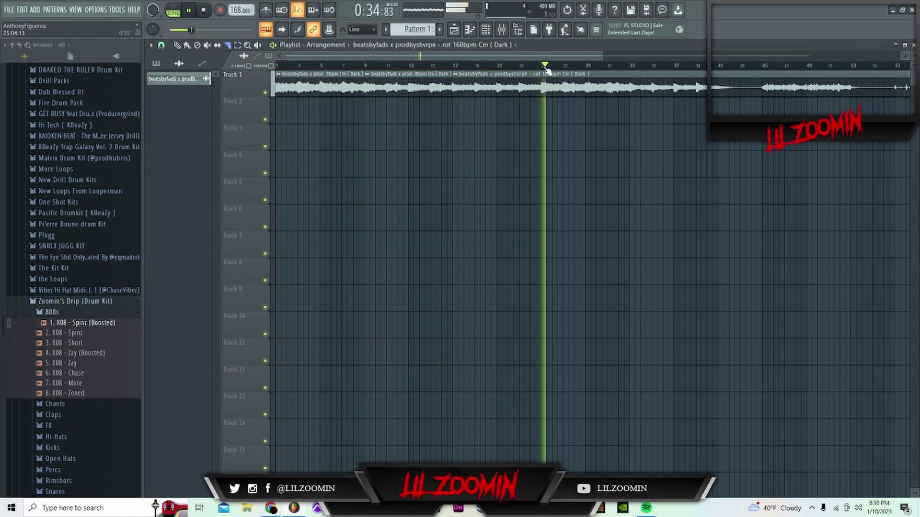
{"action": "left_click", "coordinate": [277, 66]}
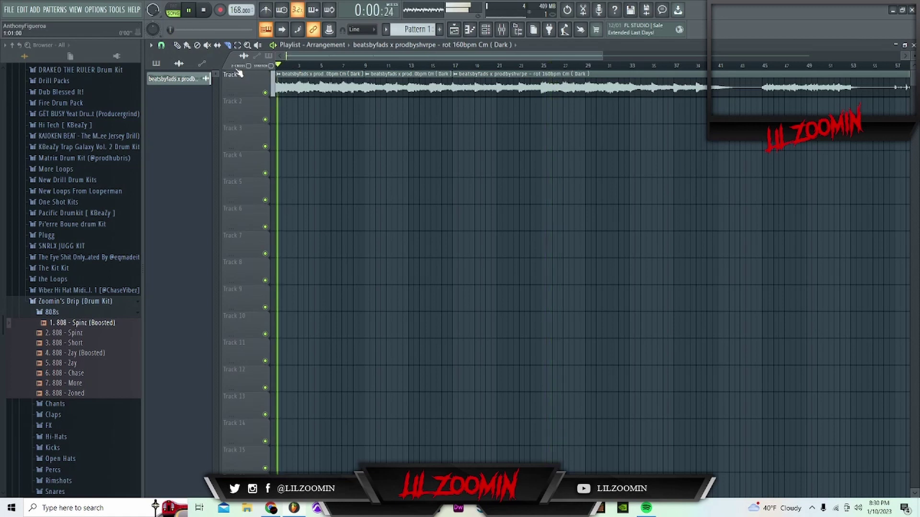
{"action": "left_click", "coordinate": [536, 66]}
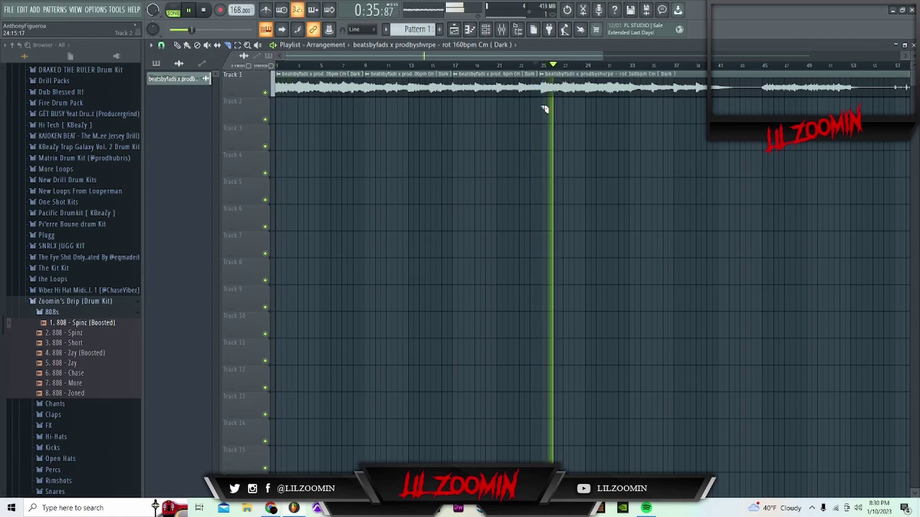
{"action": "key", "text": "ctrl+z"}
{"action": "left_click_drag", "start_coordinate": [543, 79], "coordinate": [542, 108]}
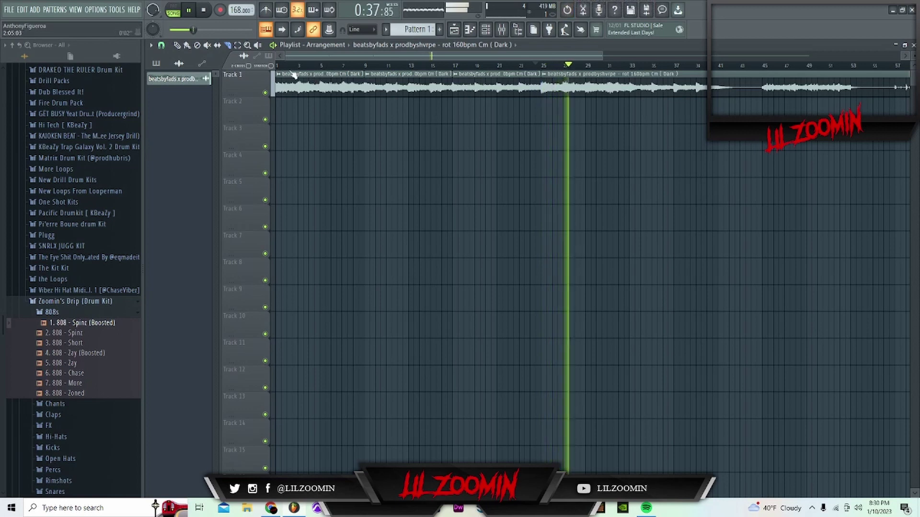
{"action": "left_click", "coordinate": [277, 66]}
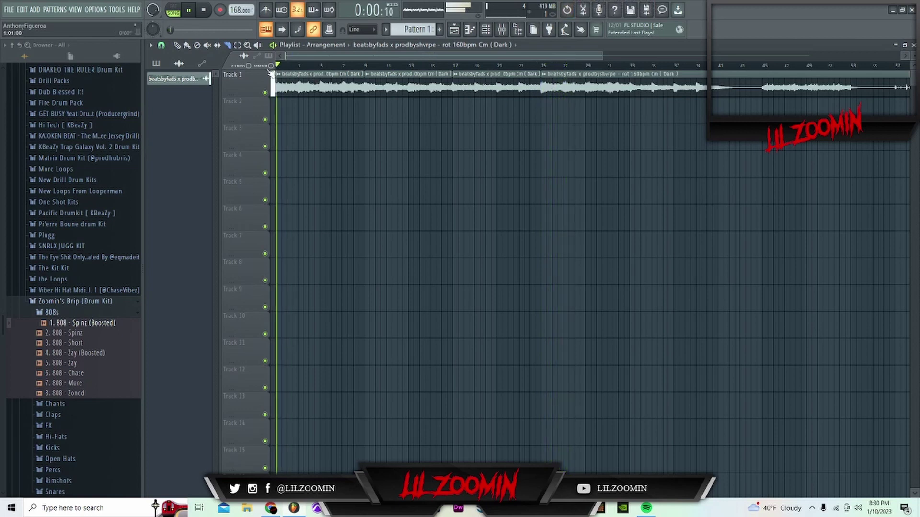
{"action": "right_click", "coordinate": [601, 90]}
Move the melody segment starting at bar 9 to track 3 and the one starting at bar 17 to track 2, auditioning both.
{"action": "left_click_drag", "start_coordinate": [380, 81], "coordinate": [382, 113]}
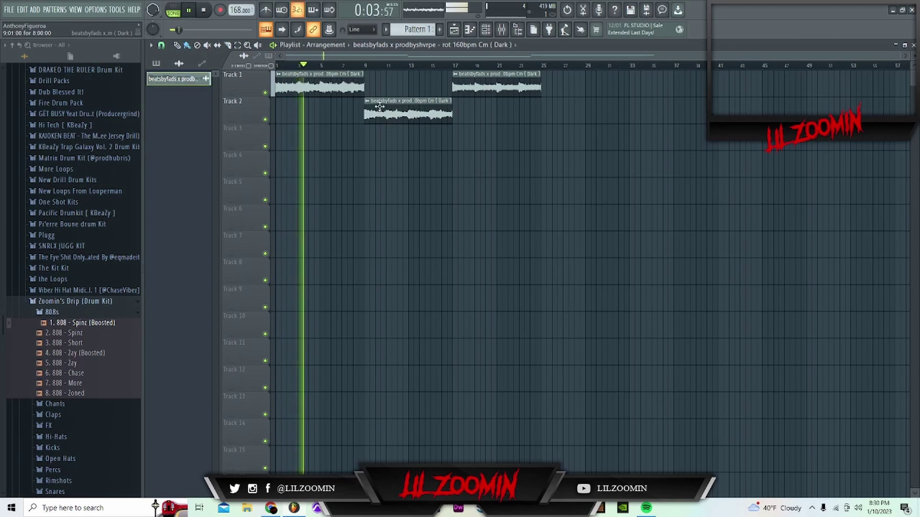
{"action": "left_click", "coordinate": [366, 65]}
{"action": "left_click_drag", "start_coordinate": [474, 88], "coordinate": [483, 114]}
{"action": "left_click", "coordinate": [456, 67]}
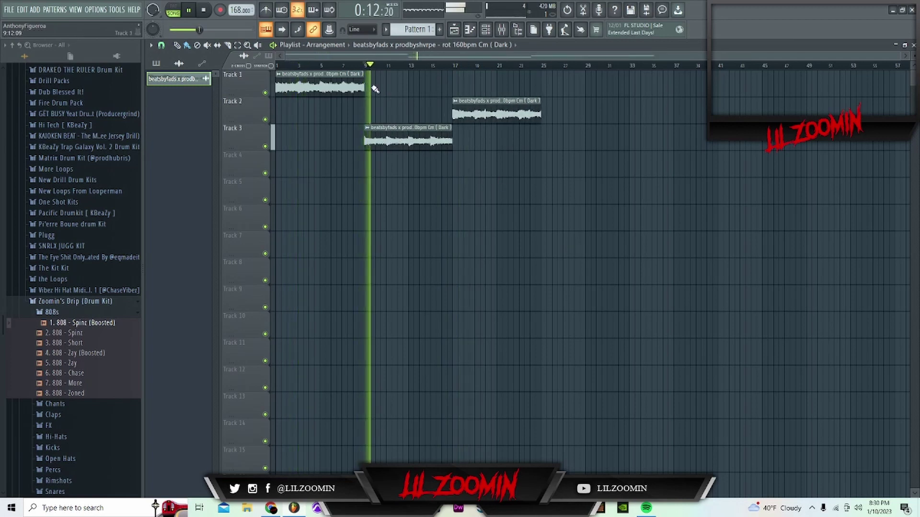
Place two copies of the first melody segment on track 1 at bars 25 and 33.
{"action": "left_click", "coordinate": [548, 83]}
{"action": "right_click", "coordinate": [567, 85]}
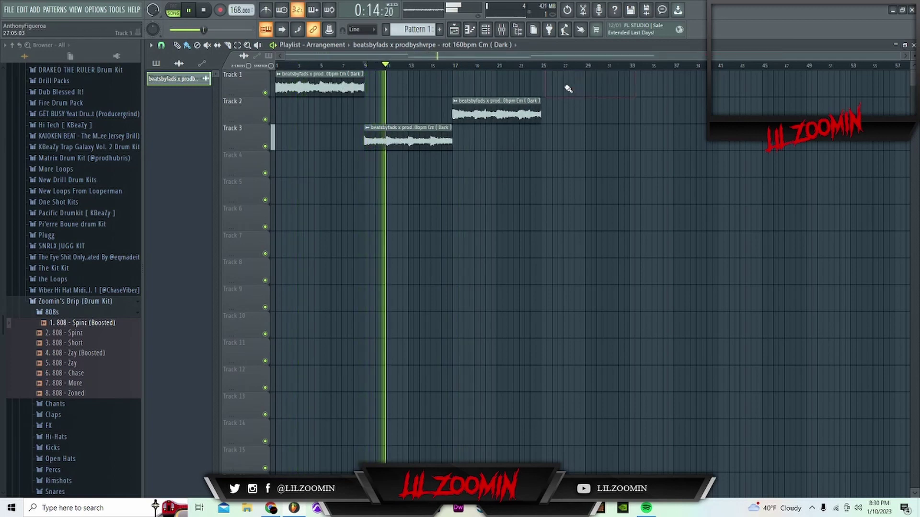
{"action": "left_click_drag", "start_coordinate": [544, 86], "coordinate": [638, 102]}
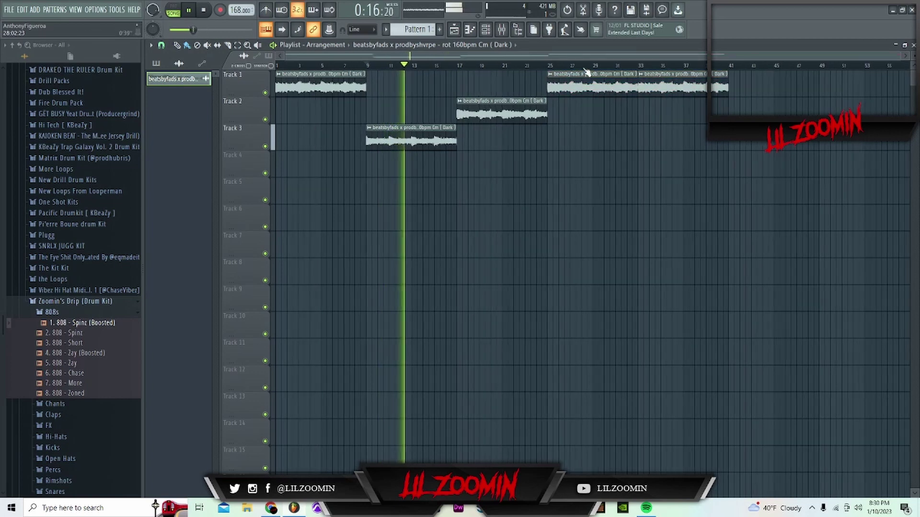
Add the track 3 melody segment at bar 41 and two copies of the track 2 segment at bars 49 and 57.
{"action": "left_click", "coordinate": [730, 142]}
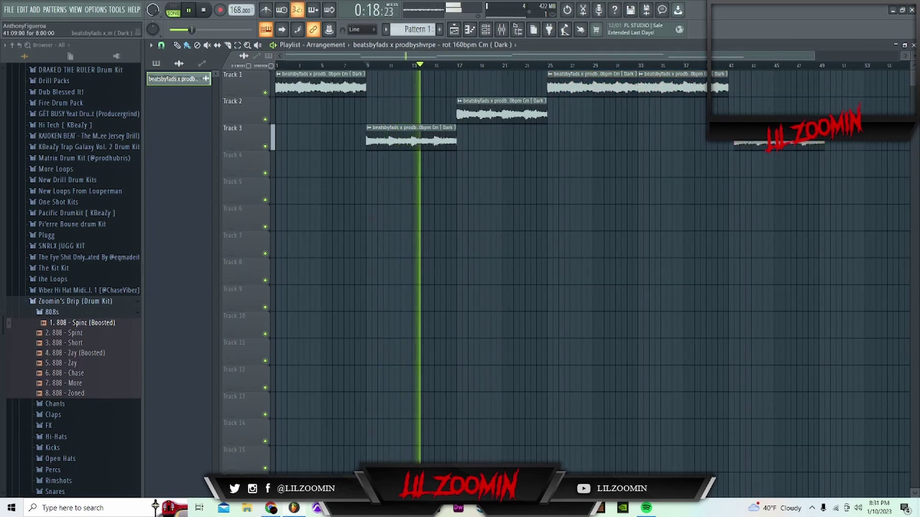
{"action": "scroll", "coordinate": [700, 73], "scroll_direction": "down", "scroll_amount": 1}
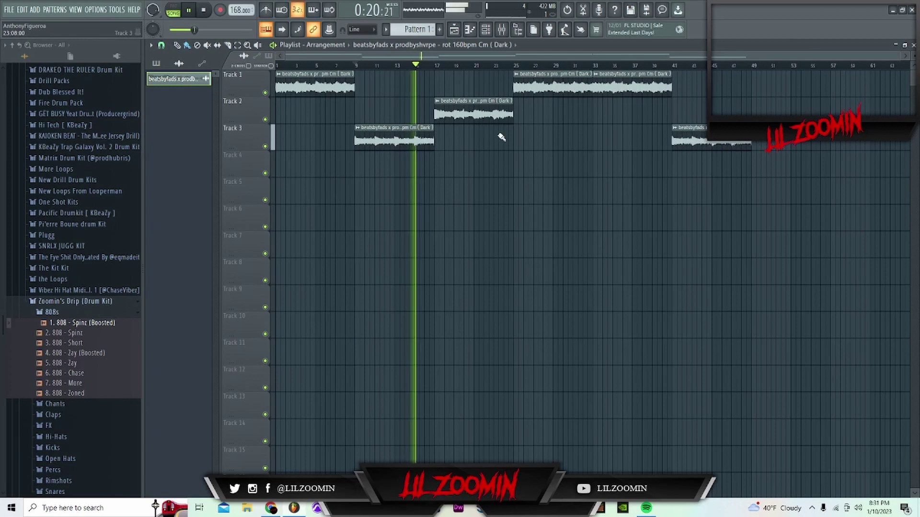
{"action": "left_click", "coordinate": [759, 109]}
{"action": "left_click", "coordinate": [838, 109]}
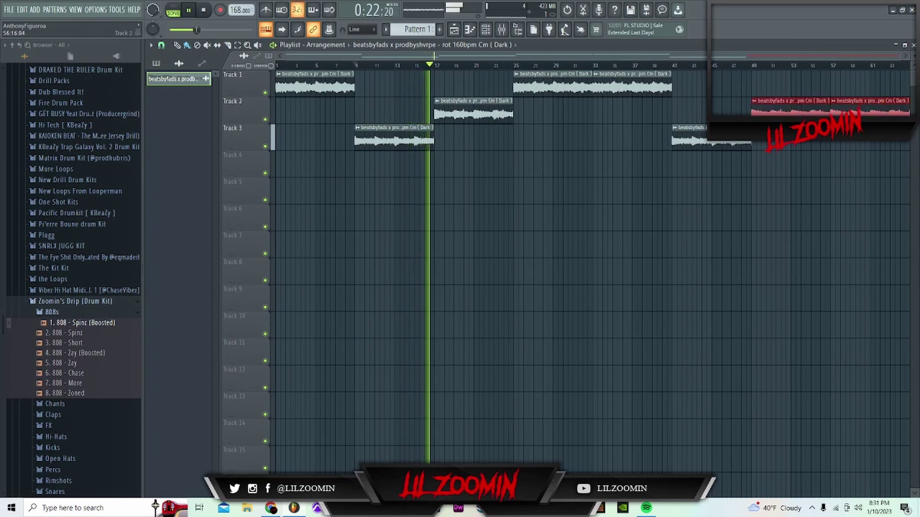
{"action": "scroll", "coordinate": [554, 71], "scroll_direction": "down", "scroll_amount": 2}
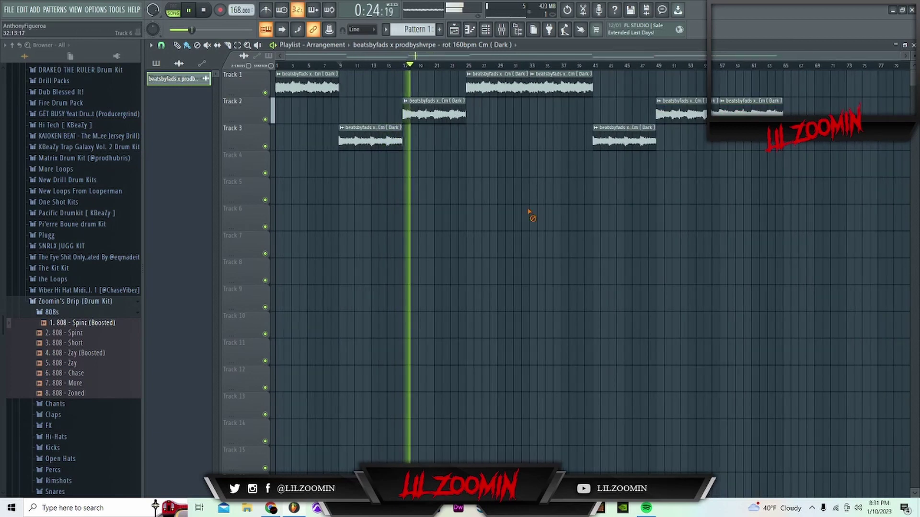
Split Pattern 1 by channel and place the six resulting patterns on tracks 4 to 9 at bar 1.
{"action": "left_click", "coordinate": [54, 10]}
{"action": "left_click", "coordinate": [138, 163]}
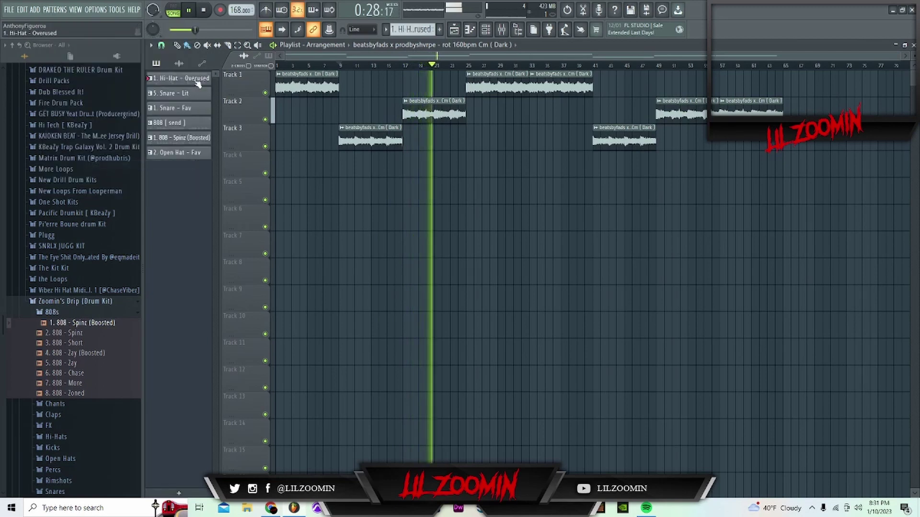
{"action": "left_click", "coordinate": [190, 152], "text": "shift"}
{"action": "left_click_drag", "start_coordinate": [190, 152], "coordinate": [287, 167]}
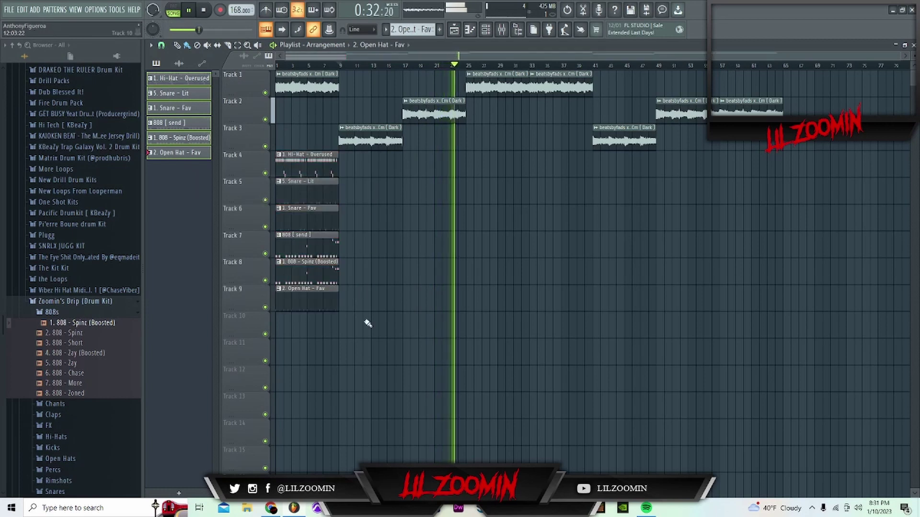
Repeat the drum and 808 clips on tracks 4 to 9 back to back up to bar 41.
{"action": "left_click_drag", "start_coordinate": [365, 322], "coordinate": [289, 163]}
{"action": "key", "text": "ctrl+b"}
{"action": "key", "text": "ctrl+b"}
{"action": "key", "text": "ctrl+b"}
{"action": "key", "text": "ctrl+b"}
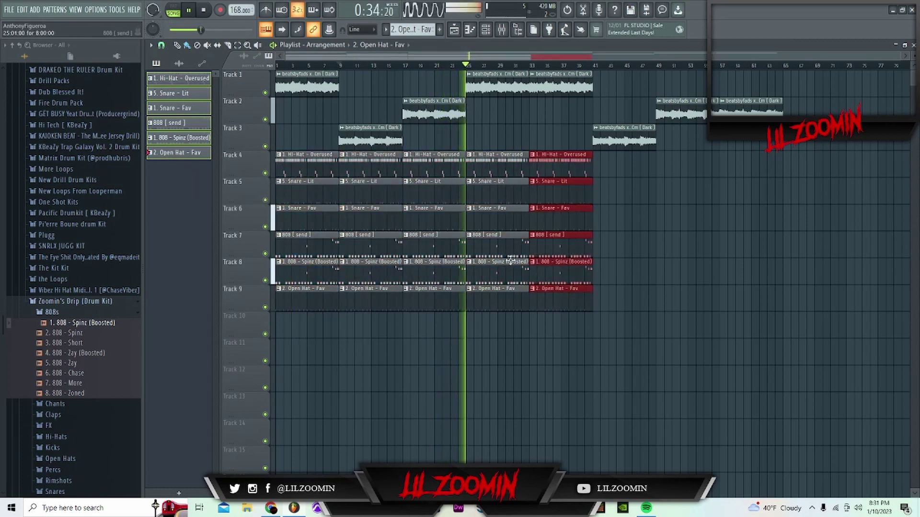
{"action": "left_click", "coordinate": [447, 322]}
Delete the drum and 808 clips from bars 1 to 9 on tracks 4 to 9, and play the arrangement from the start.
{"action": "key", "text": "space"}
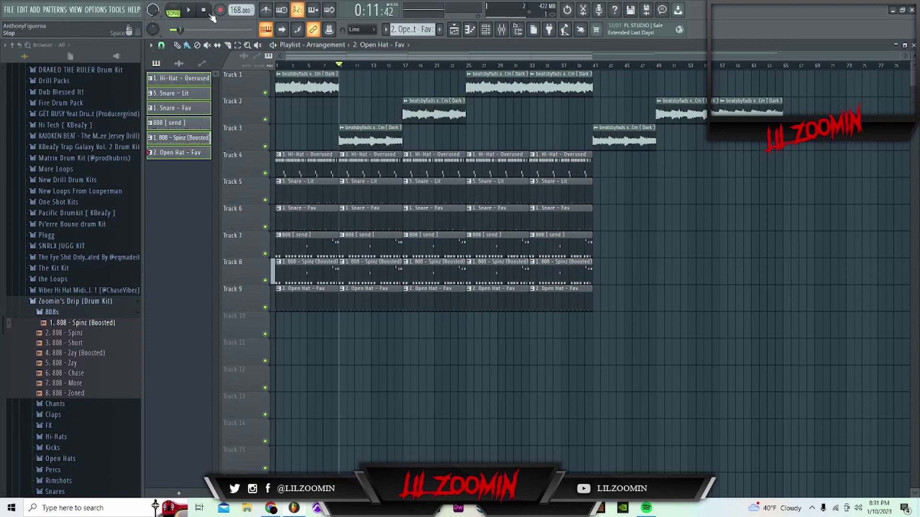
{"action": "left_click_drag", "start_coordinate": [312, 162], "coordinate": [298, 382]}
{"action": "key", "text": "space"}
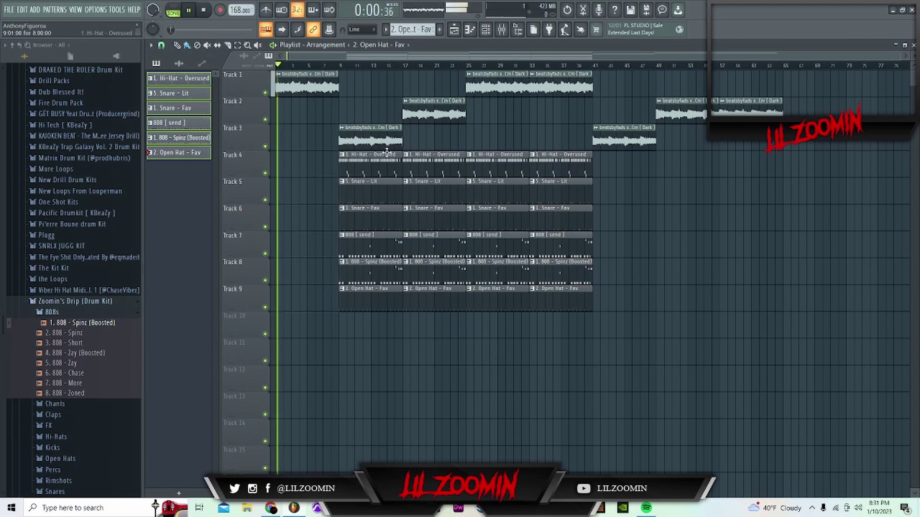
{"action": "left_click", "coordinate": [500, 30]}
{"action": "left_click", "coordinate": [485, 30]}
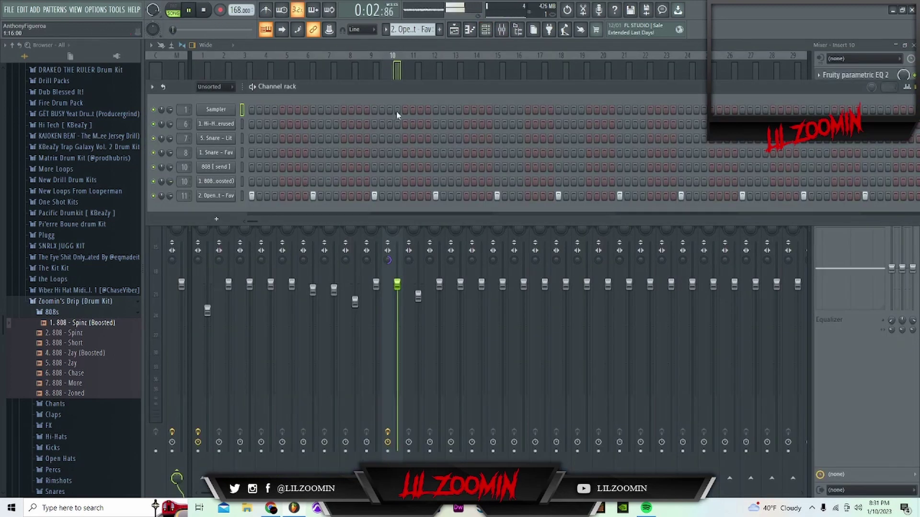
{"action": "left_click", "coordinate": [472, 30]}
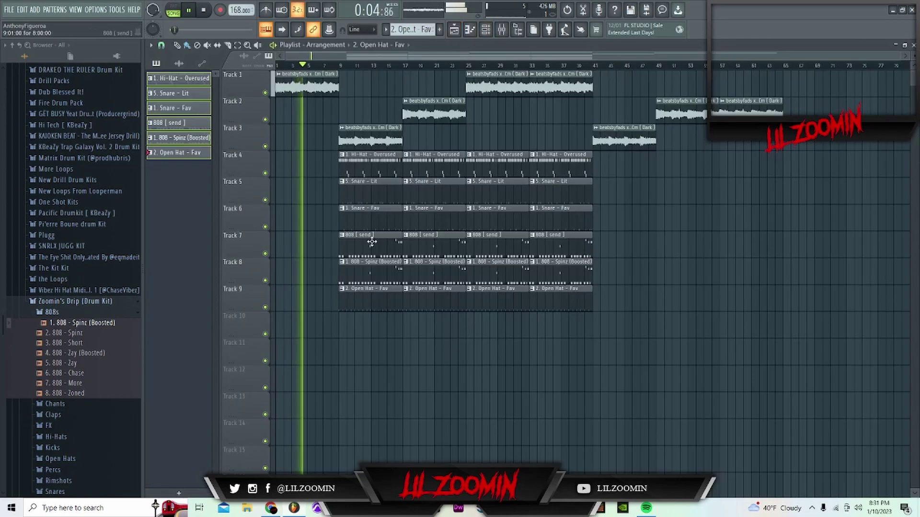
Delete the 808 - Spinz (Boosted), Open Hat - Fav and Snare - Fav clips that start at bar 9.
{"action": "right_click", "coordinate": [367, 271]}
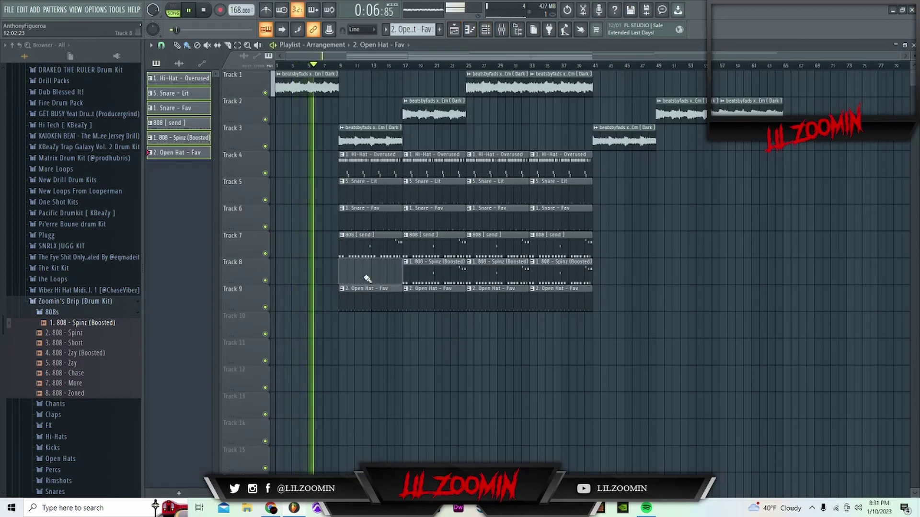
{"action": "right_click", "coordinate": [371, 294]}
{"action": "right_click", "coordinate": [370, 226]}
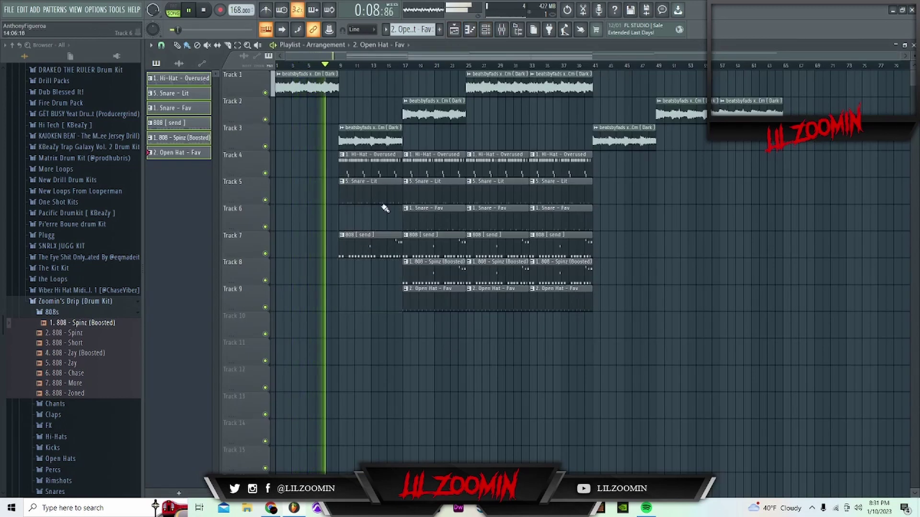
Delete the 808 - Spinz (Boosted) and Open Hat - Fav clips at bar 17, plus the 808 [ send ] clips at bars 25 and 33.
{"action": "right_click", "coordinate": [435, 268]}
{"action": "right_click", "coordinate": [434, 295]}
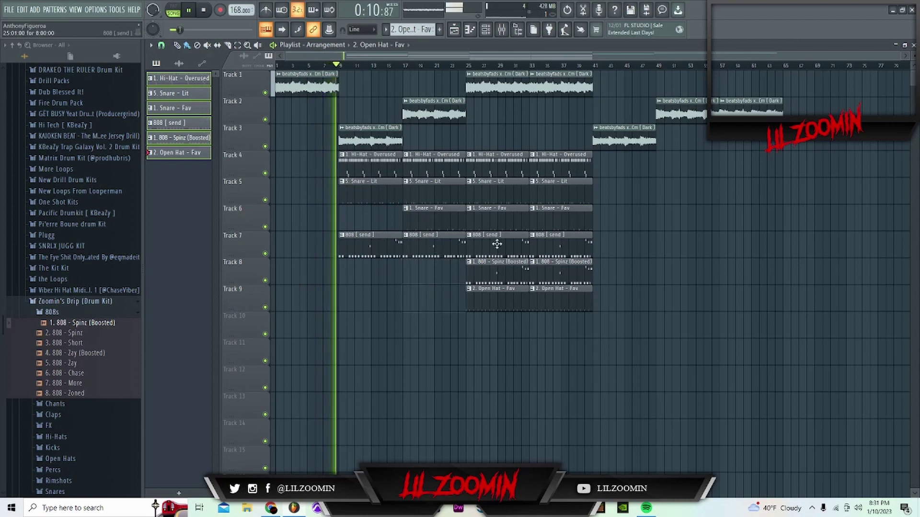
{"action": "right_click", "coordinate": [497, 244]}
{"action": "right_click", "coordinate": [554, 249]}
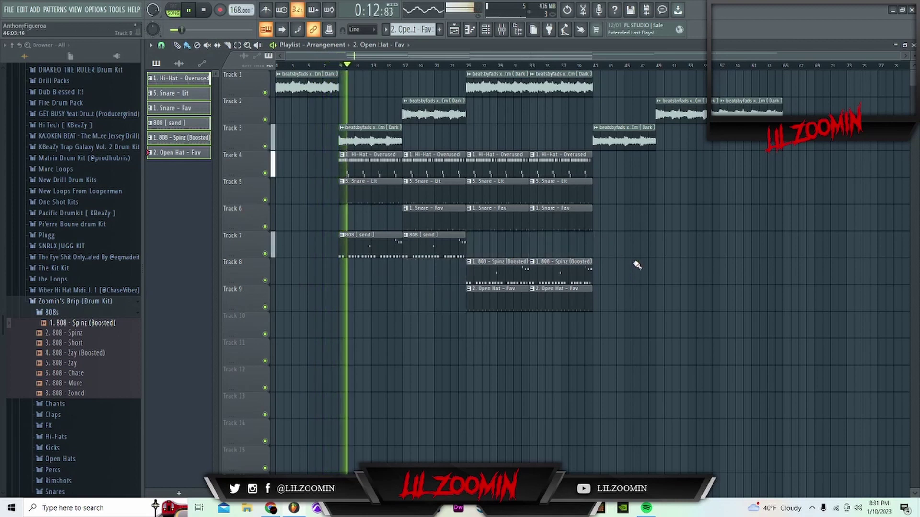
Raise the volume of mixer insert 1 slightly and return to the playlist.
{"action": "left_click", "coordinate": [501, 29]}
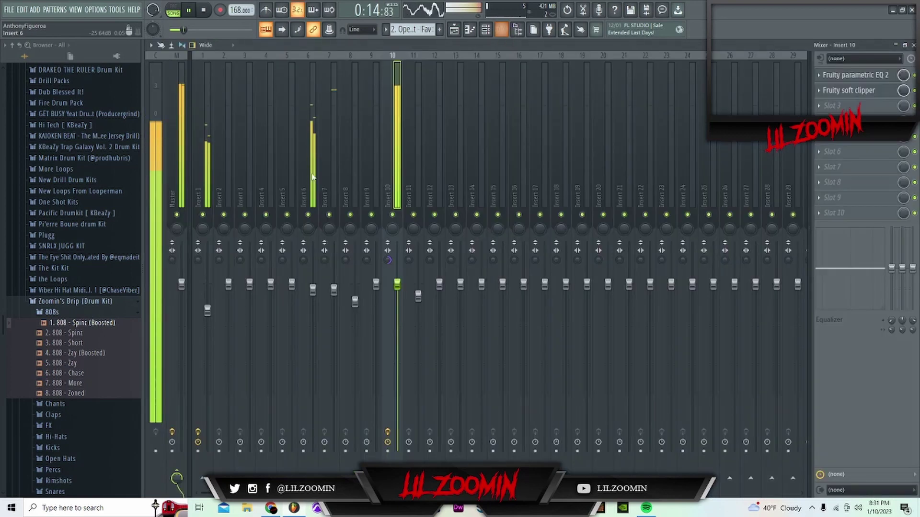
{"action": "left_click_drag", "start_coordinate": [207, 311], "coordinate": [207, 307]}
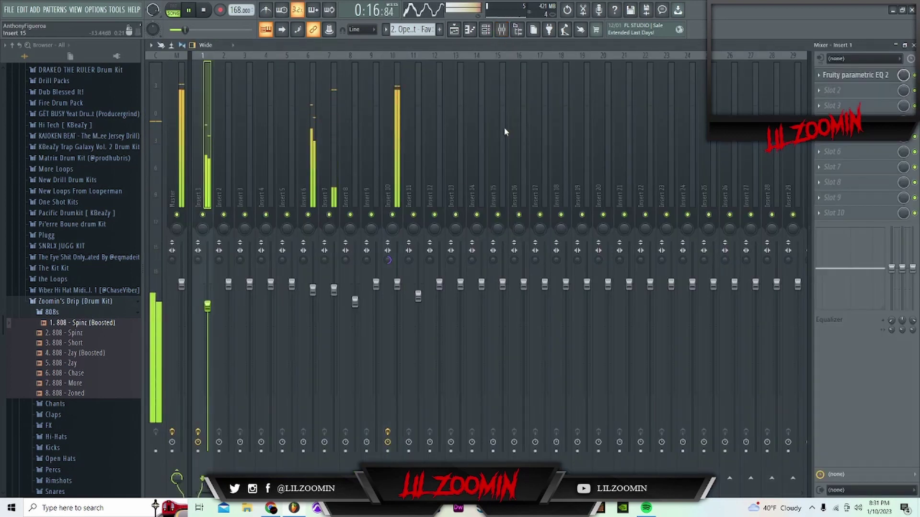
{"action": "left_click", "coordinate": [453, 29]}
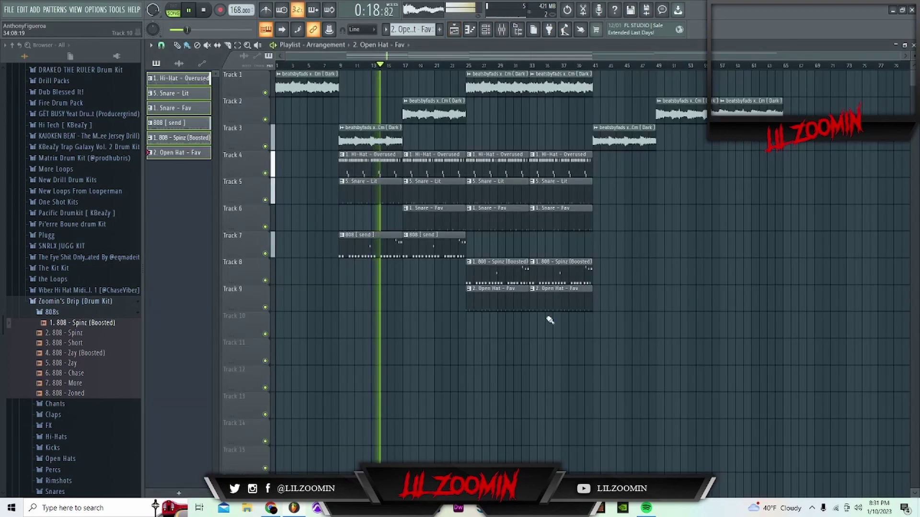
Duplicate the drum clips from bar 33 to bar 41, leaving out the 808 but keeping the open hat.
{"action": "left_click_drag", "start_coordinate": [653, 301], "coordinate": [592, 169]}
{"action": "key", "text": "ctrl+b"}
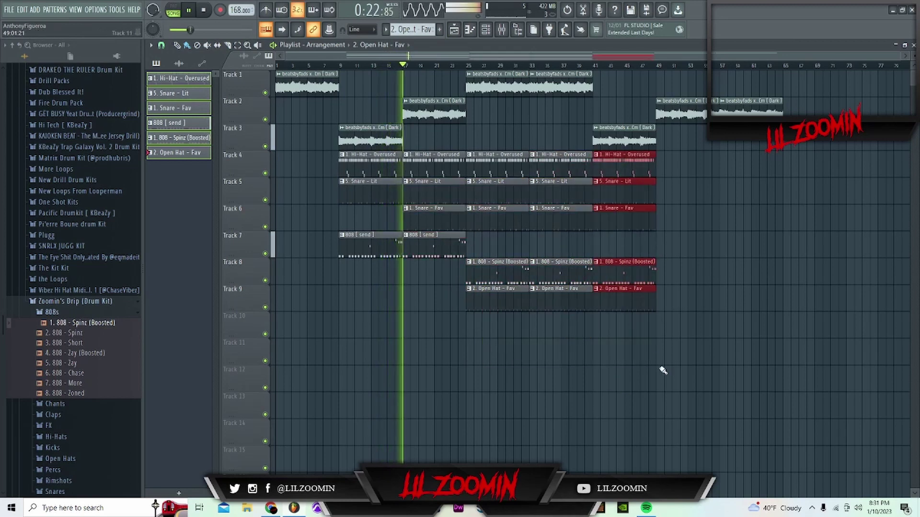
{"action": "left_click", "coordinate": [663, 371], "text": "ctrl"}
{"action": "right_click", "coordinate": [639, 281]}
{"action": "right_click", "coordinate": [640, 297]}
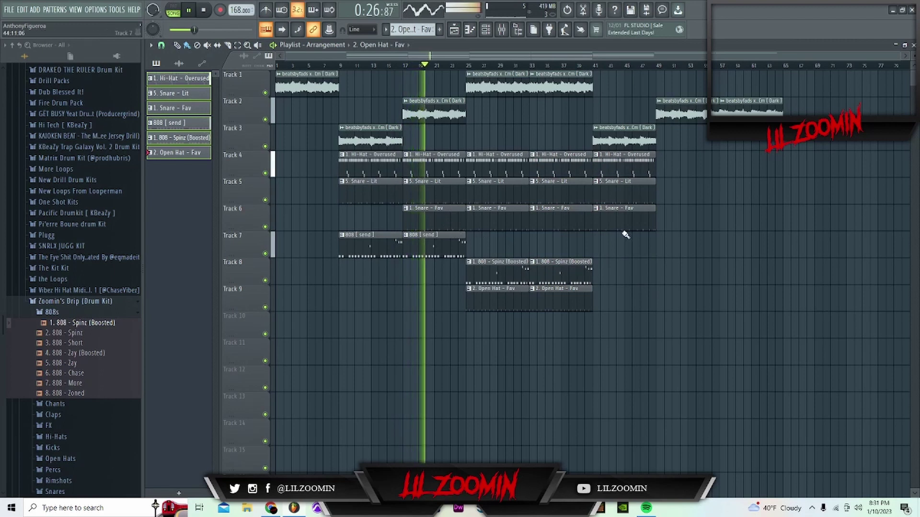
{"action": "left_click", "coordinate": [602, 294]}
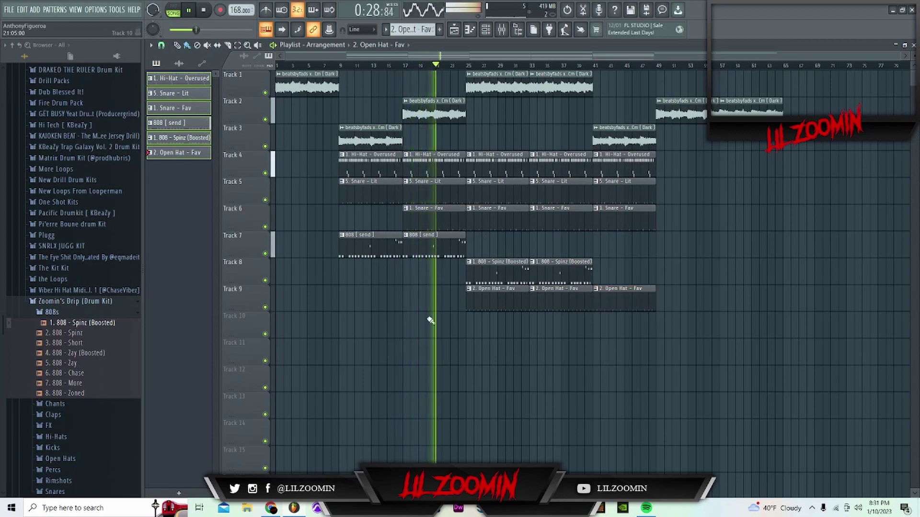
Duplicate the drum and 808 arrangement of bars 9 to 49 at bar 49, and delete the copied clips after bar 65.
{"action": "mouse_move", "coordinate": [352, 335]}
{"action": "left_mouse_down"}
{"action": "mouse_move", "coordinate": [433, 226]}
{"action": "mouse_move", "coordinate": [650, 155]}
{"action": "left_mouse_up"}
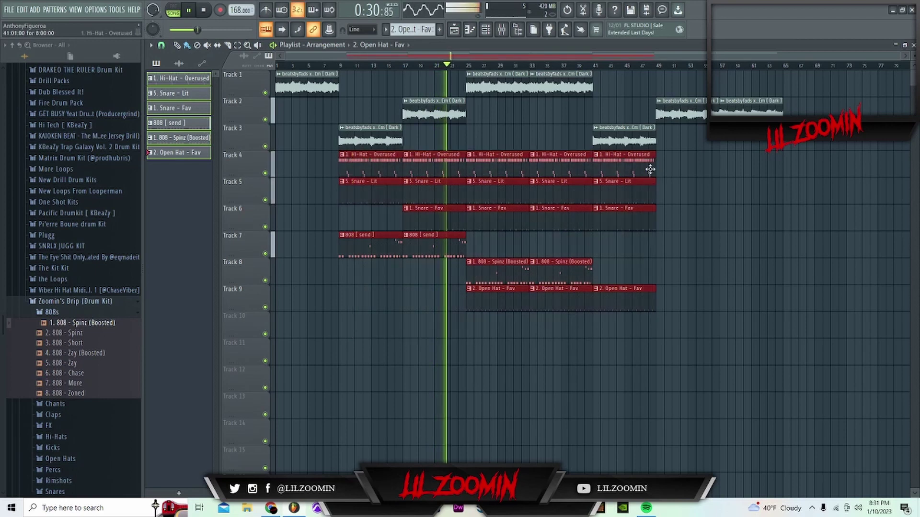
{"action": "key", "text": "ctrl+b"}
{"action": "right_click", "coordinate": [676, 302]}
{"action": "left_click", "coordinate": [674, 322], "text": "ctrl"}
{"action": "mouse_move", "coordinate": [675, 287]}
{"action": "left_mouse_down"}
{"action": "mouse_move", "coordinate": [697, 148]}
{"action": "mouse_move", "coordinate": [835, 168]}
{"action": "mouse_move", "coordinate": [818, 293]}
{"action": "left_mouse_up"}
{"action": "left_click_drag", "start_coordinate": [740, 56], "coordinate": [634, 59]}
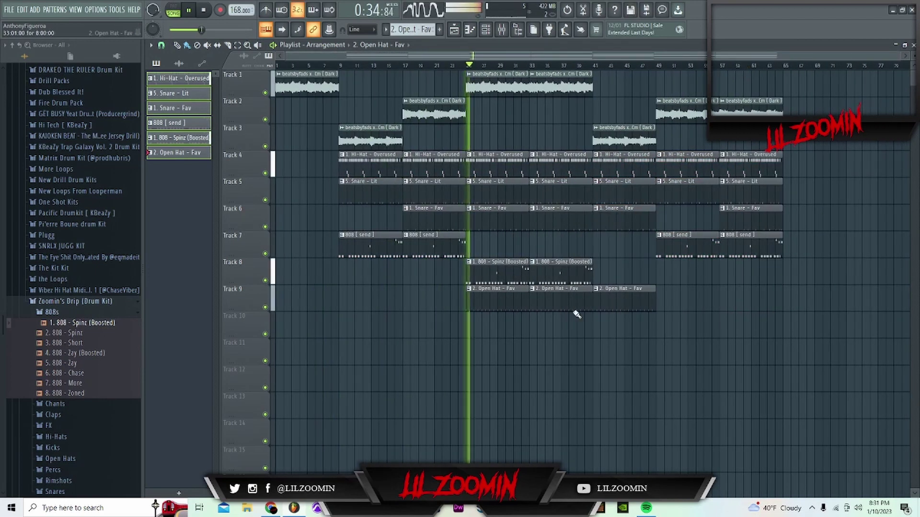
Duplicate bars 25 to 65 of all tracks at bar 65, and delete everything after bar 81.
{"action": "left_click_drag", "start_coordinate": [484, 333], "coordinate": [799, 69]}
{"action": "key", "text": "ctrl+b"}
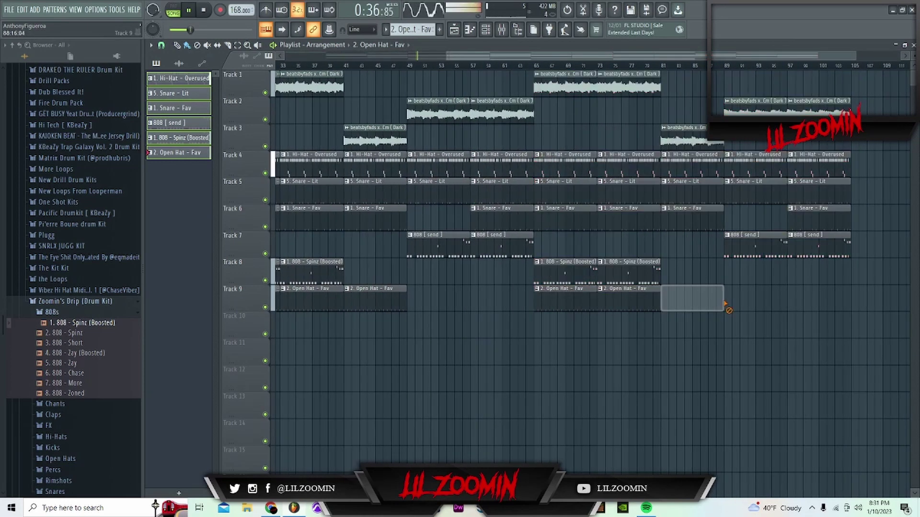
{"action": "left_click_drag", "start_coordinate": [713, 207], "coordinate": [850, 76]}
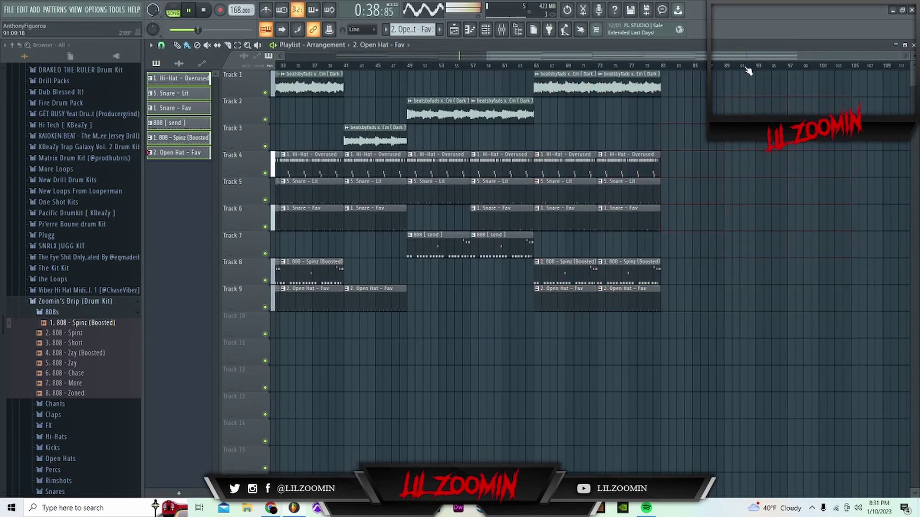
{"action": "right_click", "coordinate": [746, 71], "text": "ctrl"}
Extend the arrangement on all tracks from bar 81 to bar 121 by duplicating the earlier section.
{"action": "left_click_drag", "start_coordinate": [550, 330], "coordinate": [820, 74]}
{"action": "key", "text": "ctrl+b"}
{"action": "left_click", "coordinate": [646, 367], "text": "ctrl"}
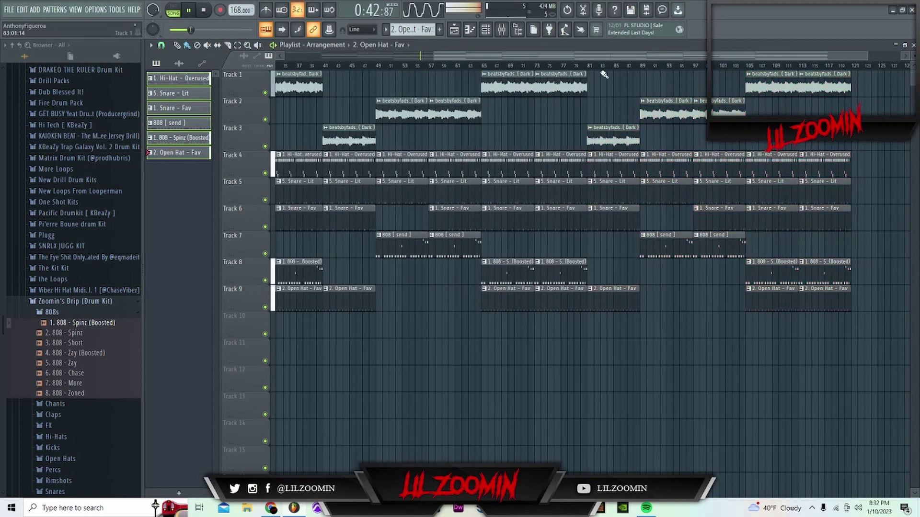
Trim about half a bar off the start of the hi-hat clip at bar 41.
{"action": "left_click_drag", "start_coordinate": [604, 56], "coordinate": [493, 65]}
{"action": "scroll", "coordinate": [508, 70], "scroll_direction": "up", "scroll_amount": 2}
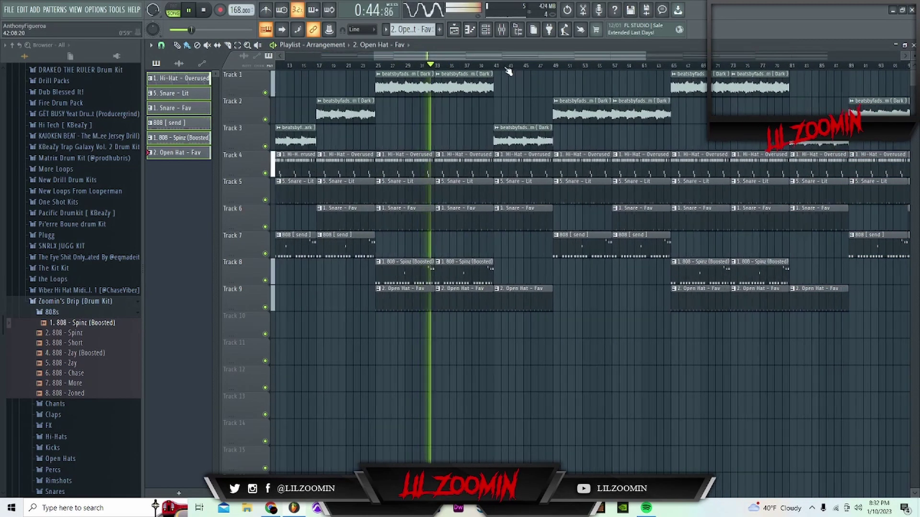
{"action": "scroll", "coordinate": [508, 71], "scroll_direction": "up", "scroll_amount": 5}
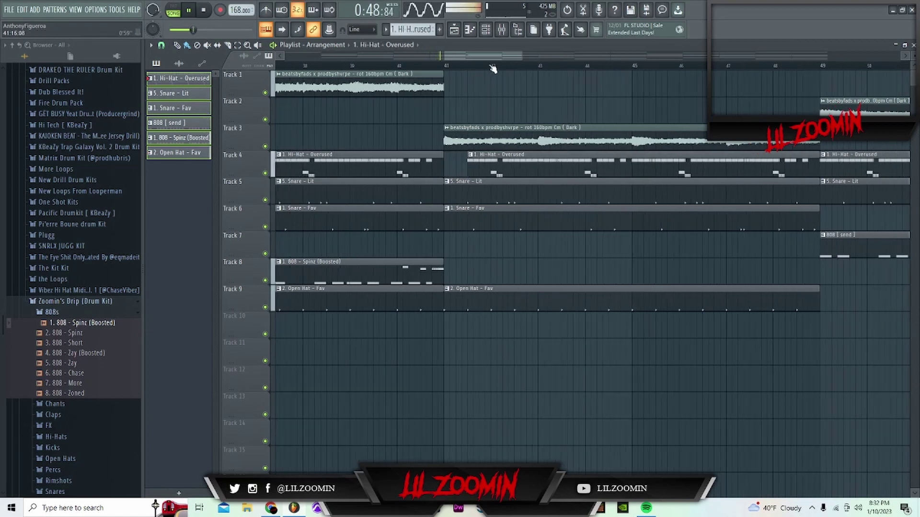
{"action": "scroll", "coordinate": [493, 67], "scroll_direction": "down", "scroll_amount": 5}
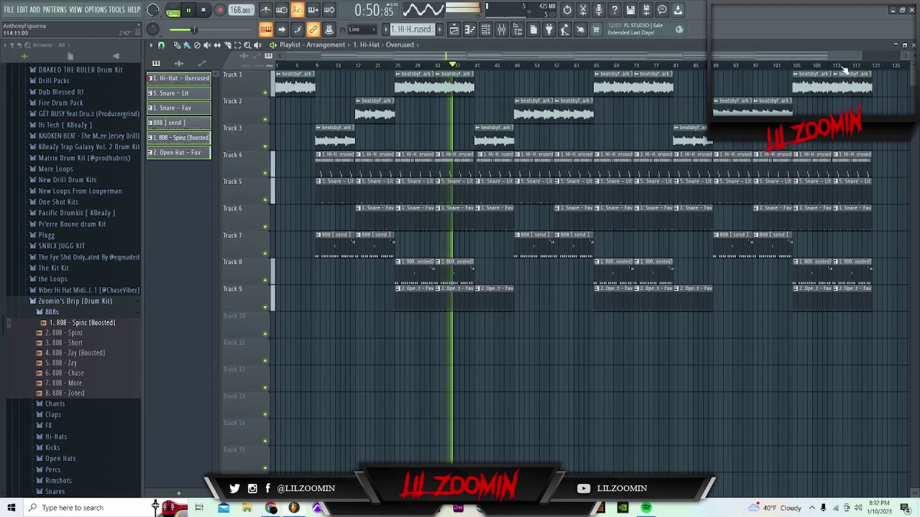
Shorten the hi-hat, snare, 808 and open hat clips starting at bar 105 to leave a short gap before bar 113.
{"action": "scroll", "coordinate": [845, 71], "scroll_direction": "up", "scroll_amount": 3}
{"action": "left_click_drag", "start_coordinate": [753, 141], "coordinate": [756, 417]}
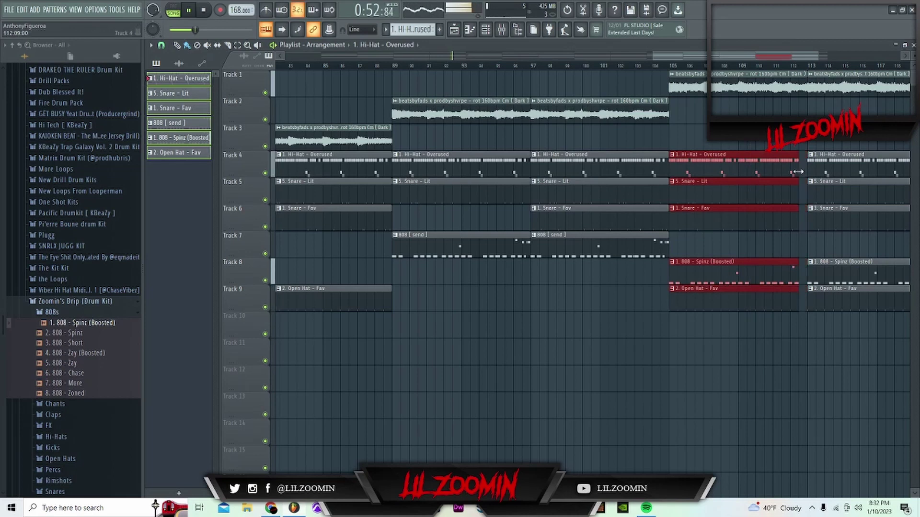
{"action": "left_click", "coordinate": [788, 178]}
{"action": "scroll", "coordinate": [639, 366], "scroll_direction": "down", "scroll_amount": 5}
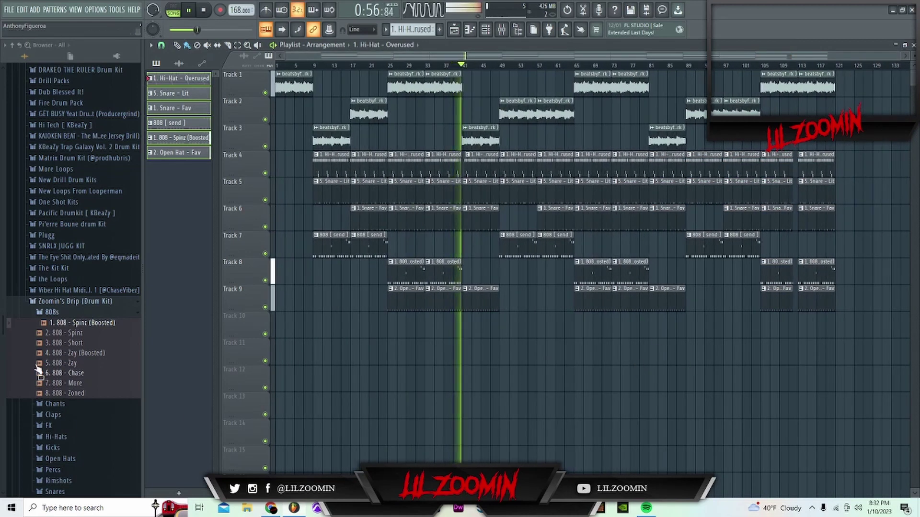
Open the tagz folder inside my stuff in the sample browser.
{"action": "scroll", "coordinate": [60, 357], "scroll_direction": "down", "scroll_amount": 8}
{"action": "left_click", "coordinate": [38, 307]}
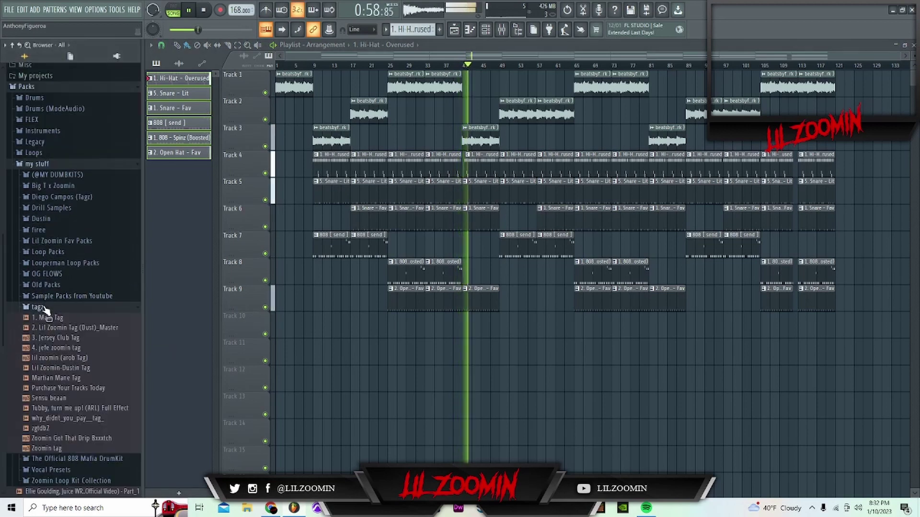
{"action": "left_click", "coordinate": [511, 248]}
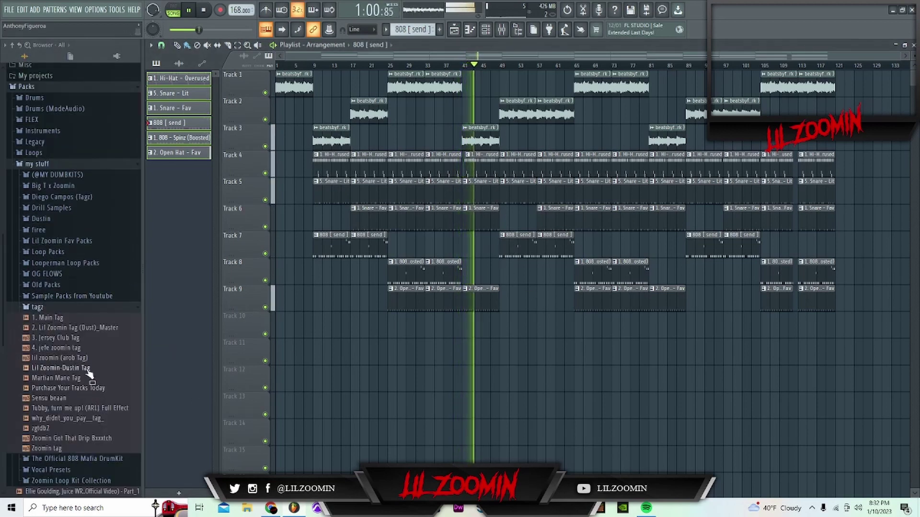
Place the "4. jefe zoomin tag" sample on Track 10 at bar 1 and play the intro with it.
{"action": "left_click_drag", "start_coordinate": [79, 352], "coordinate": [280, 323]}
{"action": "scroll", "coordinate": [302, 57], "scroll_direction": "up", "scroll_amount": 4}
{"action": "left_click_drag", "start_coordinate": [322, 56], "coordinate": [287, 57]}
{"action": "key", "text": "space"}
{"action": "key", "text": "space"}
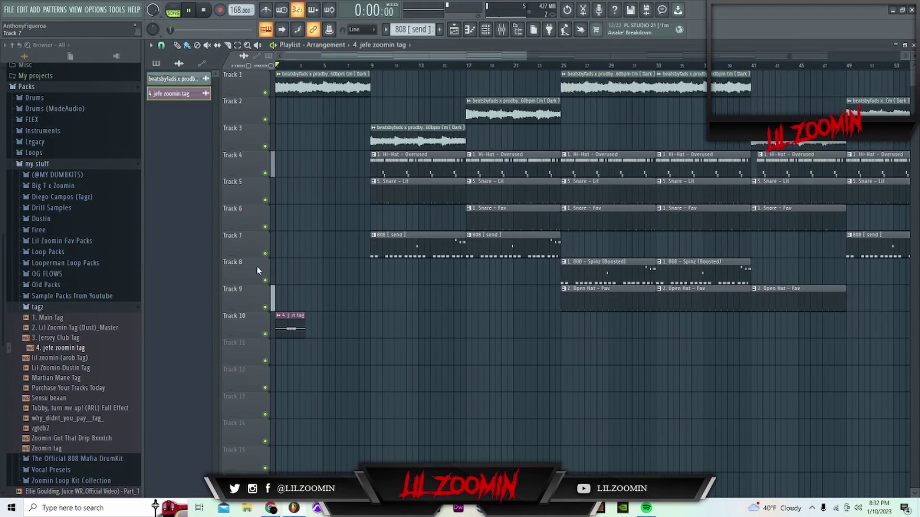
Boost the gain of the jefe zoomin tag to about 9% in its precomputed effects while the song plays.
{"action": "key", "text": "space"}
{"action": "double_click", "coordinate": [296, 335]}
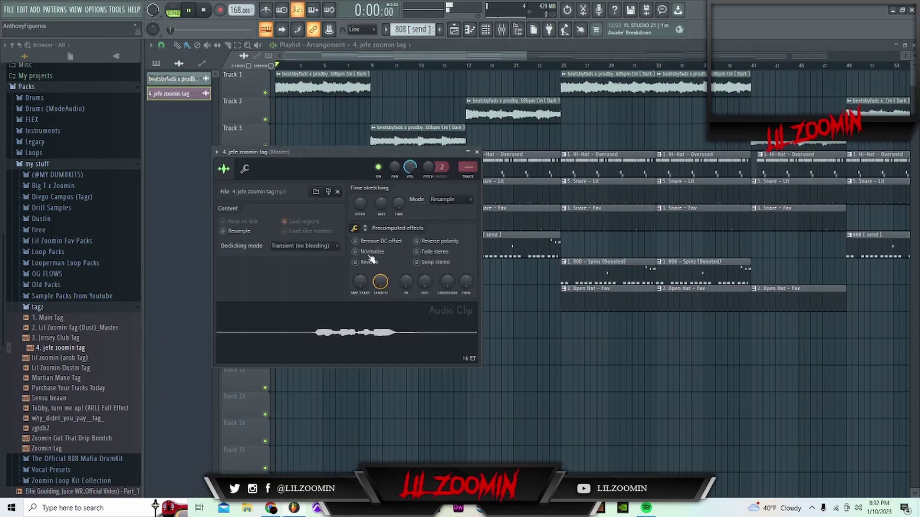
{"action": "key", "text": "space"}
{"action": "scroll", "coordinate": [369, 254], "scroll_direction": "down", "scroll_amount": 3}
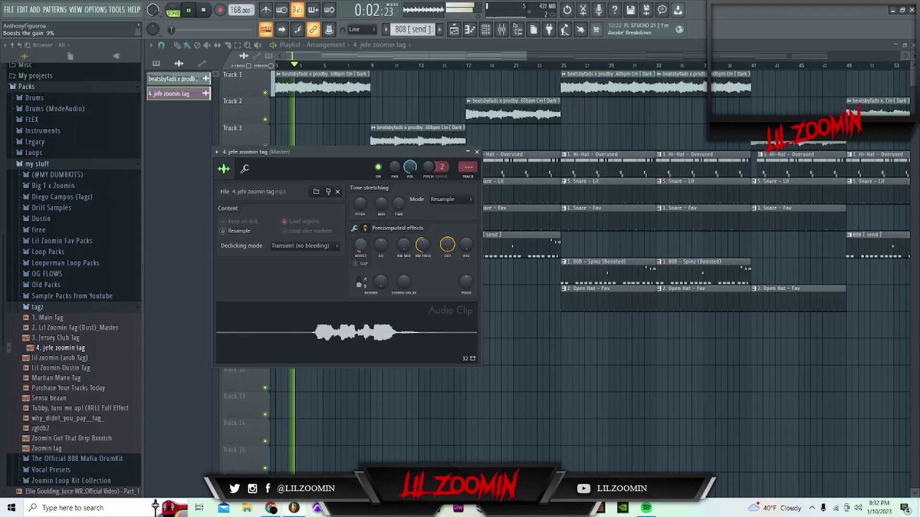
{"action": "left_click", "coordinate": [477, 152]}
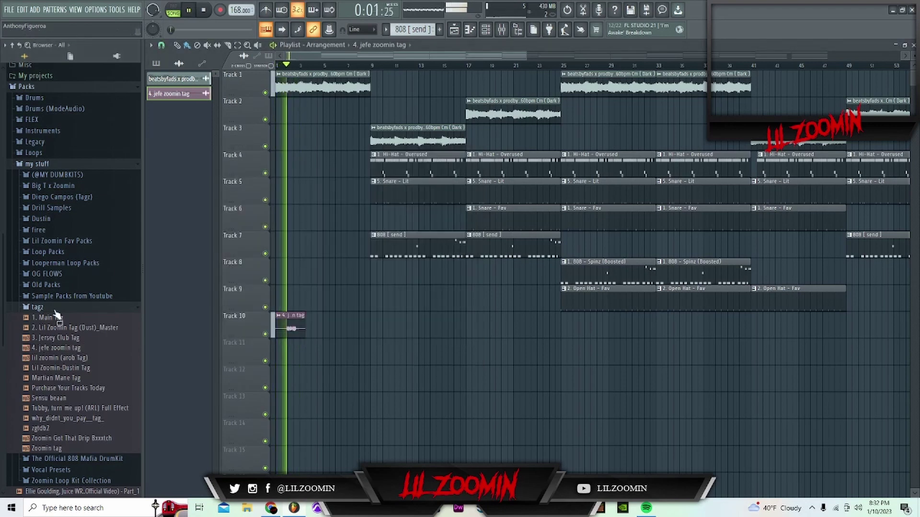
Place the !shvrpe tag from the December 2022 starter folder in Loop Packs on Track 11 at bar 5.
{"action": "left_click", "coordinate": [38, 307]}
{"action": "left_click", "coordinate": [71, 253]}
{"action": "scroll", "coordinate": [66, 347], "scroll_direction": "down", "scroll_amount": 1}
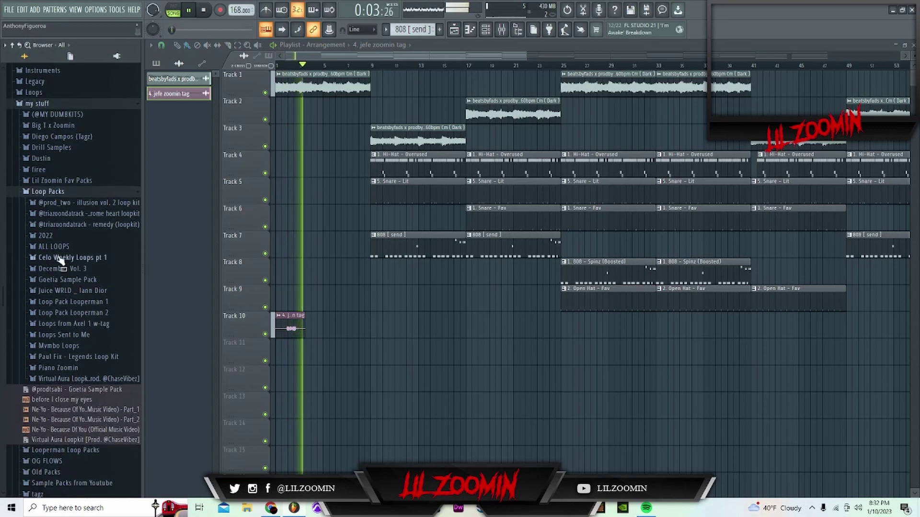
{"action": "left_click", "coordinate": [60, 238]}
{"action": "scroll", "coordinate": [60, 241], "scroll_direction": "down", "scroll_amount": 3}
{"action": "left_click", "coordinate": [90, 276]}
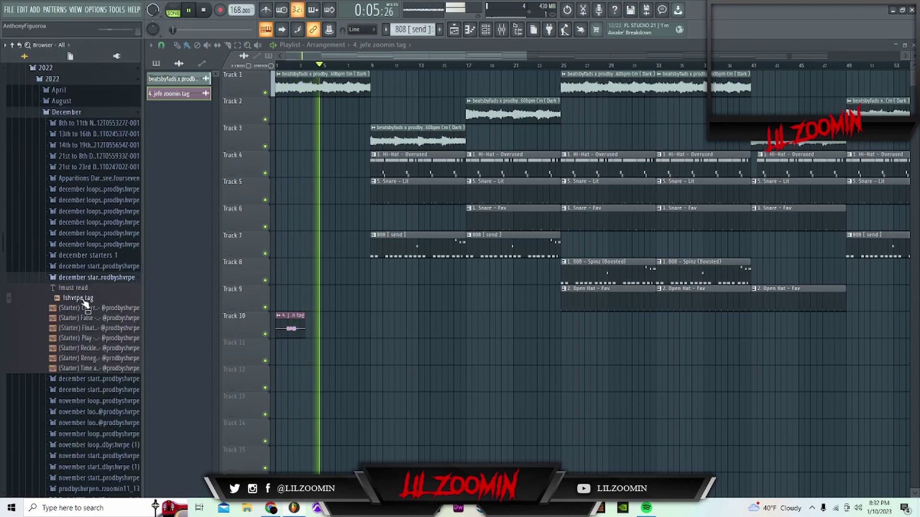
{"action": "left_click_drag", "start_coordinate": [74, 298], "coordinate": [341, 351]}
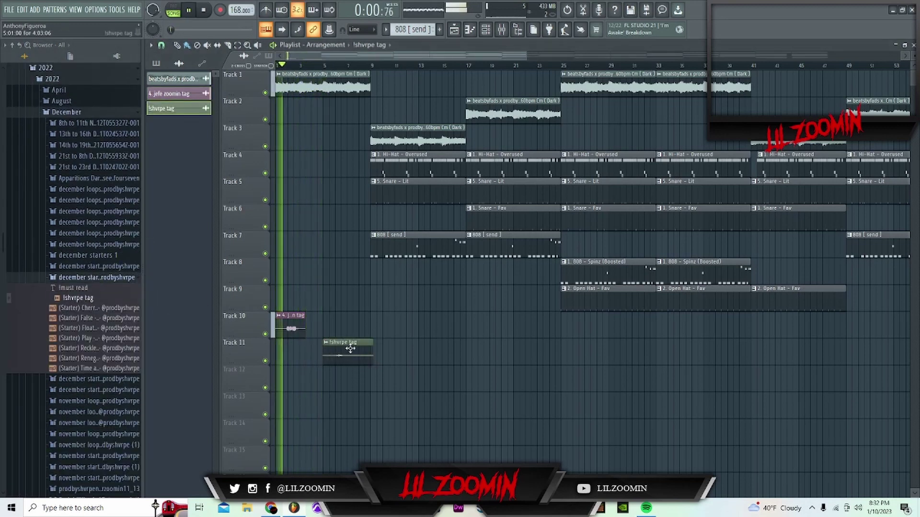
Boost the gain of the !shvrpe tag clip on Track 11 in its precomputed effects.
{"action": "double_click", "coordinate": [349, 350]}
{"action": "left_click", "coordinate": [377, 241]}
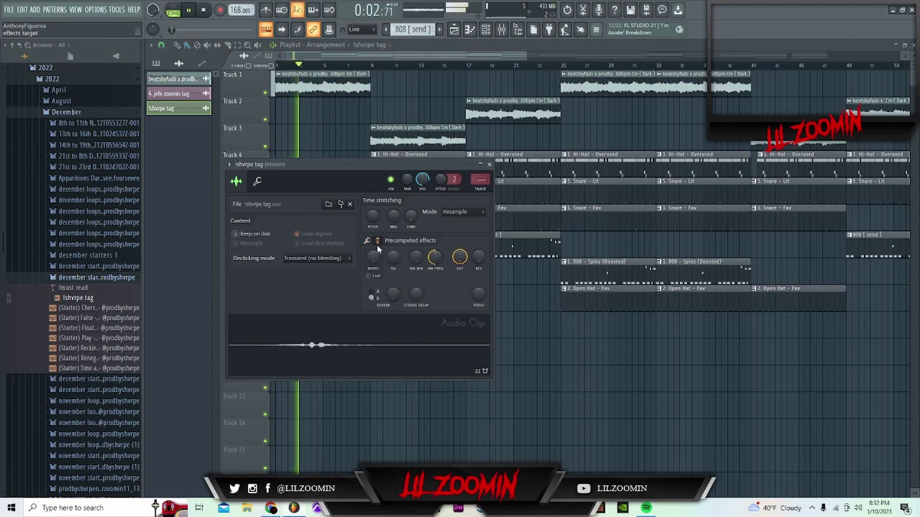
{"action": "left_click", "coordinate": [489, 164]}
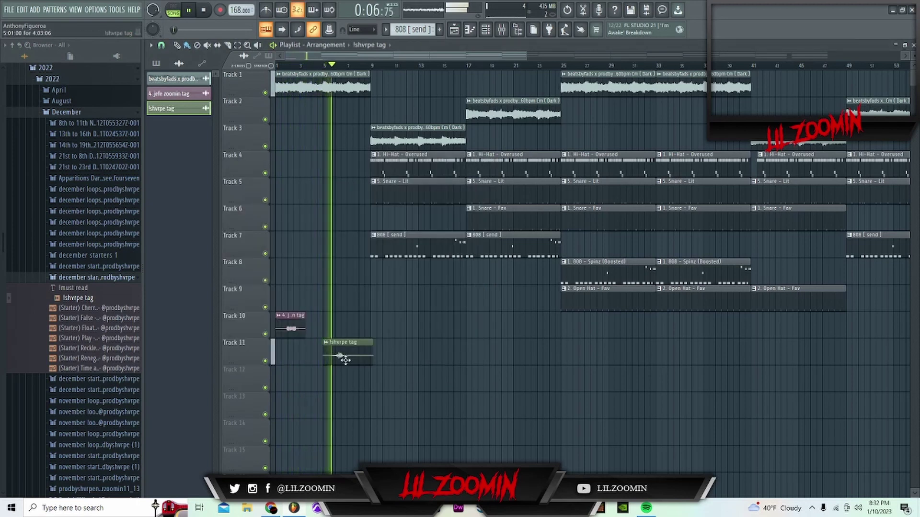
{"action": "double_click", "coordinate": [346, 353]}
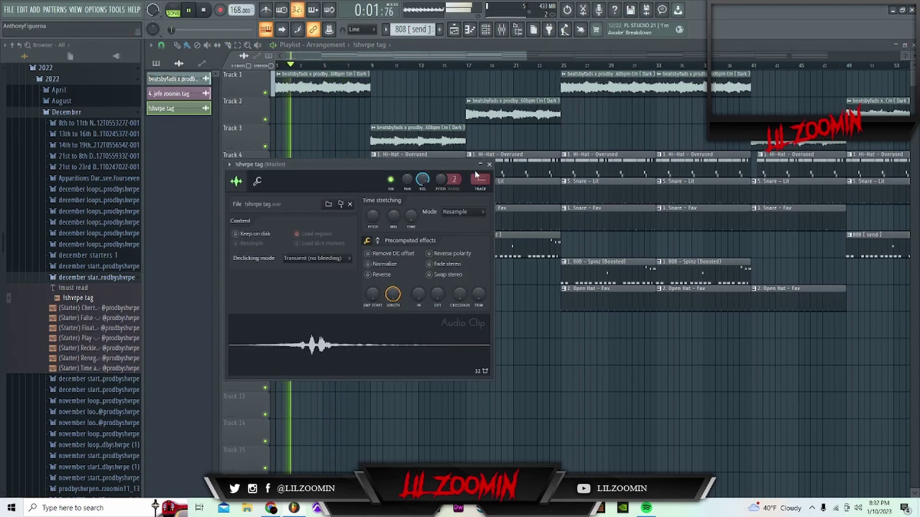
{"action": "left_click", "coordinate": [489, 164]}
Set the !shvrpe tag's gain boost to 15% while listening to it with the rest of the arrangement.
{"action": "scroll", "coordinate": [456, 68], "scroll_direction": "down", "scroll_amount": 5}
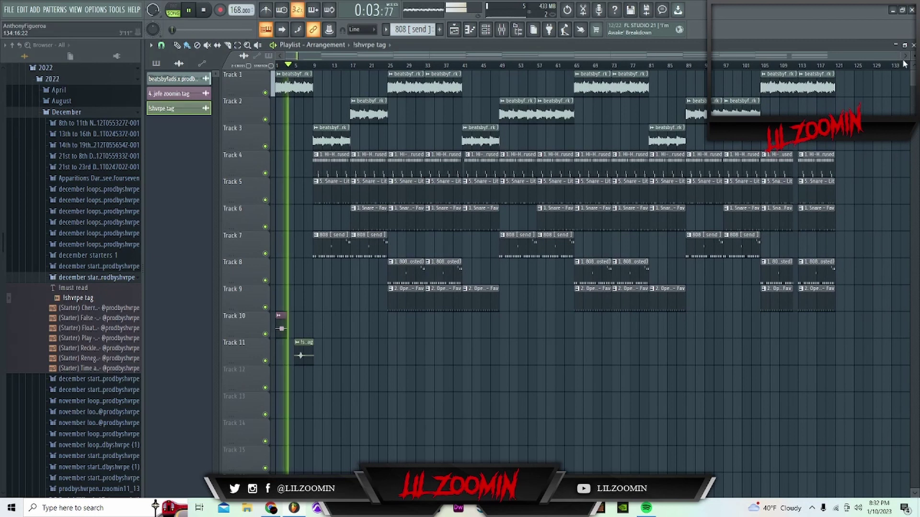
{"action": "scroll", "coordinate": [914, 58], "scroll_direction": "down", "scroll_amount": 5}
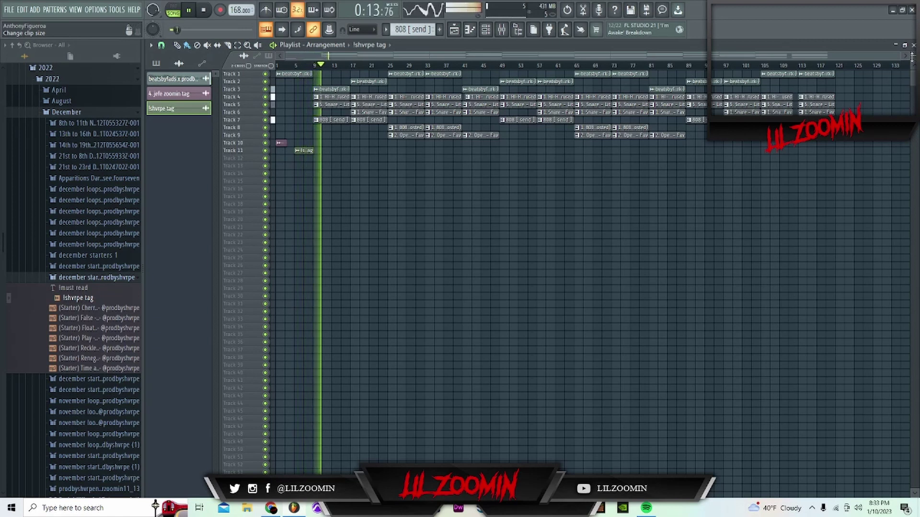
{"action": "double_click", "coordinate": [305, 151]}
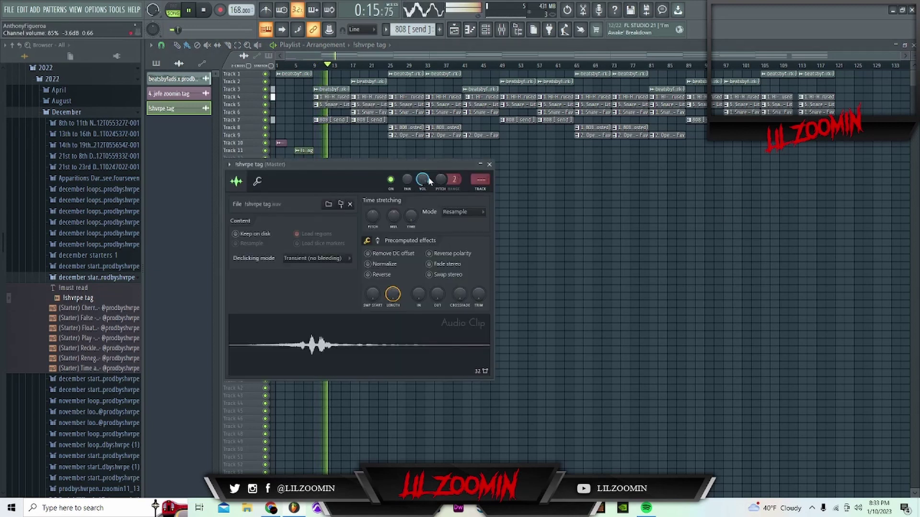
{"action": "left_click", "coordinate": [378, 241]}
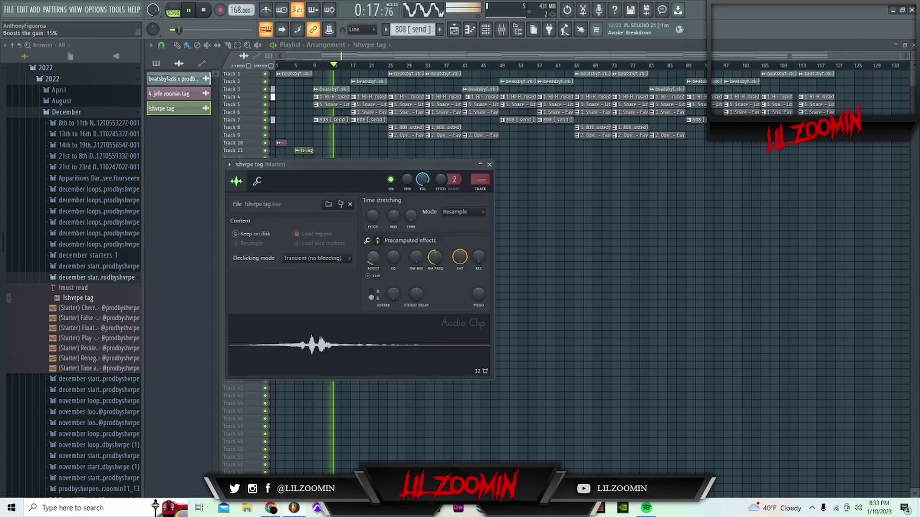
{"action": "left_click", "coordinate": [489, 164]}
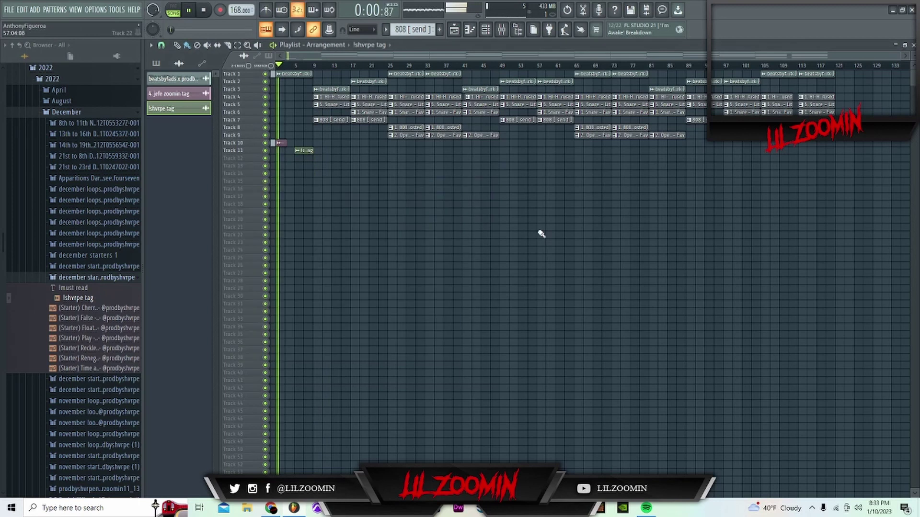